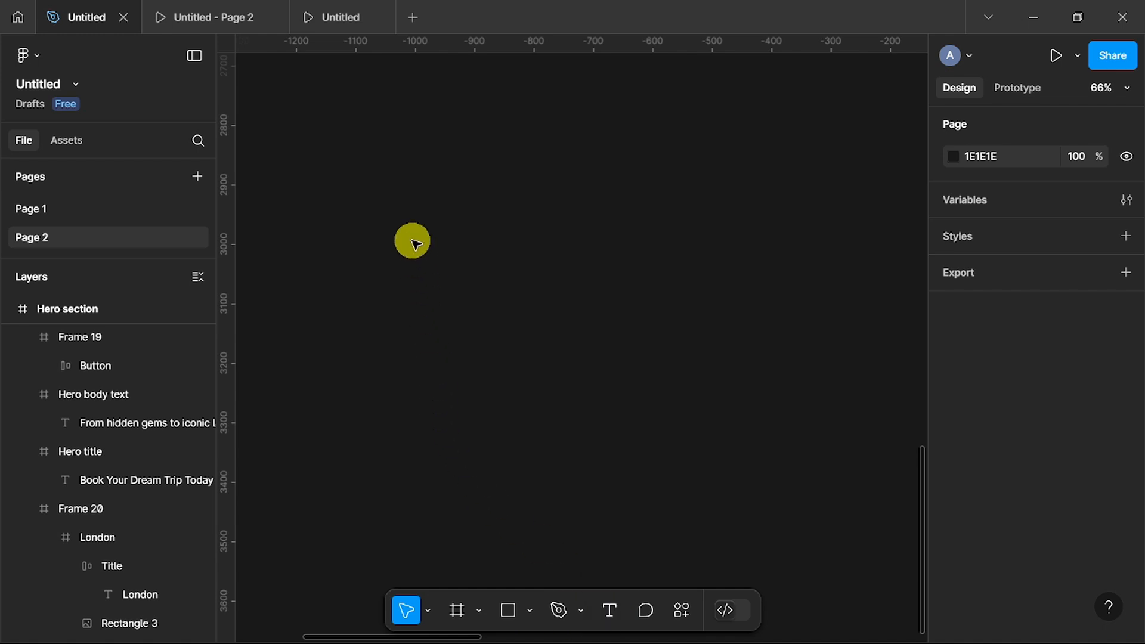
Draw a new frame about 385 × 309 on the empty canvas area of Page 2.
key("f")
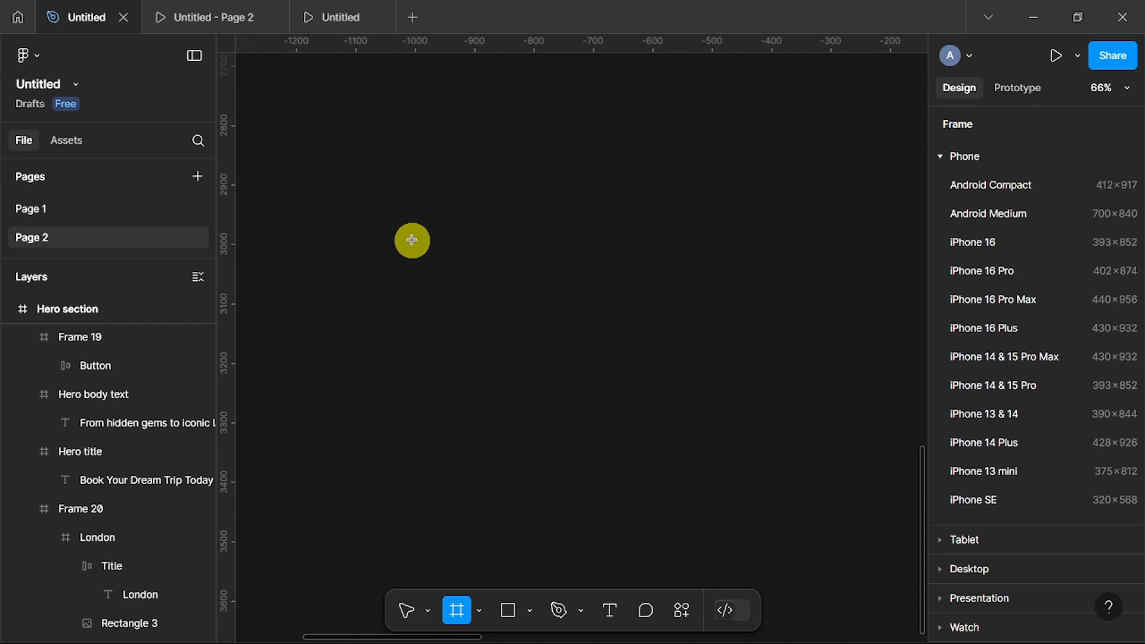
left_click_drag(411, 239, 641, 424)
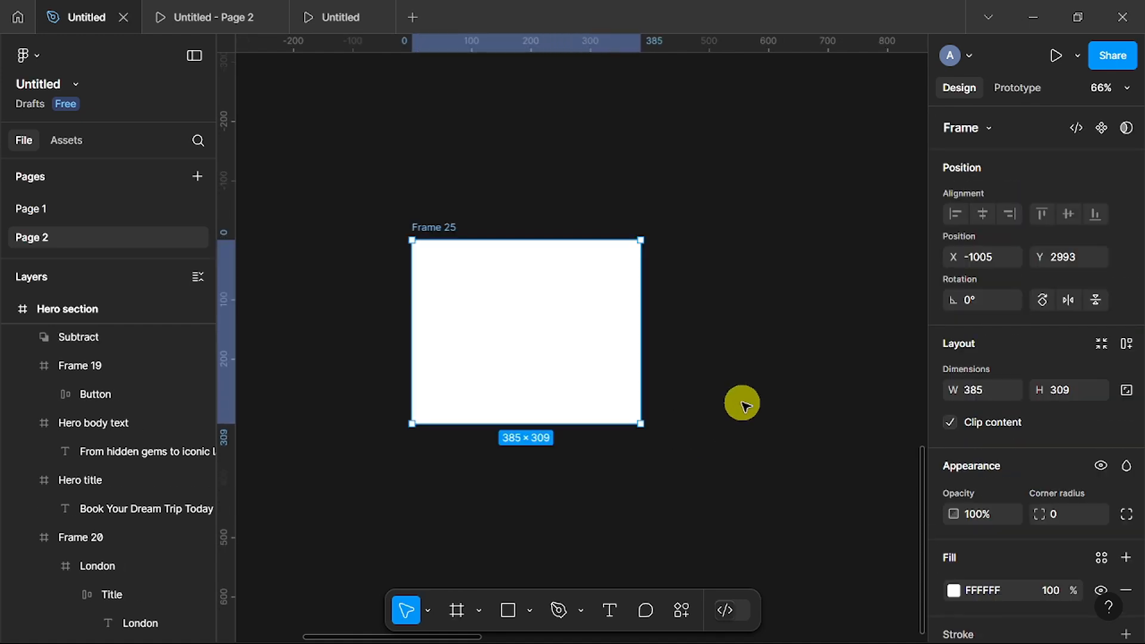
scroll(725, 384, "right", 1)
scroll(722, 382, "right", 1)
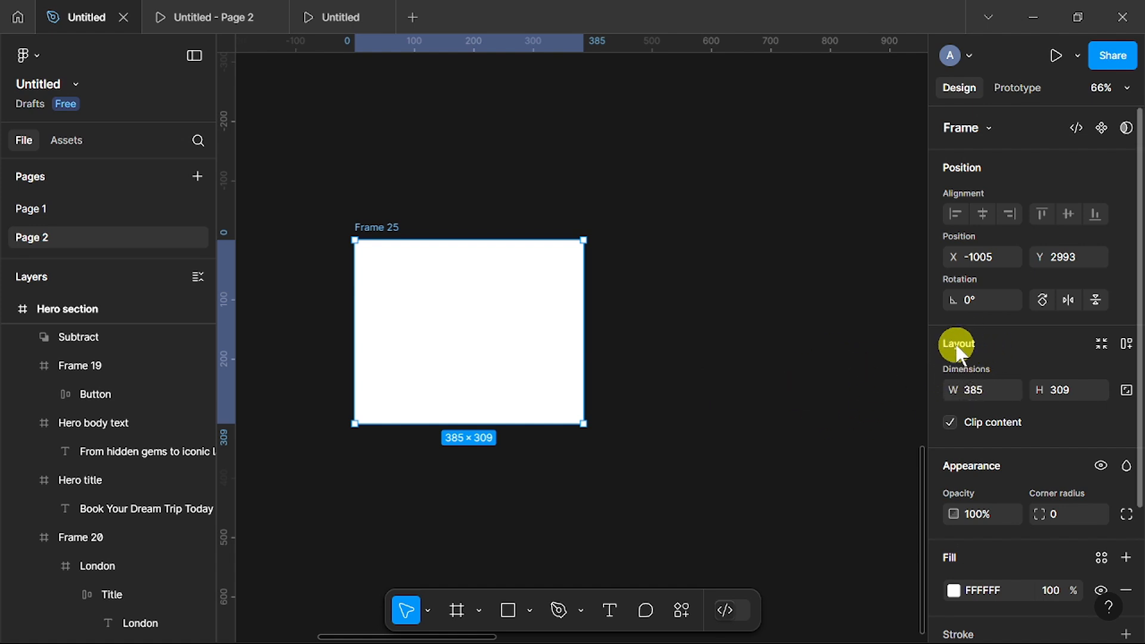
Set the new frame's width and height to 300 each, making it a square.
left_click(983, 389)
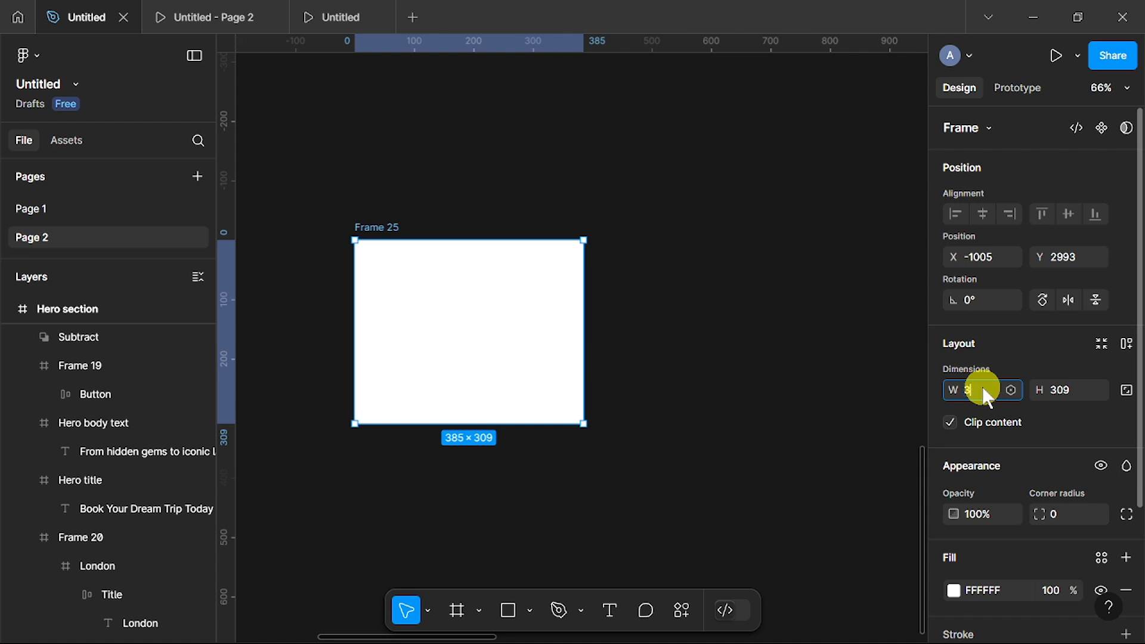
left_click(1072, 390)
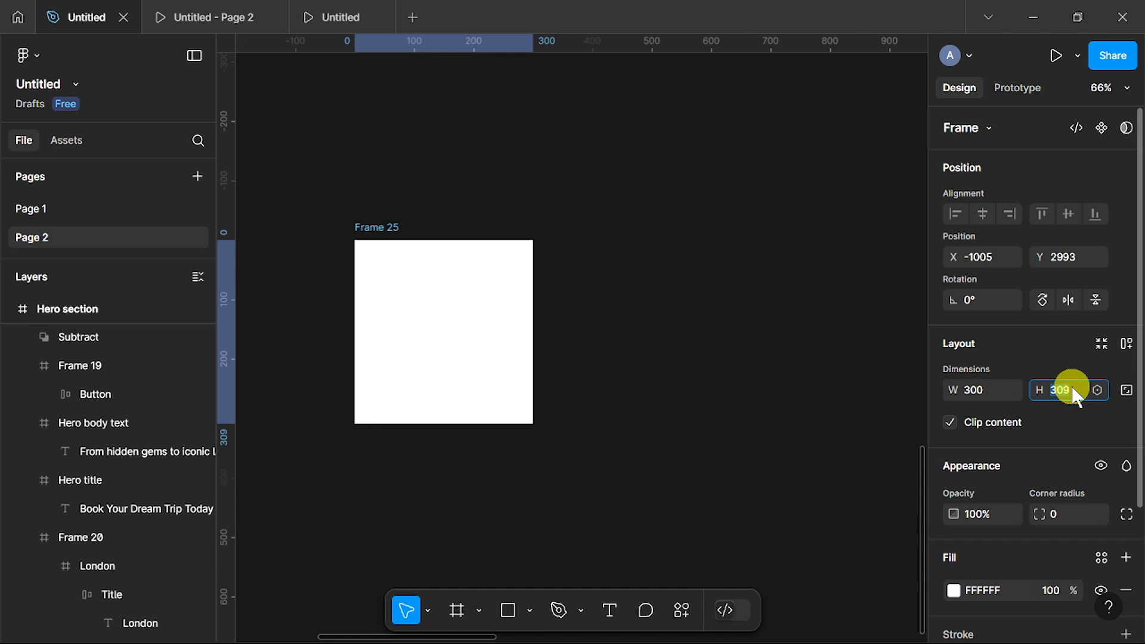
type("3")
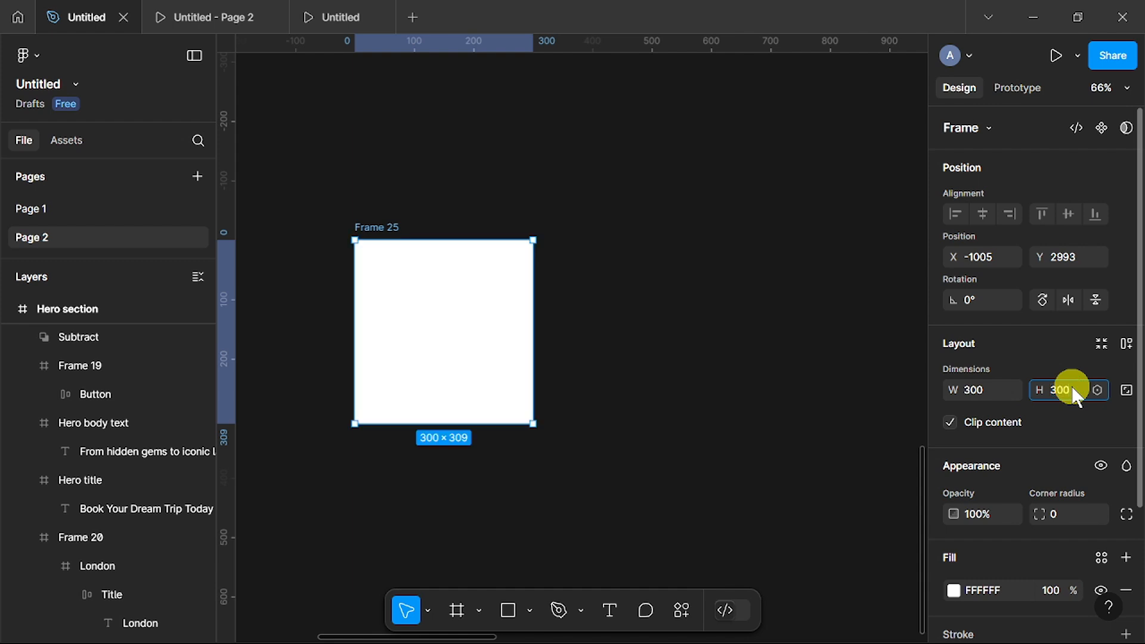
type("00")
left_click(807, 386)
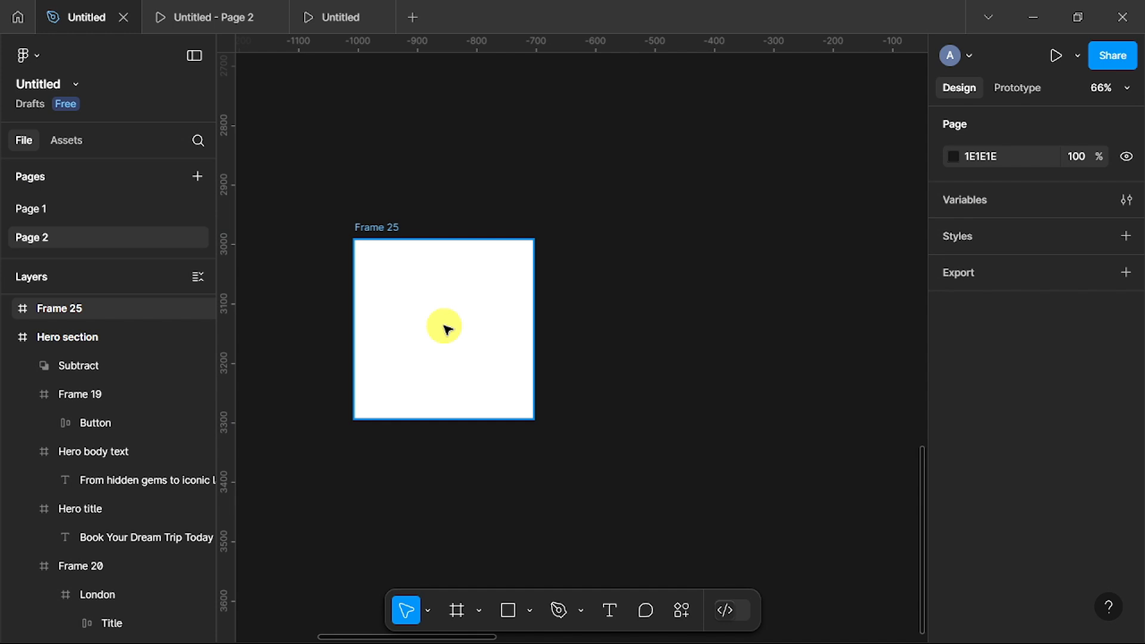
Set the square frame's corner radius to 999 to turn it into a circle.
scroll(445, 328, "right", 3)
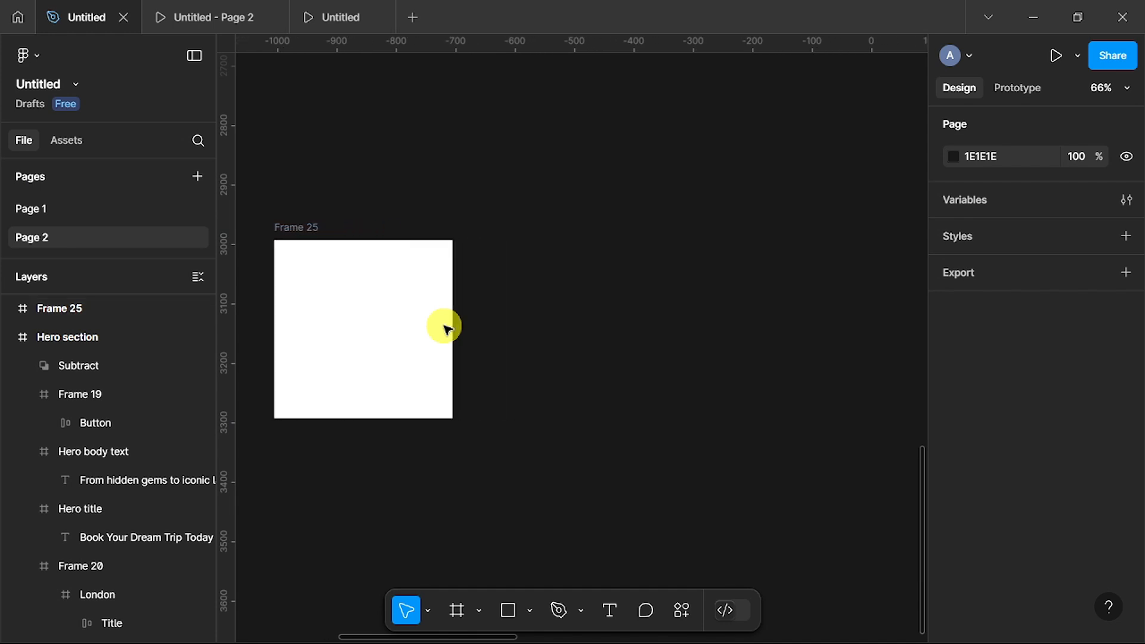
scroll(446, 328, "left", 6)
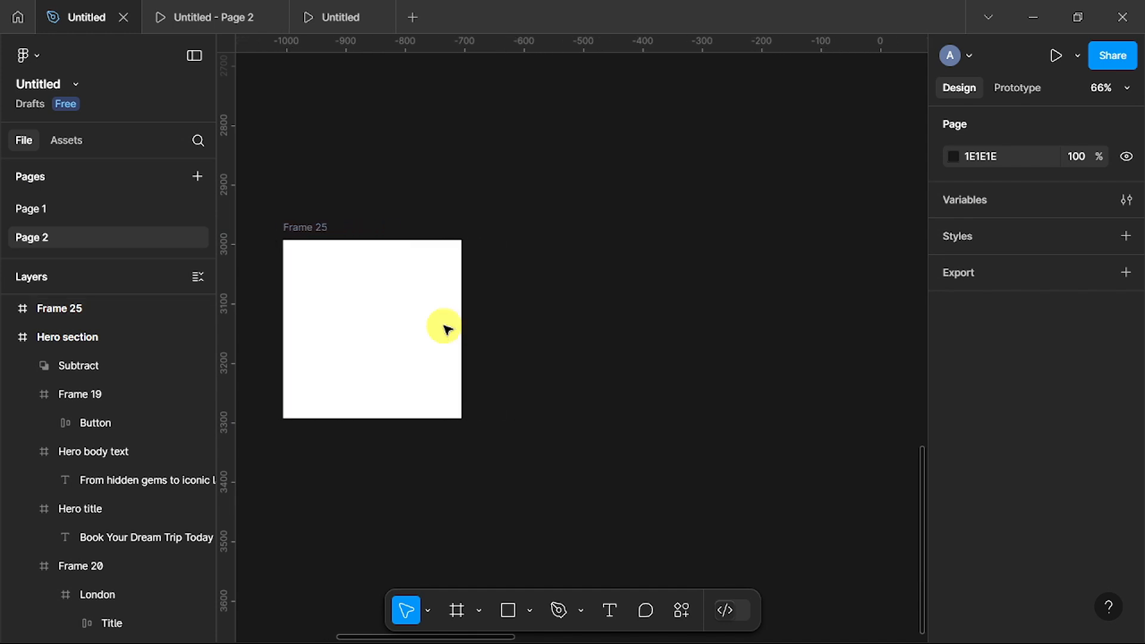
left_click(480, 289)
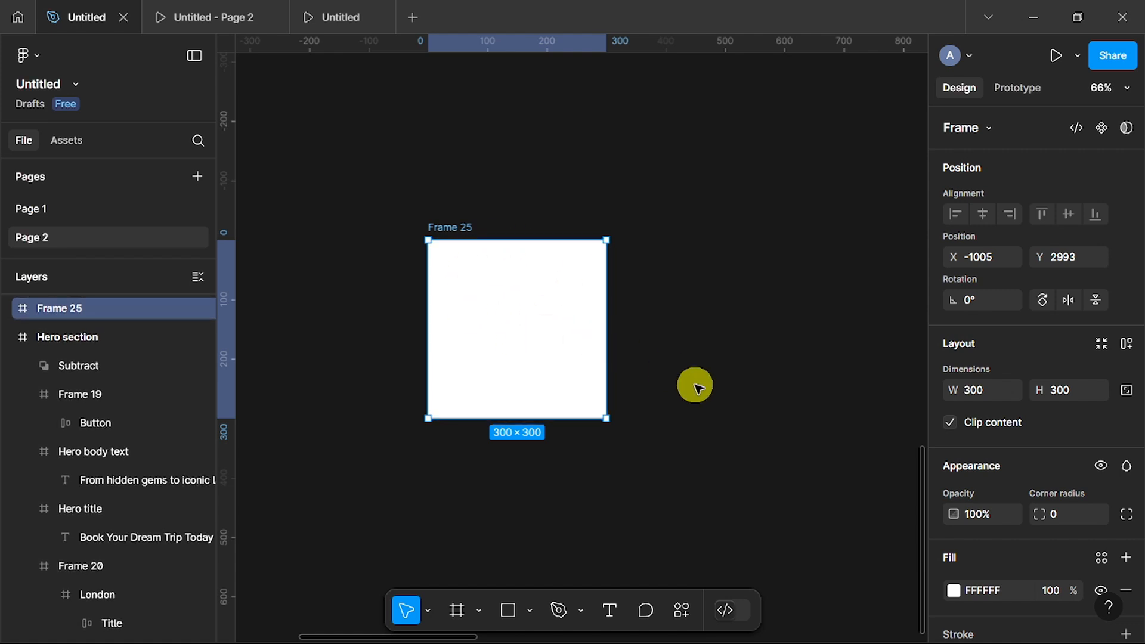
scroll(1017, 491, "down", 2)
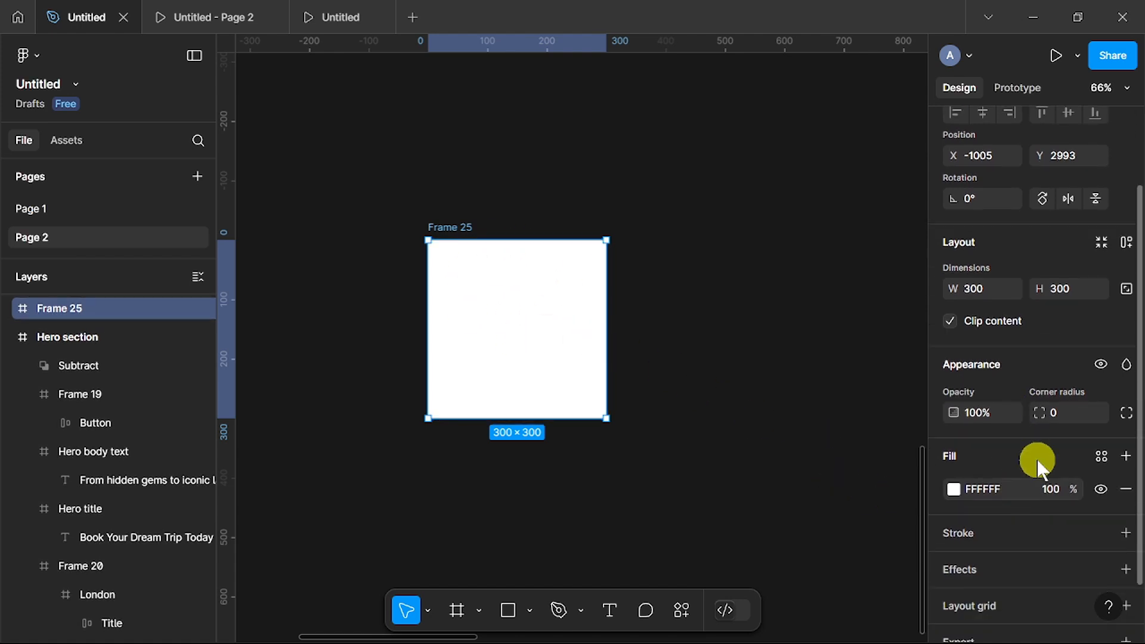
left_click(1068, 415)
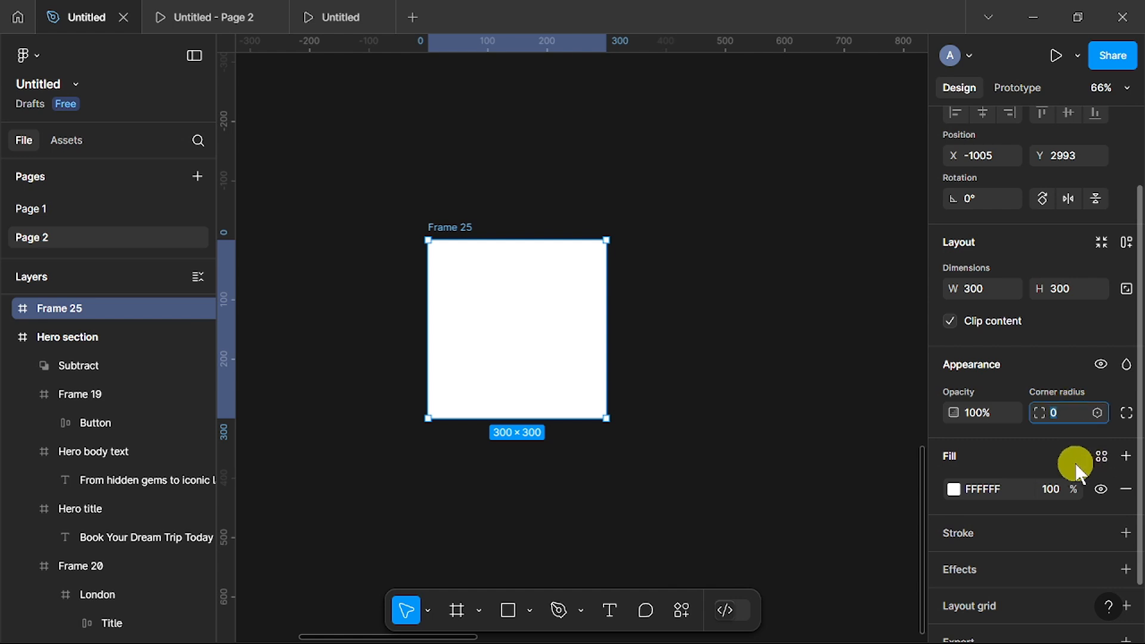
type("999")
key("Return")
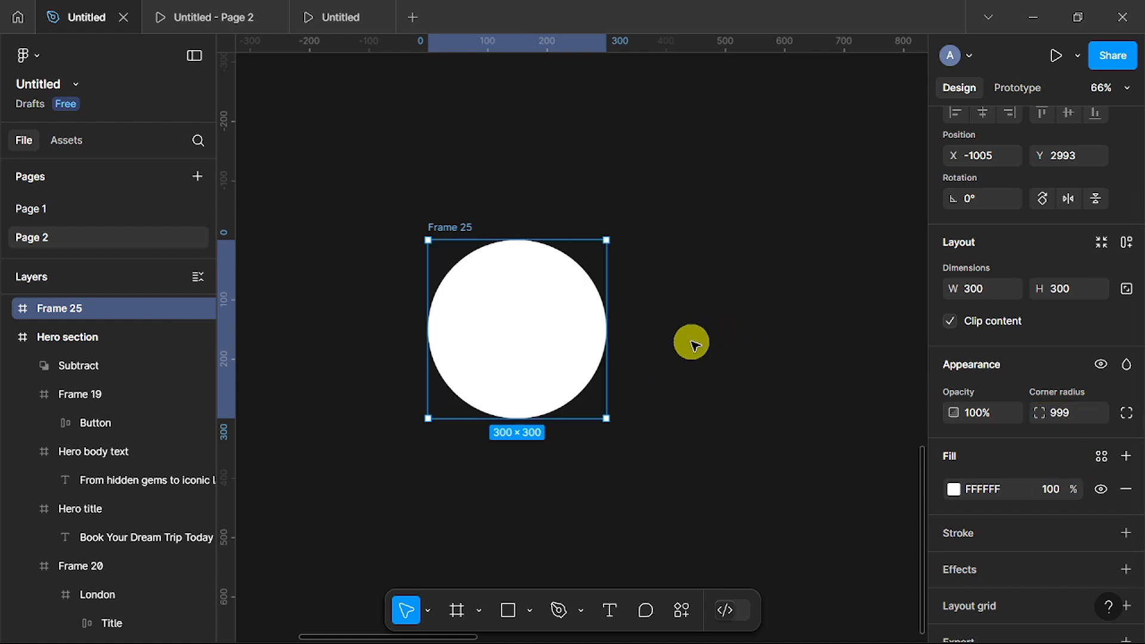
Draw a closed Pen path beside the circle, about 934 × 352, with straight sides and base and a zigzag upper edge.
scroll(692, 342, "right", 3)
scroll(692, 342, "right", 2)
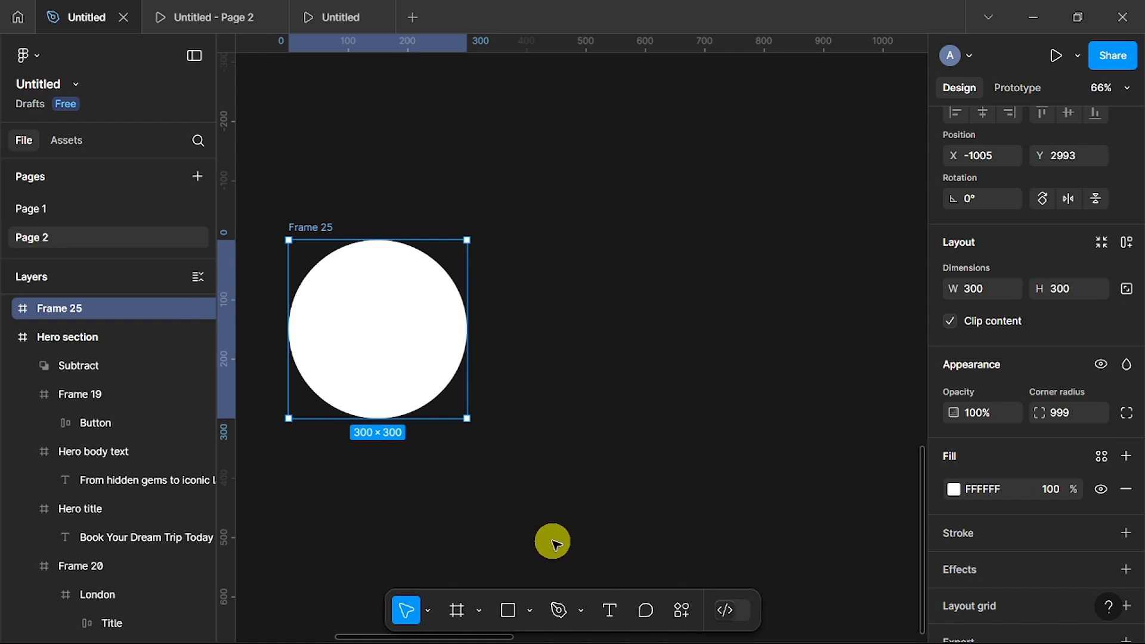
scroll(574, 539, "right", 1)
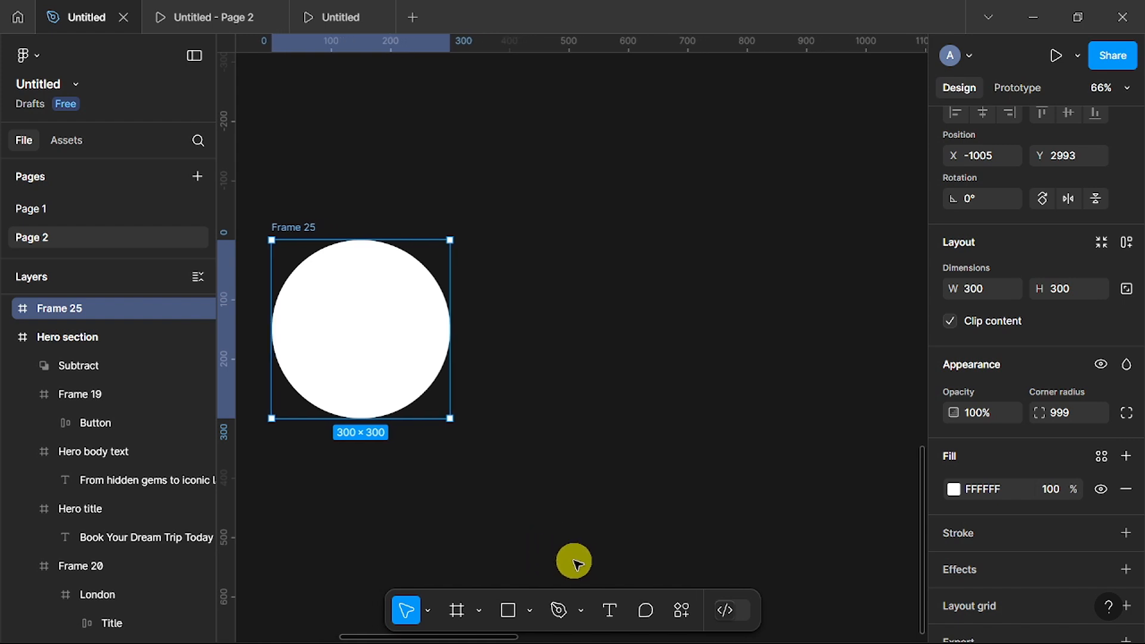
left_click(558, 611)
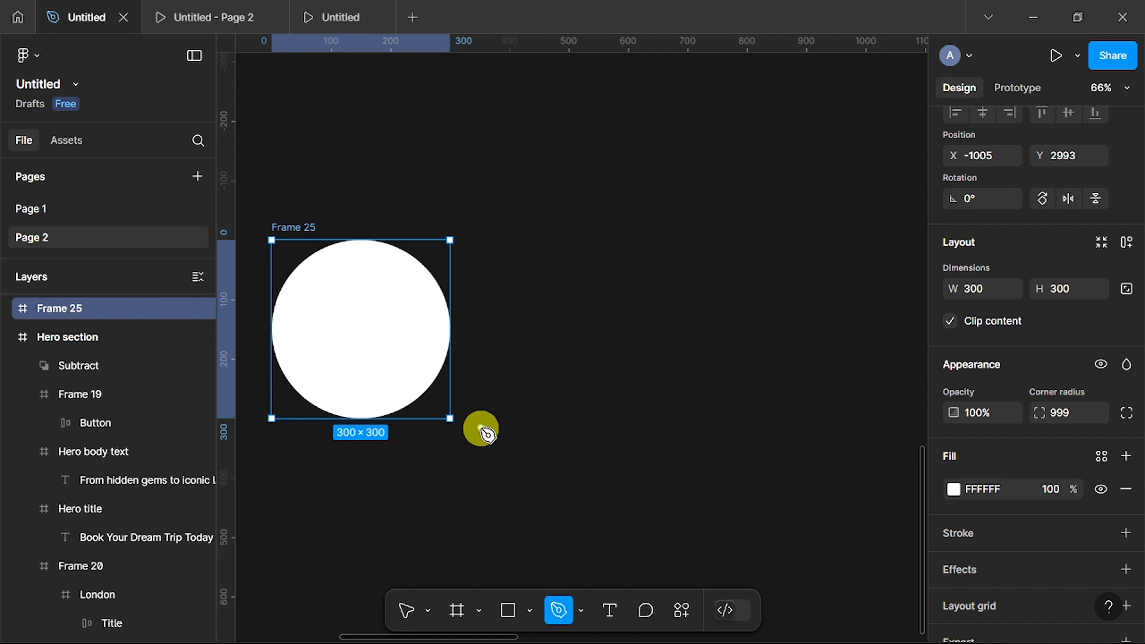
left_click(481, 430)
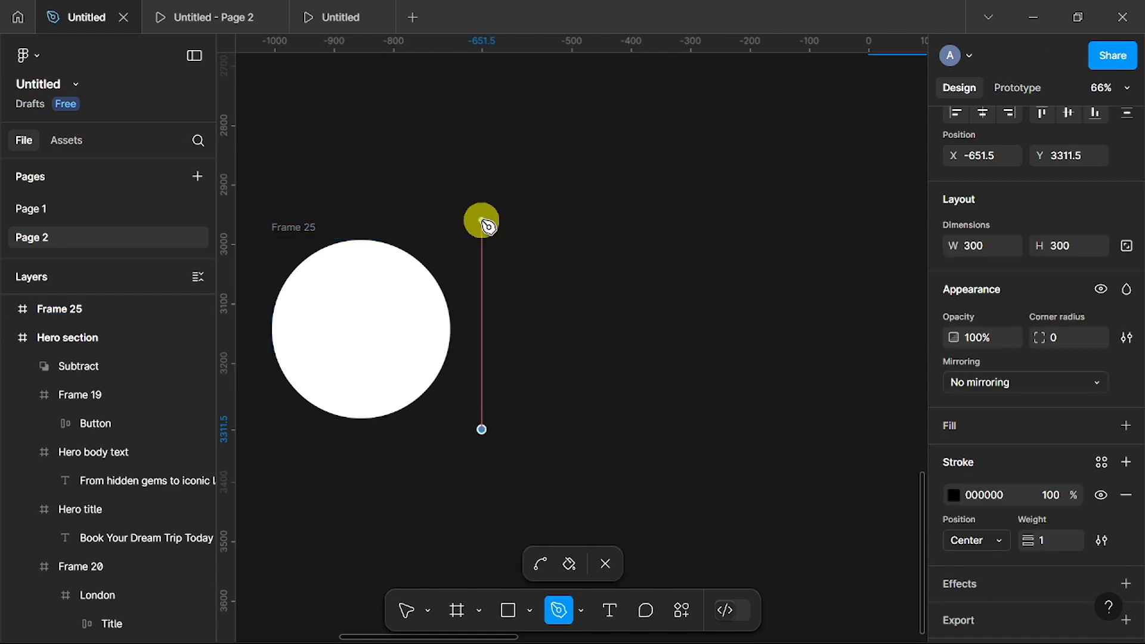
left_click(482, 220)
left_click(530, 239)
left_click(572, 227)
left_click(617, 234)
left_click(668, 227)
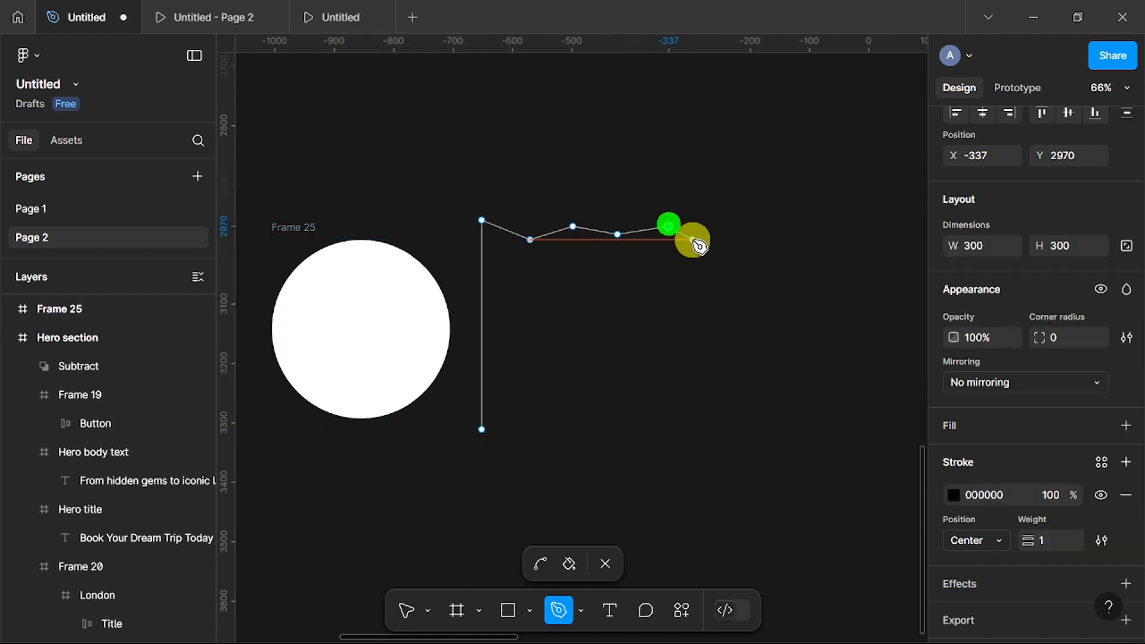
left_click(709, 239)
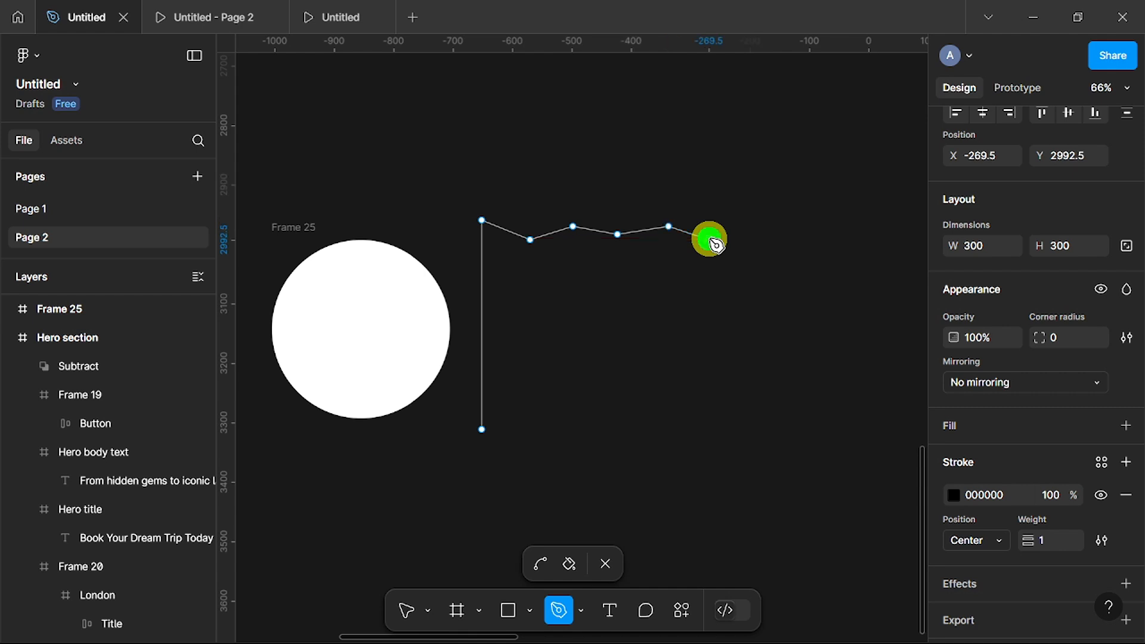
left_click(751, 227)
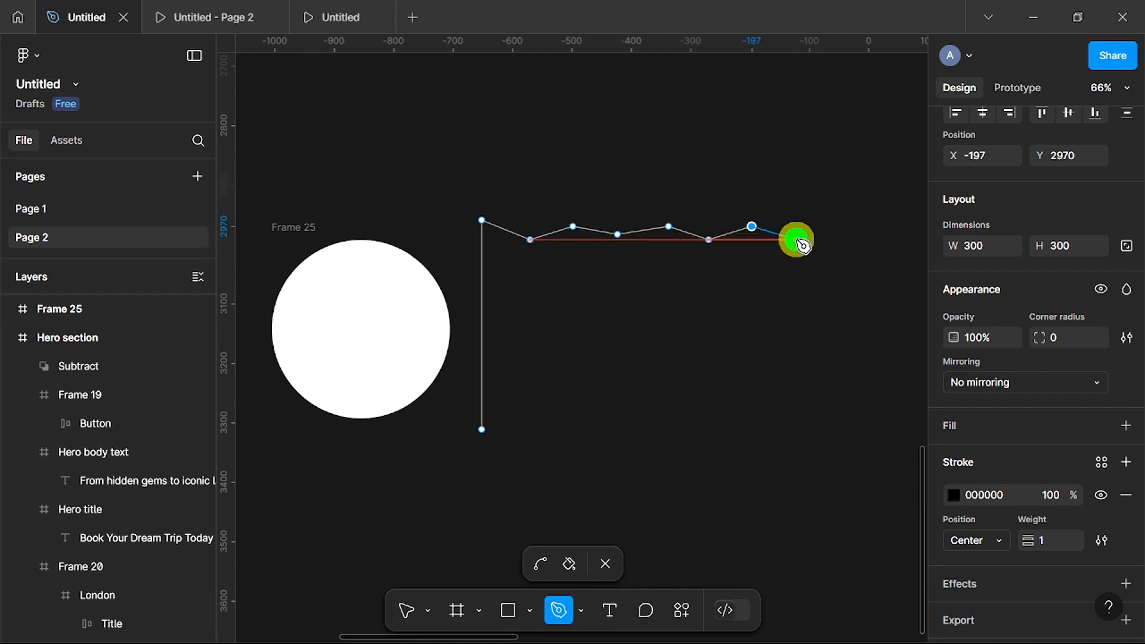
left_click(796, 239)
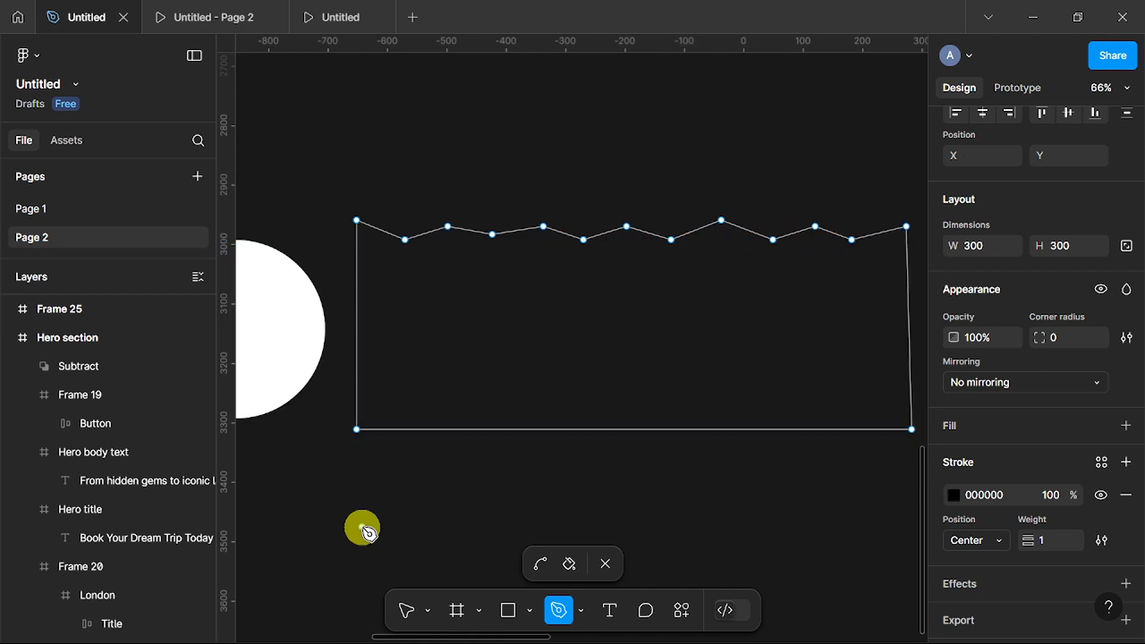
scroll(366, 529, "down", 1)
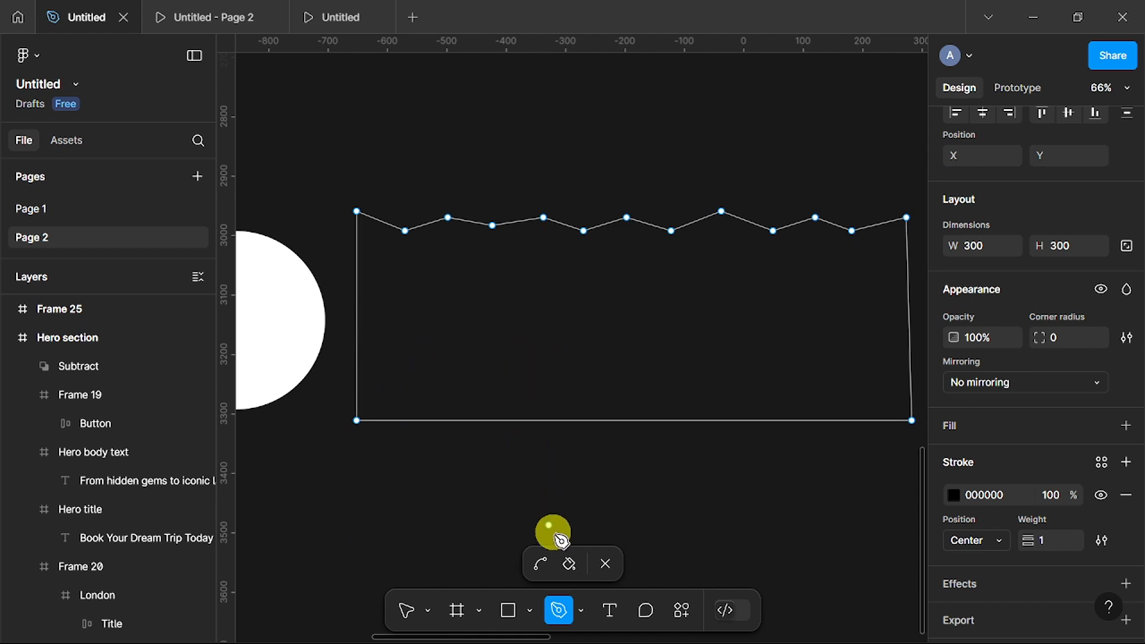
Bend the inner points of the path's zigzag upper edge into smooth waves and finish editing the vector.
left_click(538, 562)
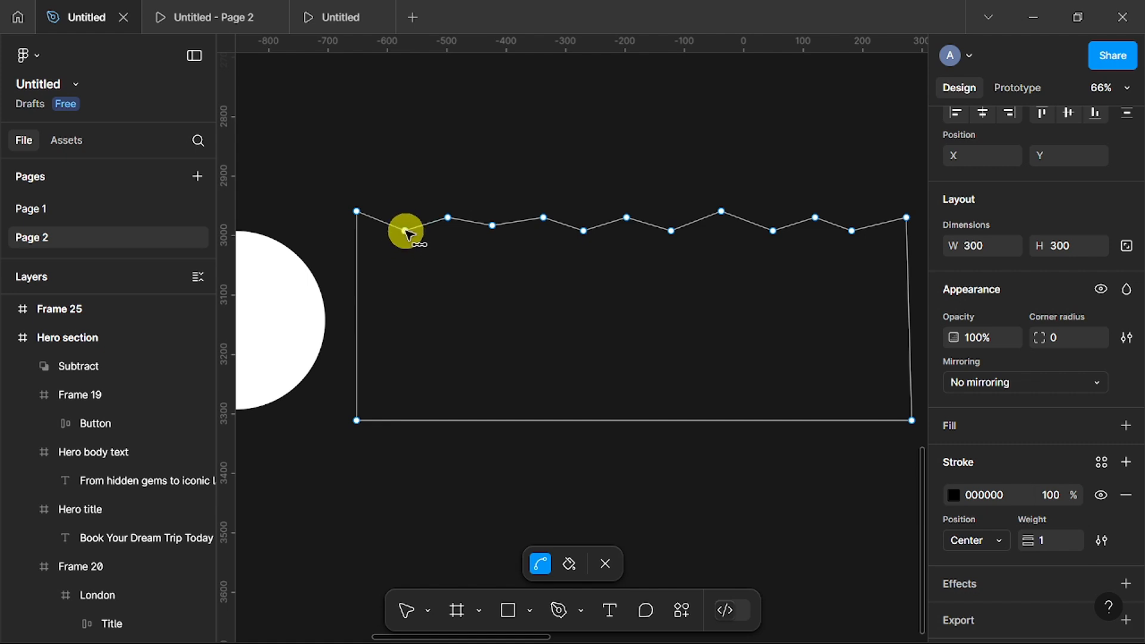
left_click_drag(405, 230, 567, 225)
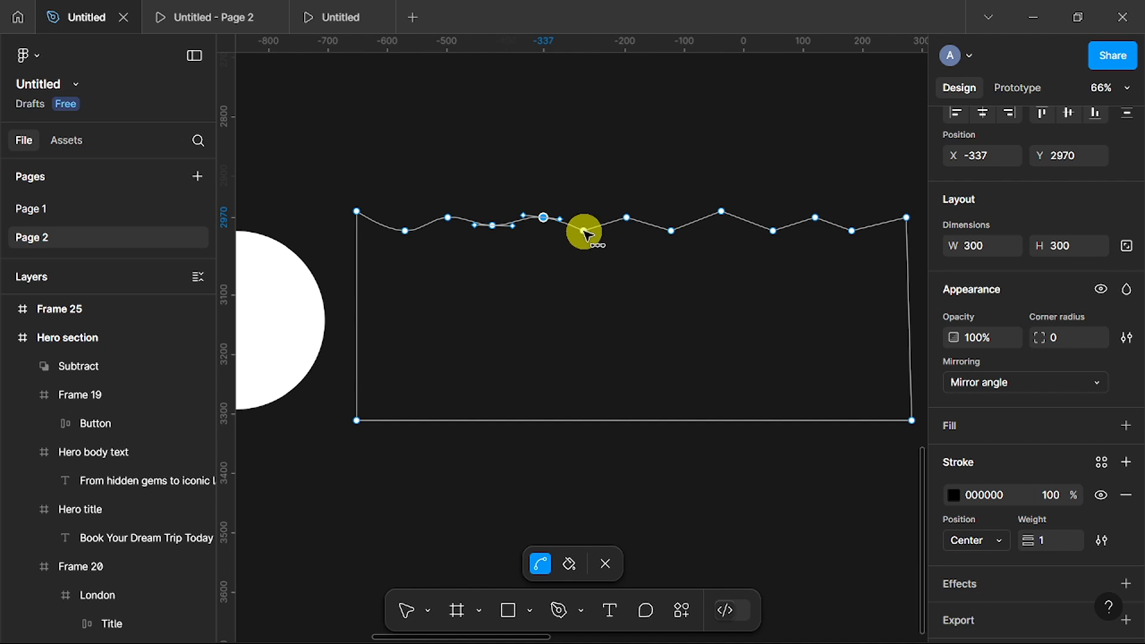
left_click(583, 231)
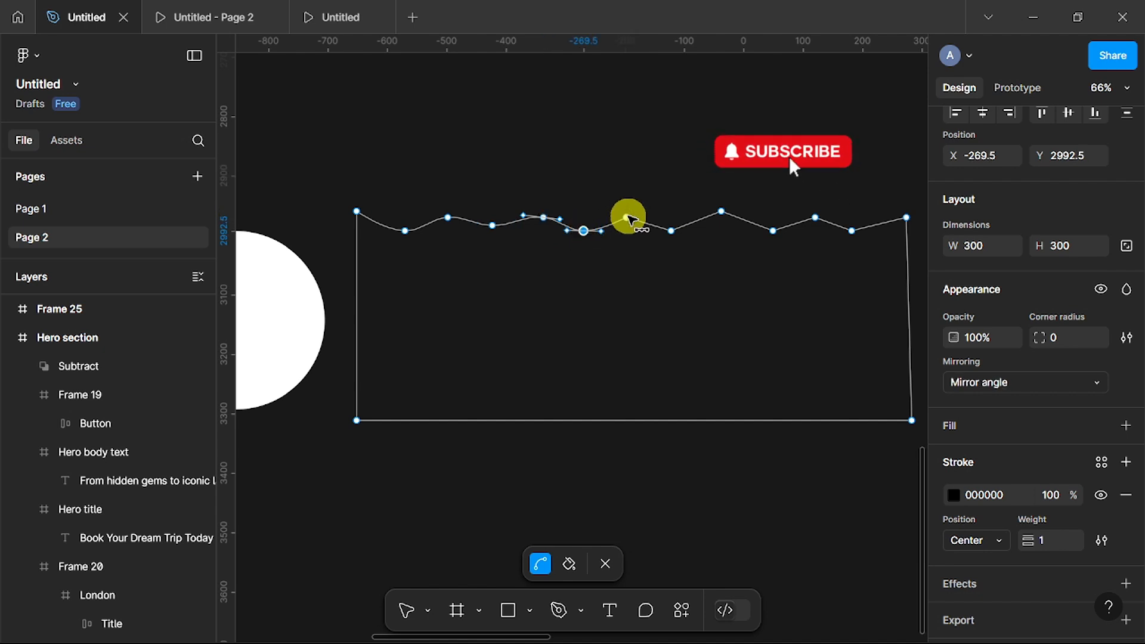
left_click(626, 217)
left_click(671, 231)
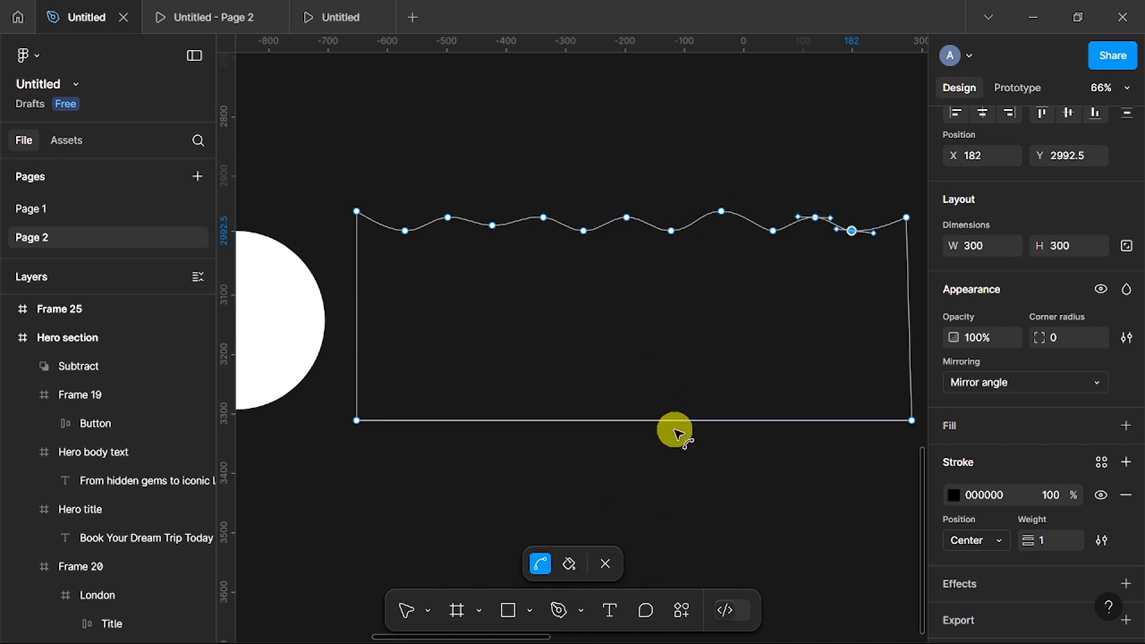
left_click(606, 564)
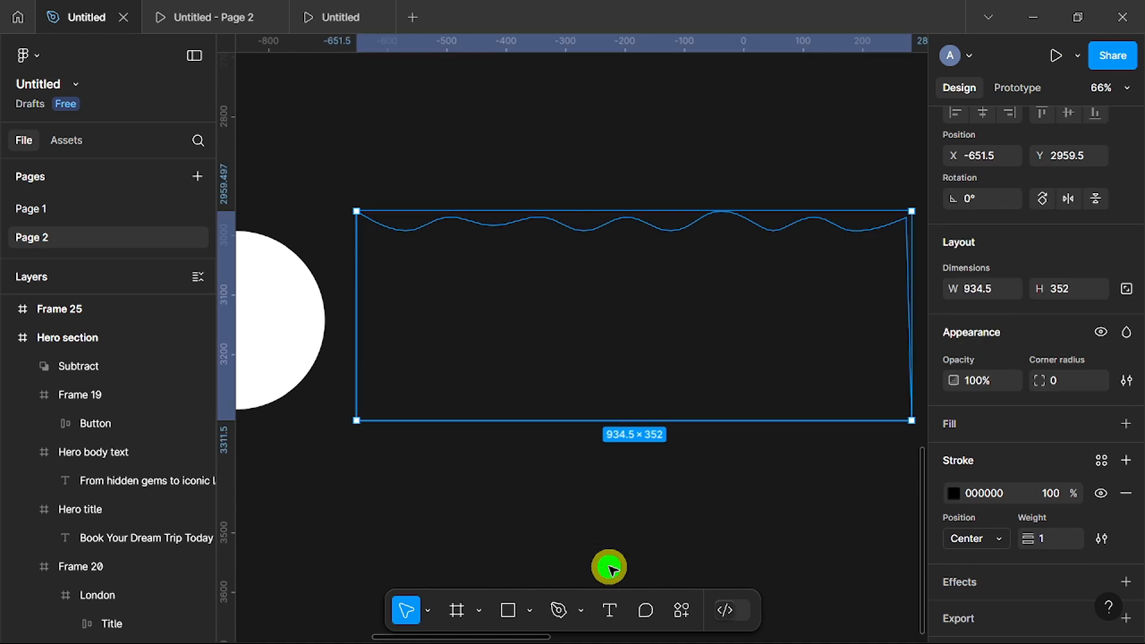
left_click(685, 493)
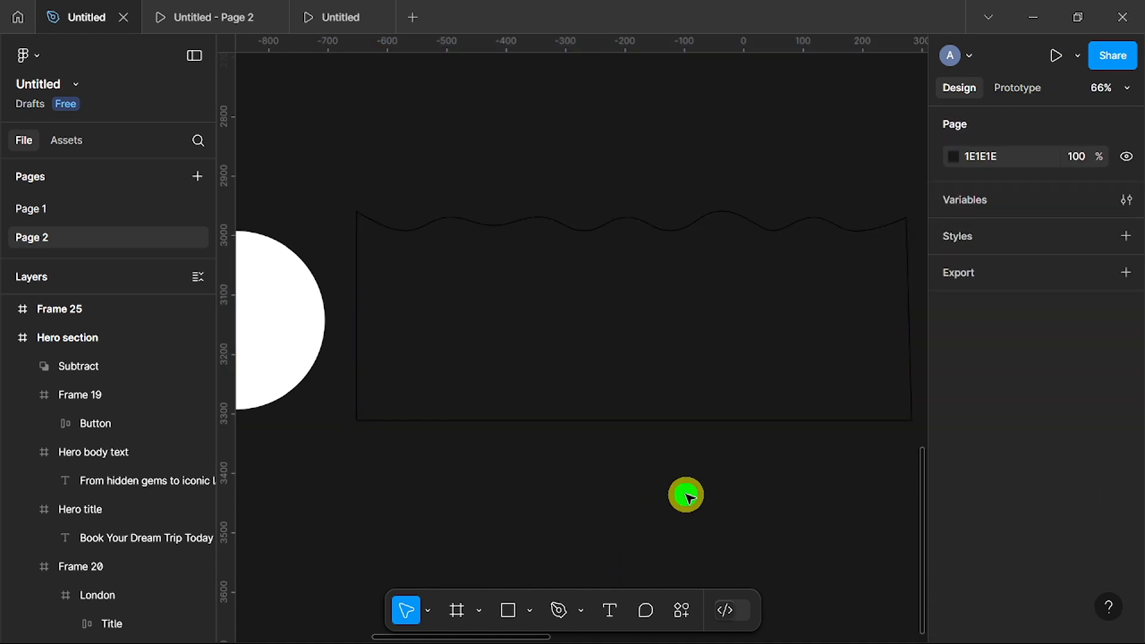
Give the wavy vector shape a D9D9D9 fill and remove its black stroke.
left_click(658, 226)
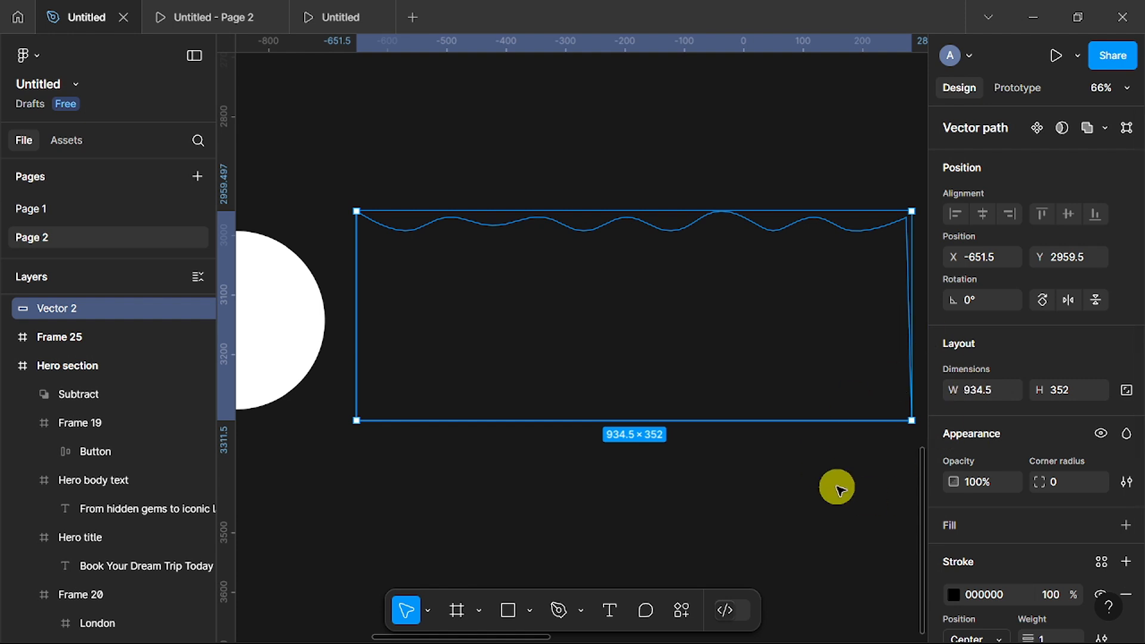
scroll(1017, 503, "down", 3)
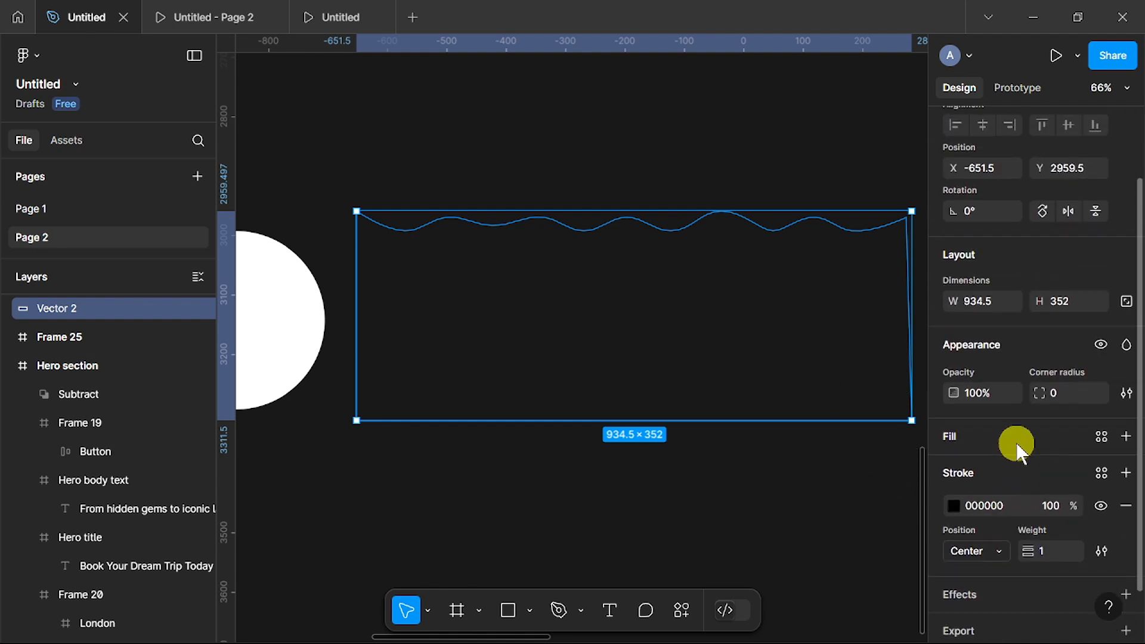
scroll(1020, 471, "down", 2)
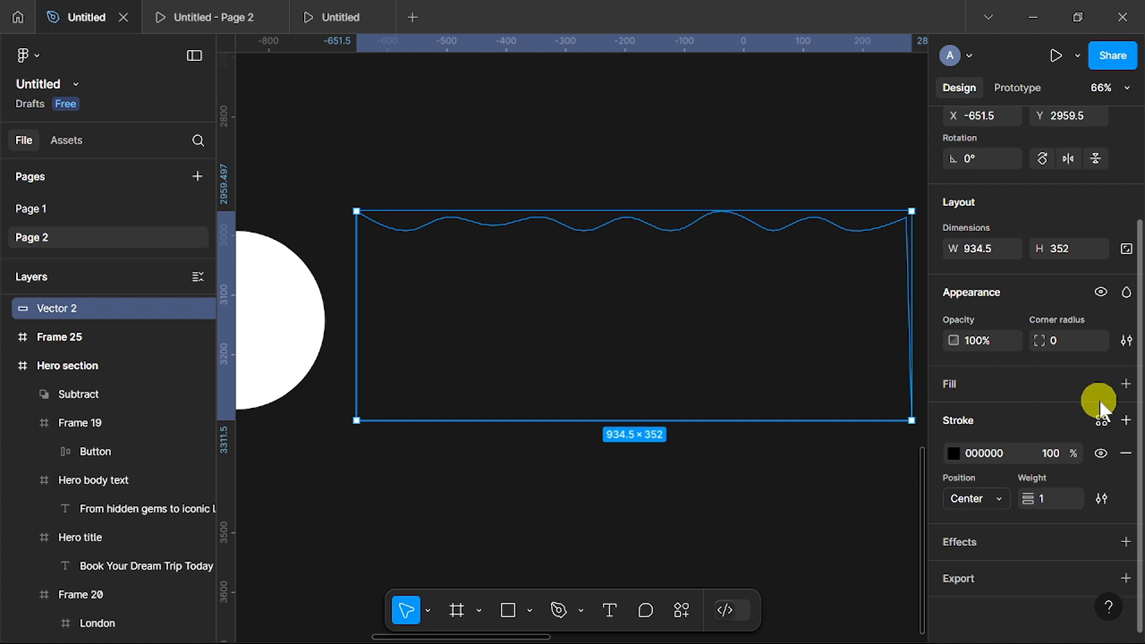
left_click(1125, 384)
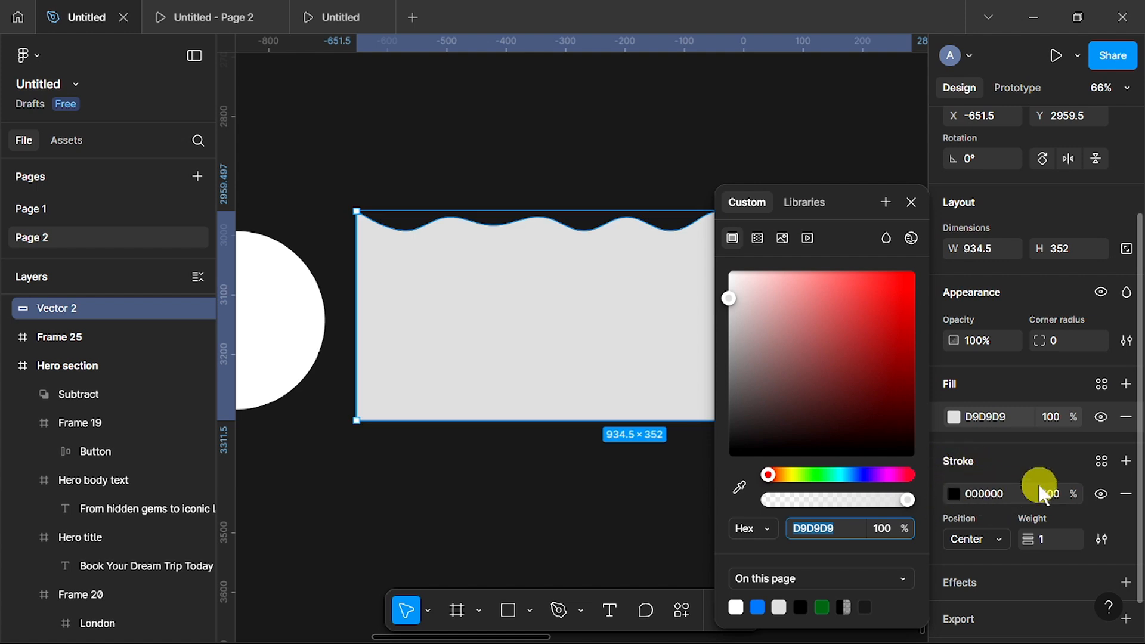
left_click(1126, 494)
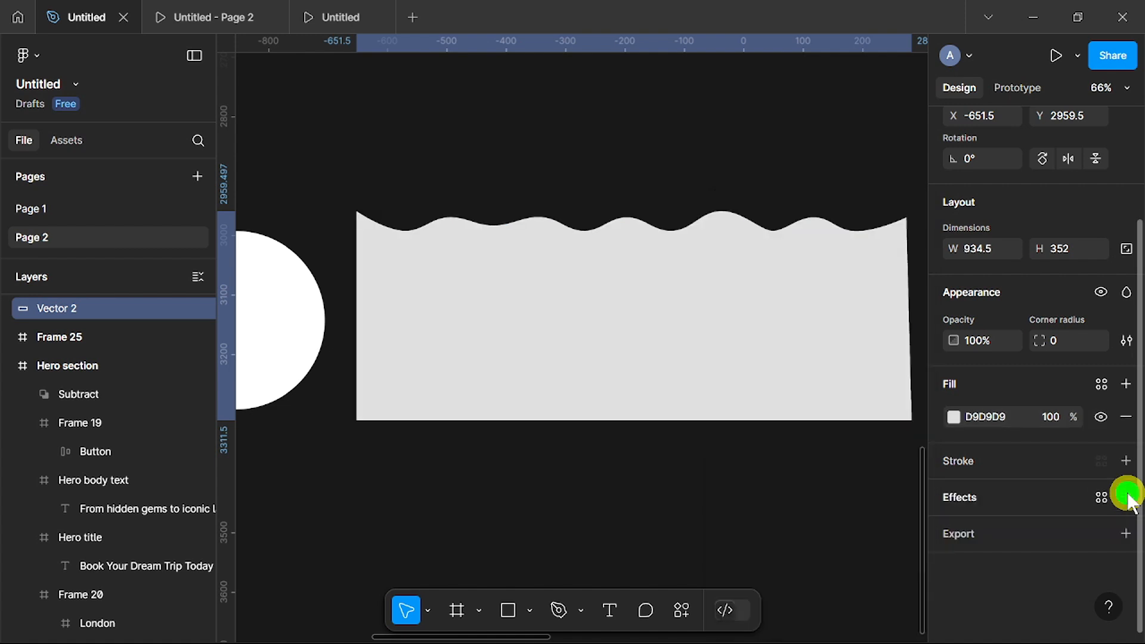
scroll(605, 450, "down", 1)
scroll(605, 451, "down", 1)
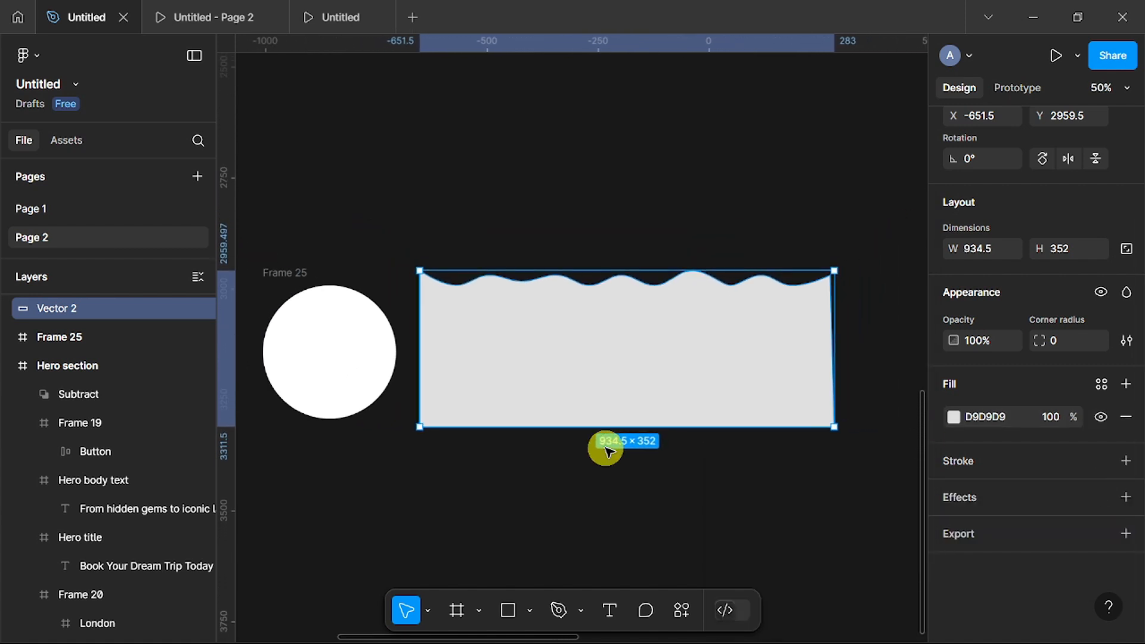
scroll(606, 450, "down", 3)
scroll(605, 450, "left", 2)
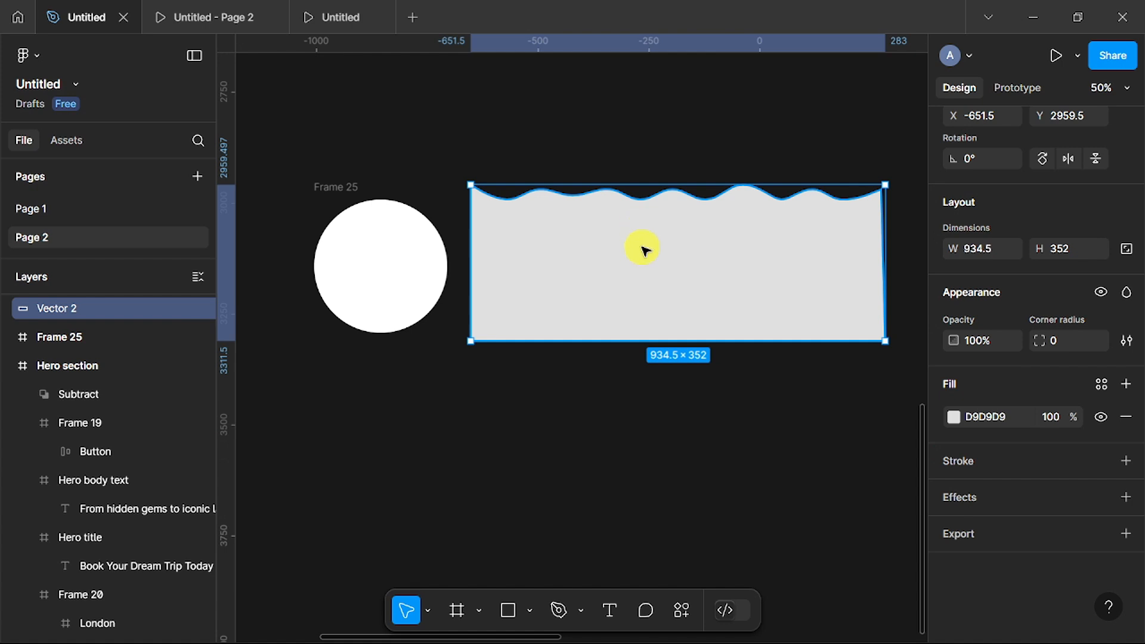
Move the wavy shape below the circle, to about X -1582, Y 3293, with the circle above its right part.
mouse_move(644, 240)
left_mouse_down()
mouse_move(562, 332)
mouse_move(376, 435)
mouse_move(349, 398)
mouse_move(362, 394)
left_mouse_up()
scroll(362, 394, "left", 2)
left_click_drag(525, 412, 421, 409)
scroll(513, 423, "down", 3)
scroll(514, 424, "left", 3)
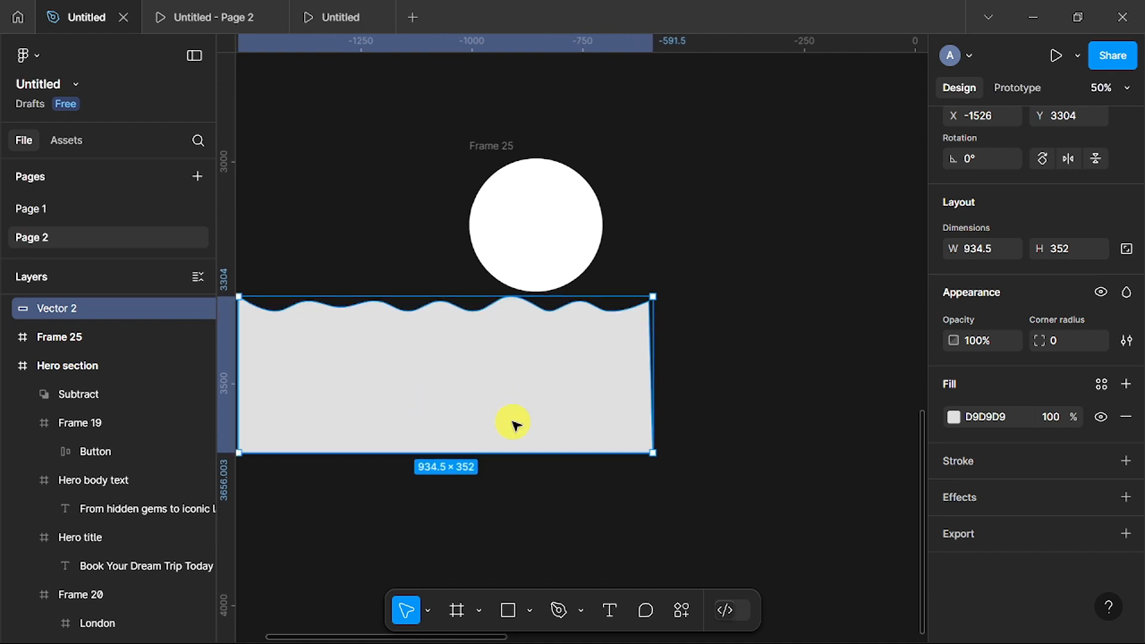
left_click_drag(529, 351, 515, 354)
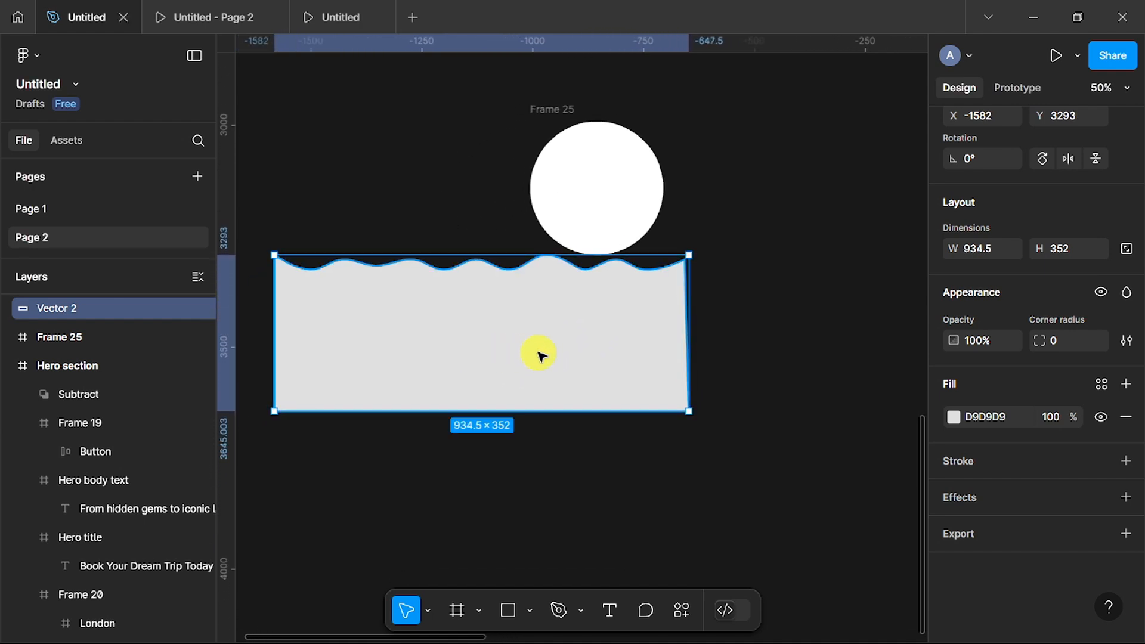
Duplicate the wavy shape straight down, placing the copy beneath the original at about Y 3701.
scroll(539, 356, "up", 2)
scroll(544, 352, "left", 2)
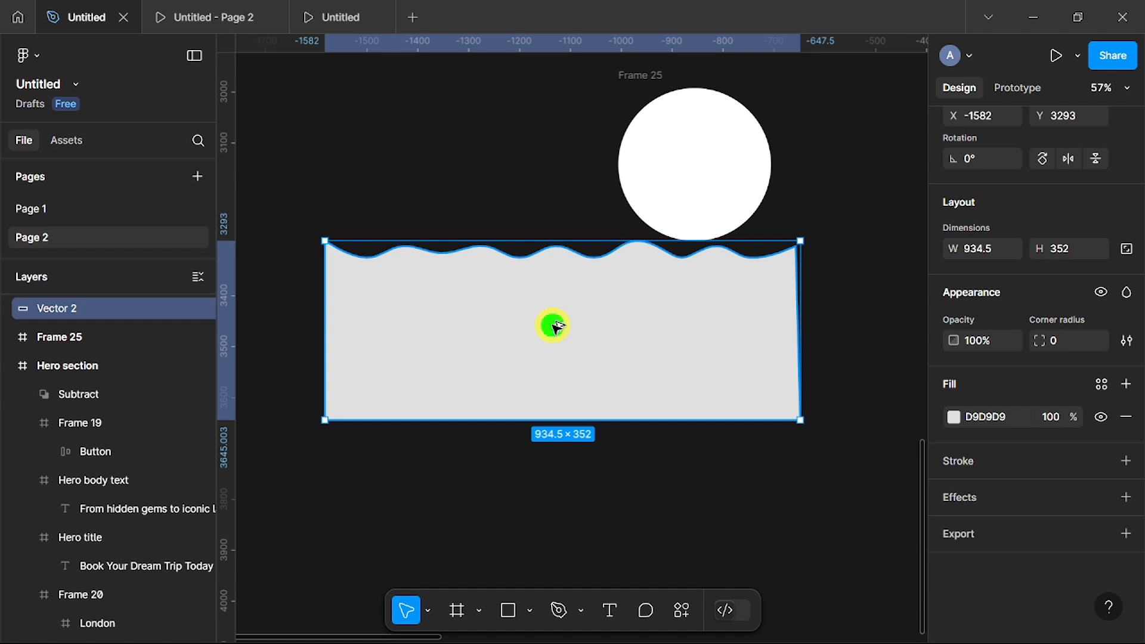
left_click_drag(553, 327, 554, 535)
scroll(606, 482, "down", 3)
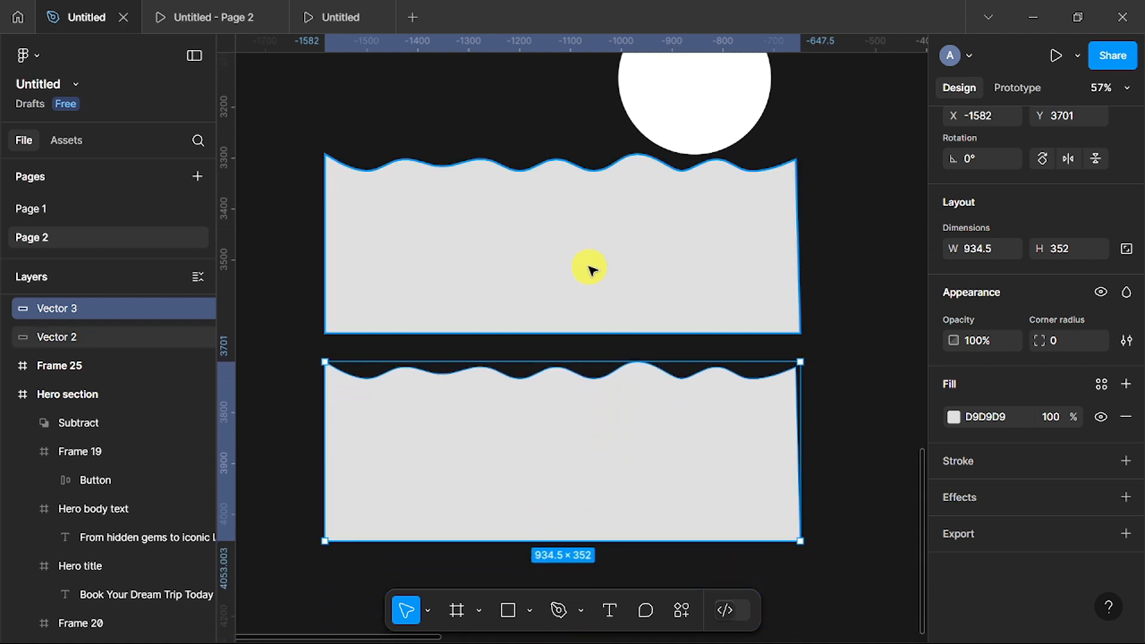
Change the upper wavy shape's fill to a linear gradient with a pinkish-purple D966F9 at the 0% stop.
left_click(656, 269)
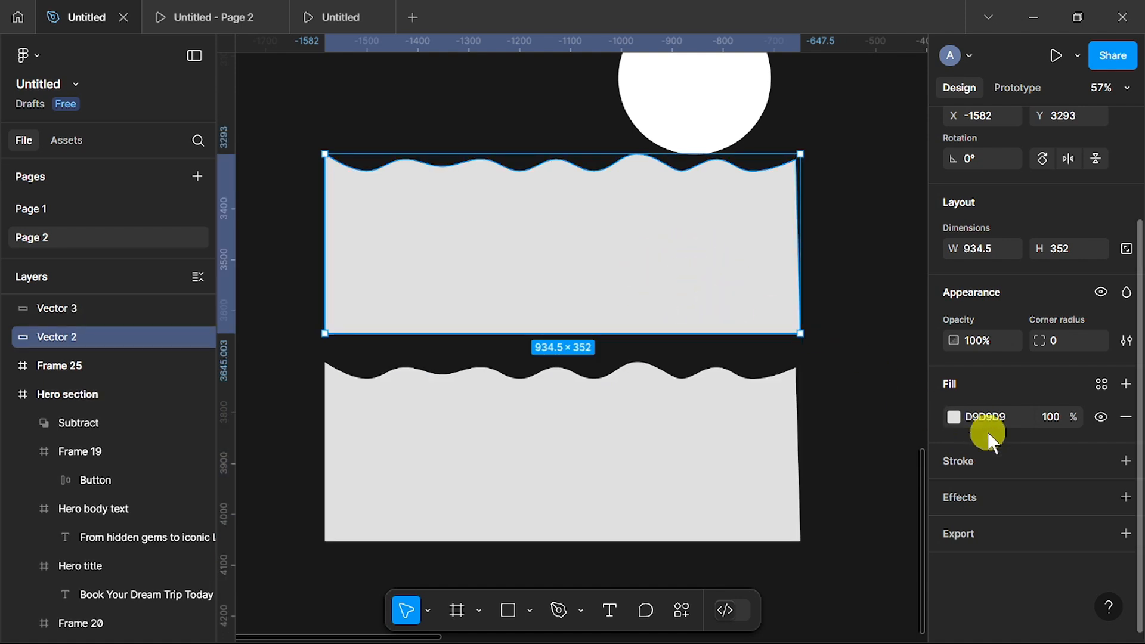
left_click(954, 417)
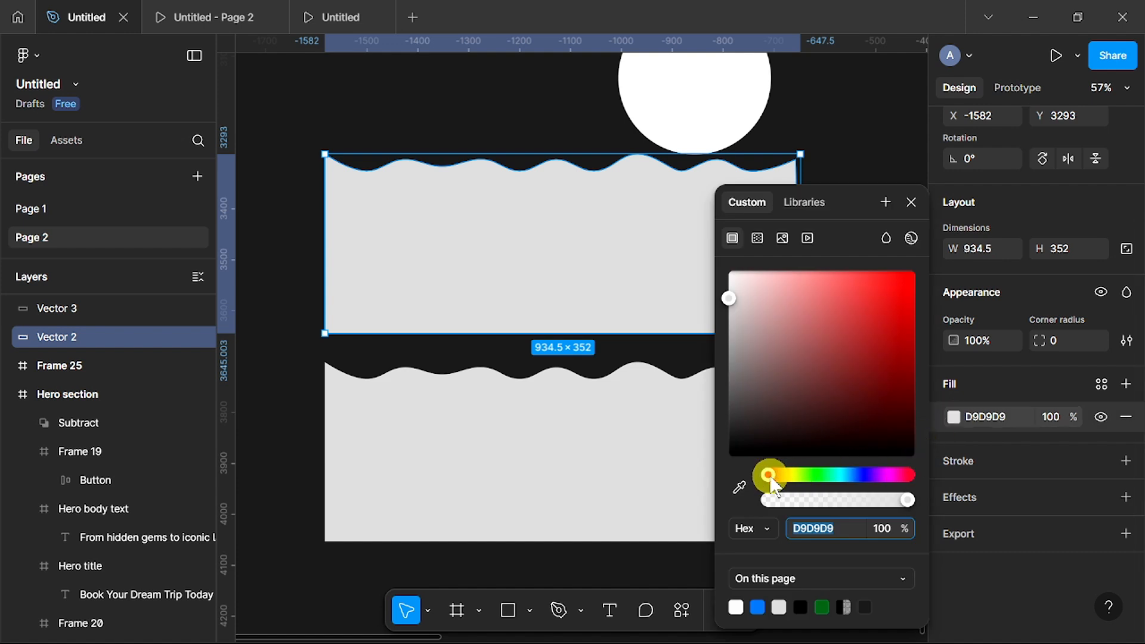
left_click_drag(768, 475, 874, 474)
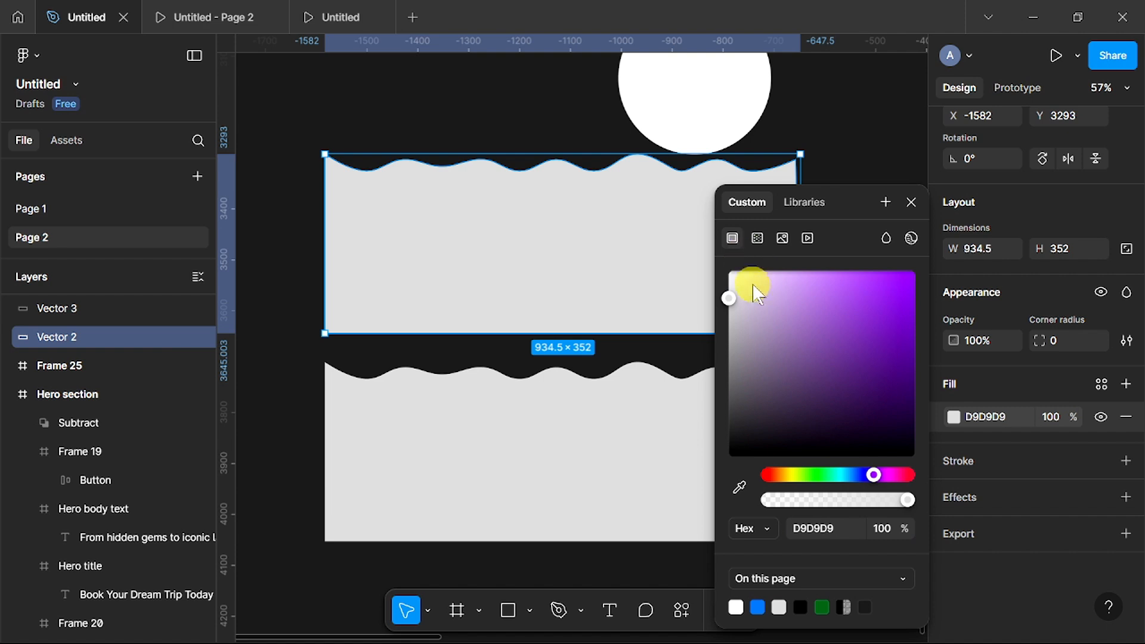
left_click(757, 238)
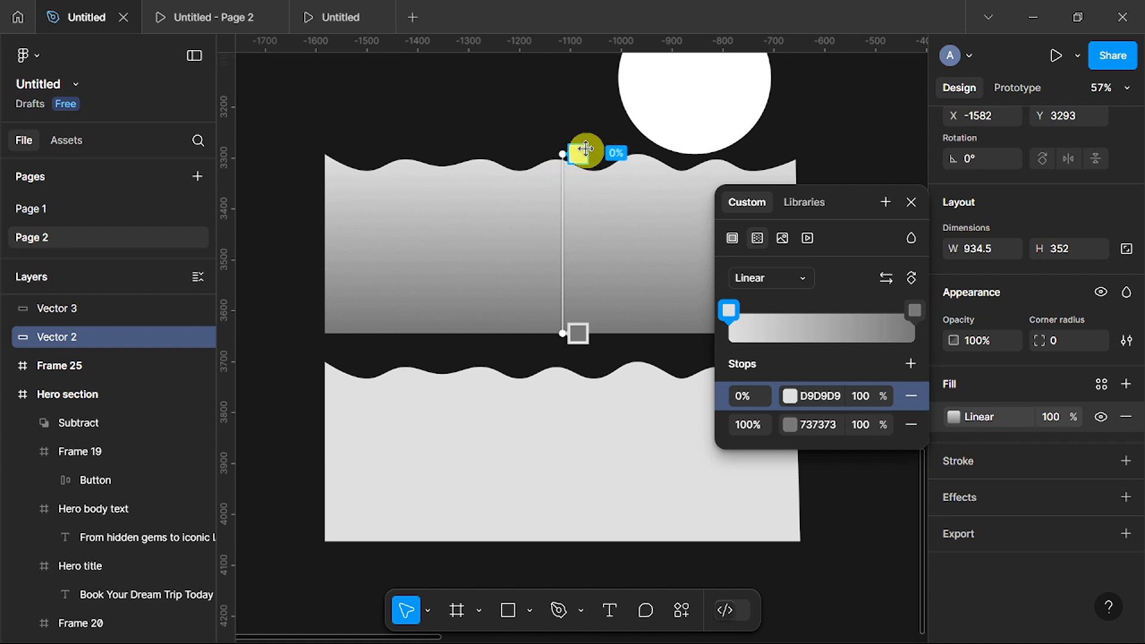
left_click(790, 396)
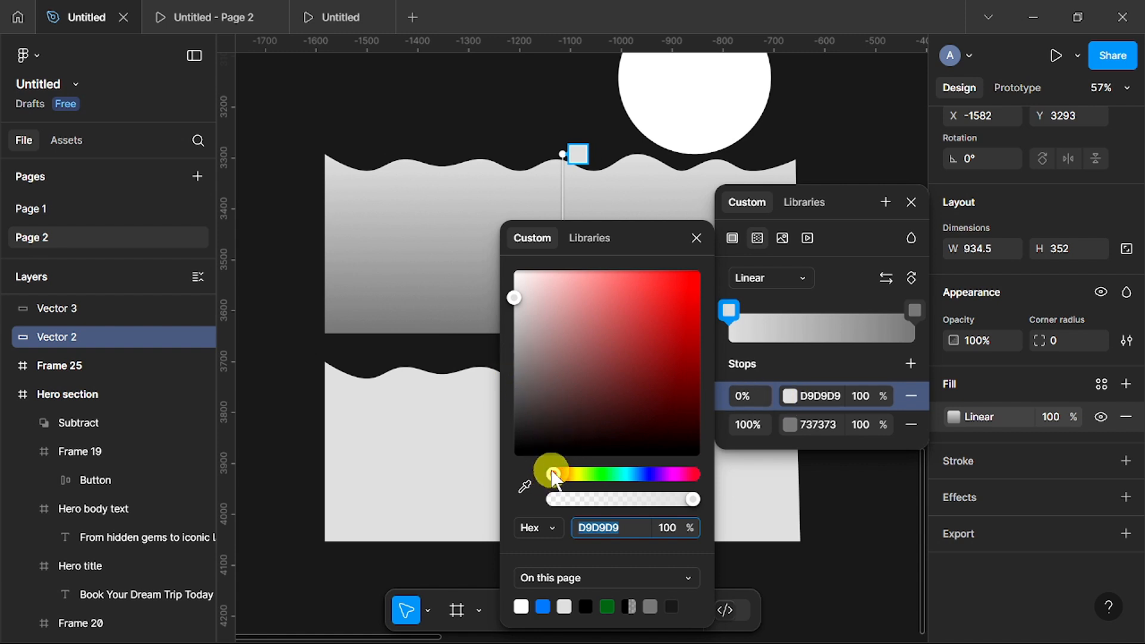
left_click_drag(555, 477, 669, 485)
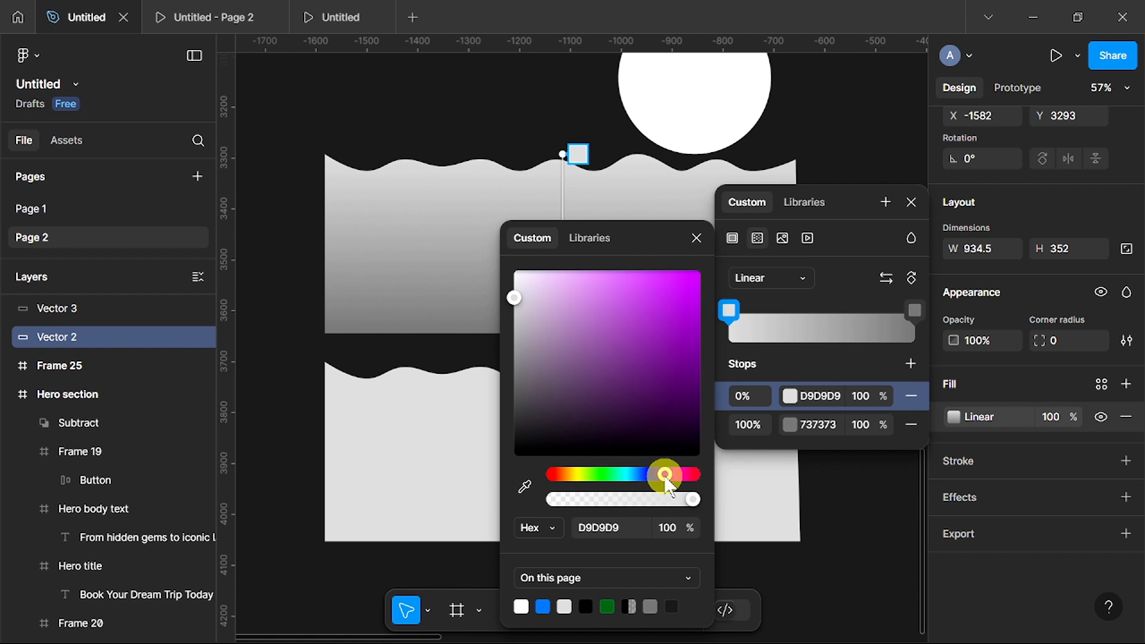
left_click(514, 297)
left_click_drag(514, 297, 623, 274)
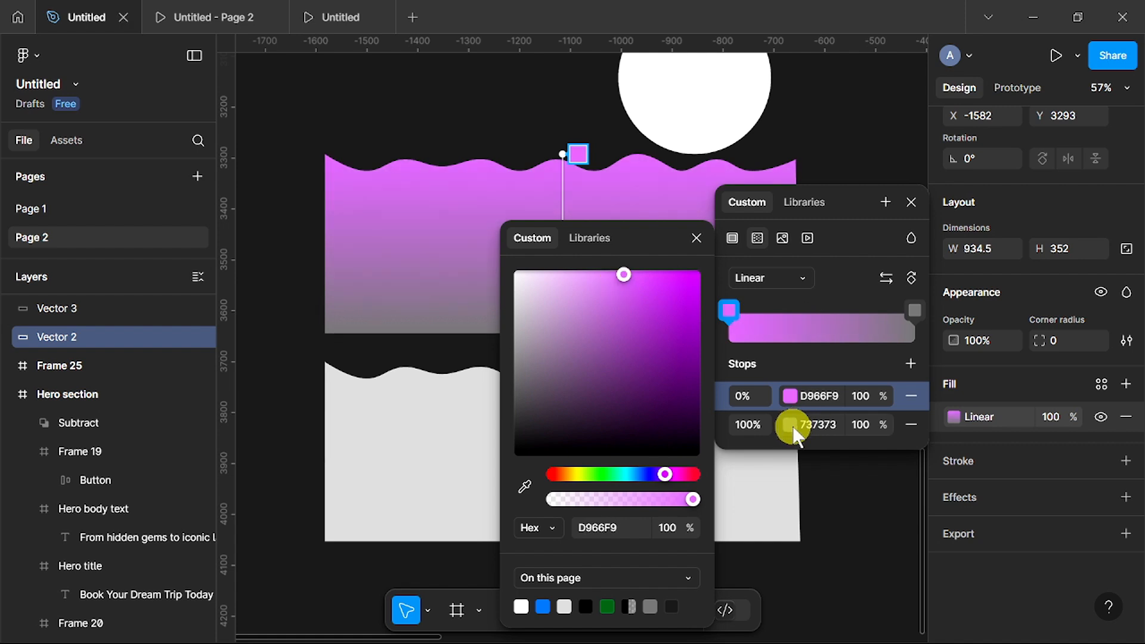
Set the 100% stop of the upper wave's gradient to magenta EF10FF and finish editing the fill.
left_click(792, 426)
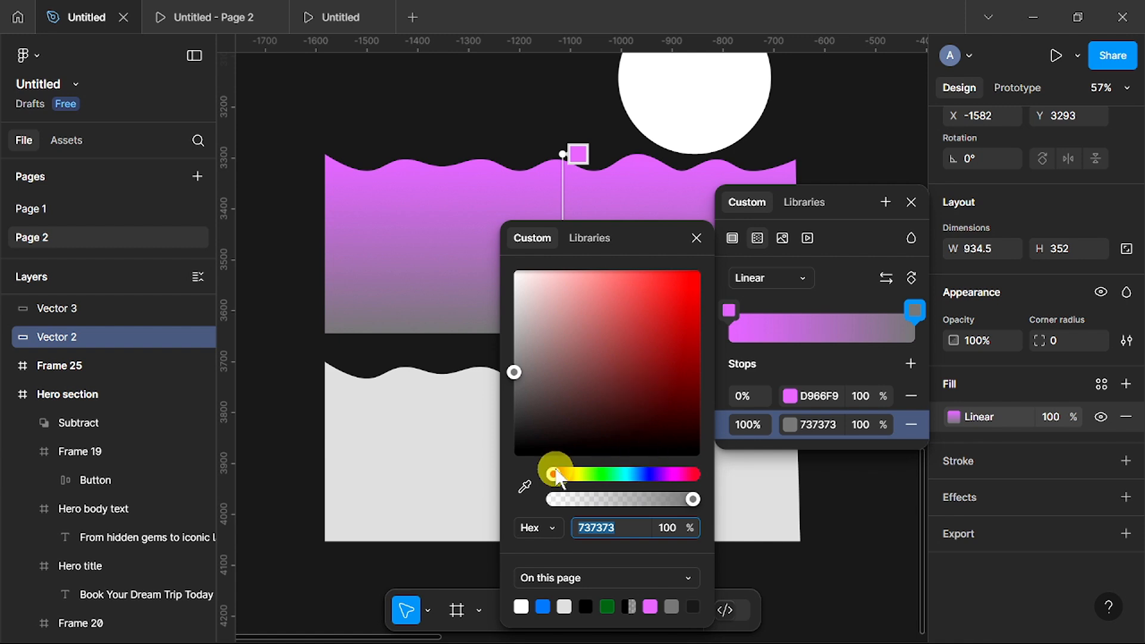
left_click_drag(555, 476, 669, 475)
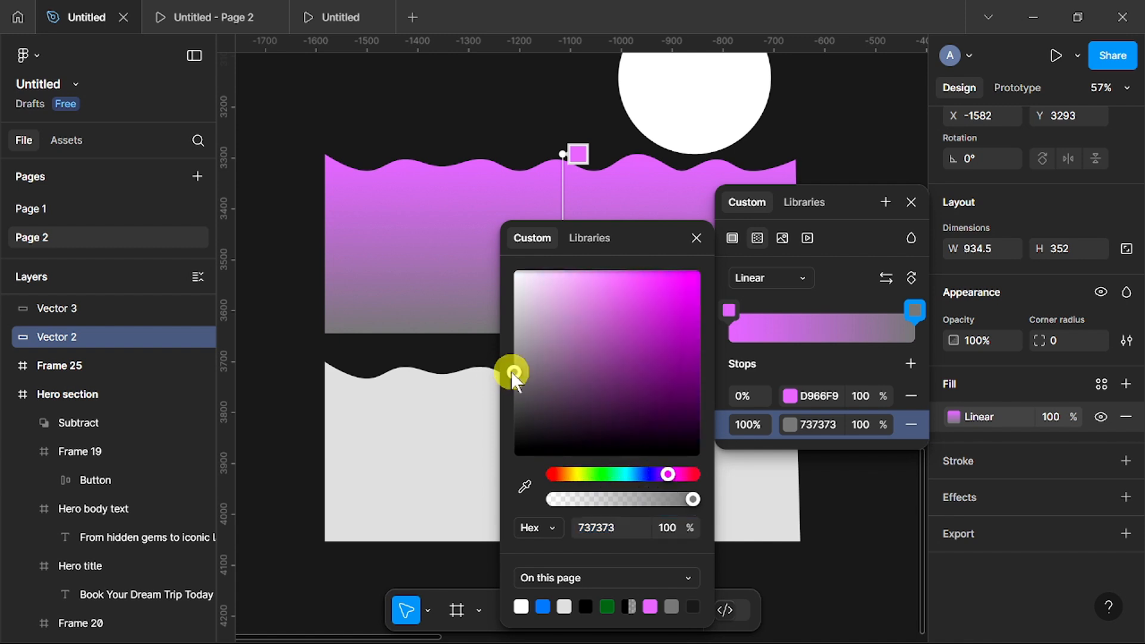
left_click_drag(536, 353, 685, 271)
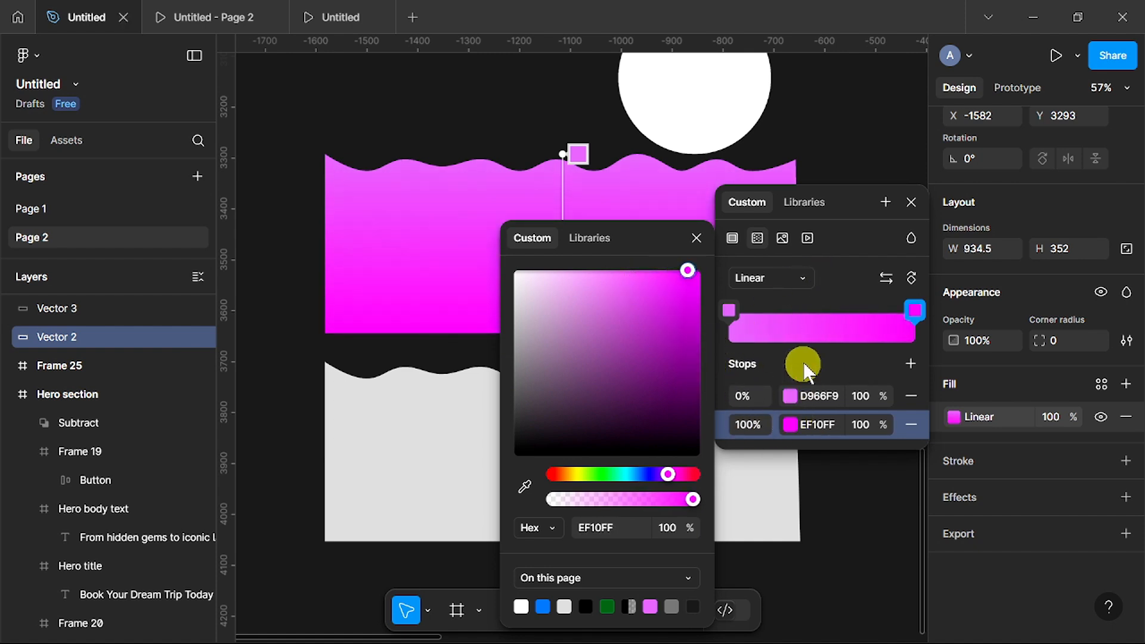
left_click(910, 203)
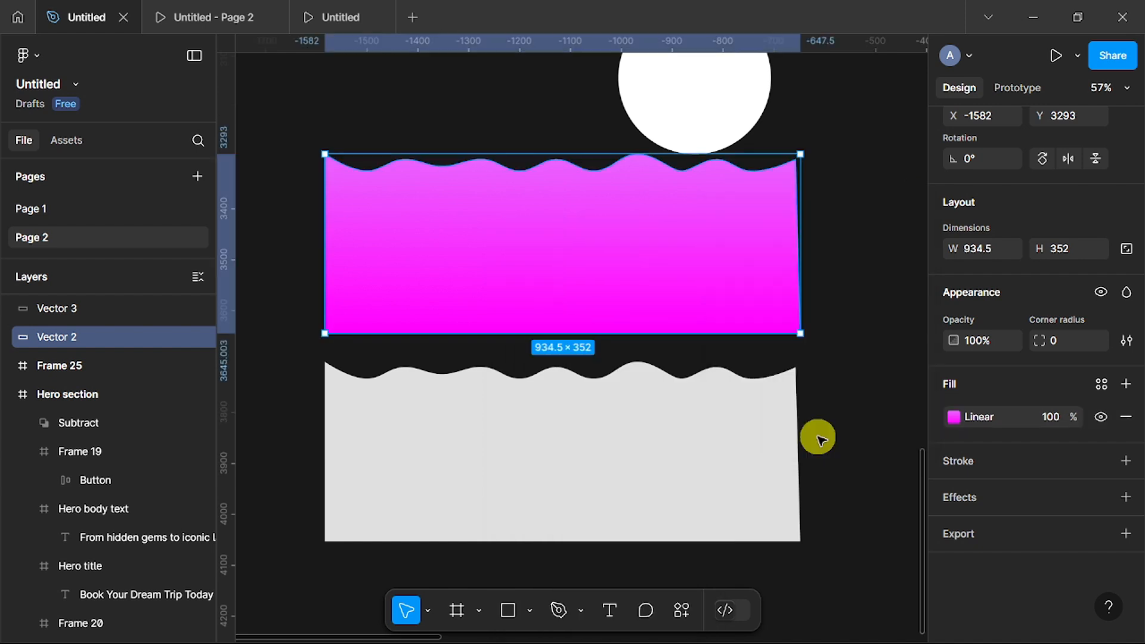
Recolour the lower wavy shape to blue 444AF9 and convert its fill to a linear gradient.
scroll(817, 434, "down", 1)
left_click(611, 434)
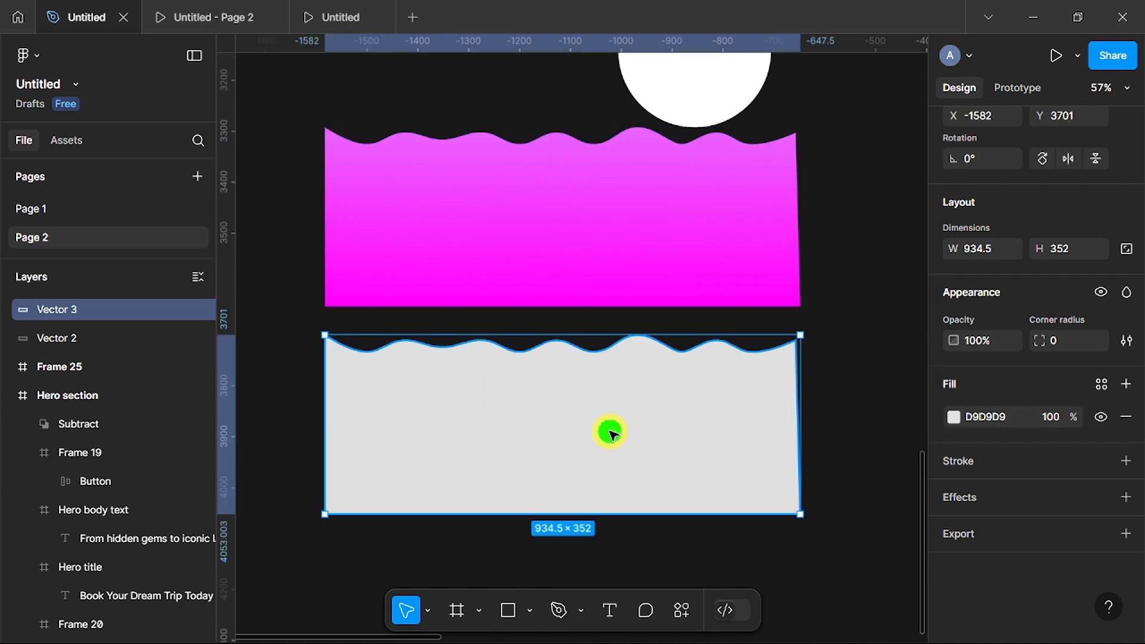
left_click(953, 416)
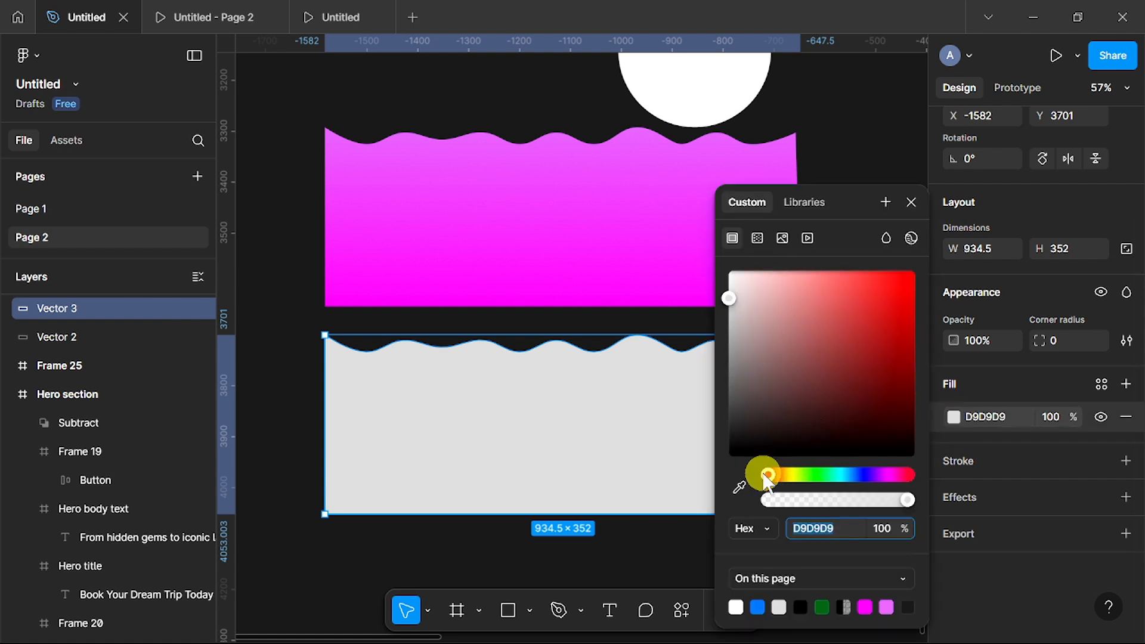
left_click_drag(770, 480, 860, 474)
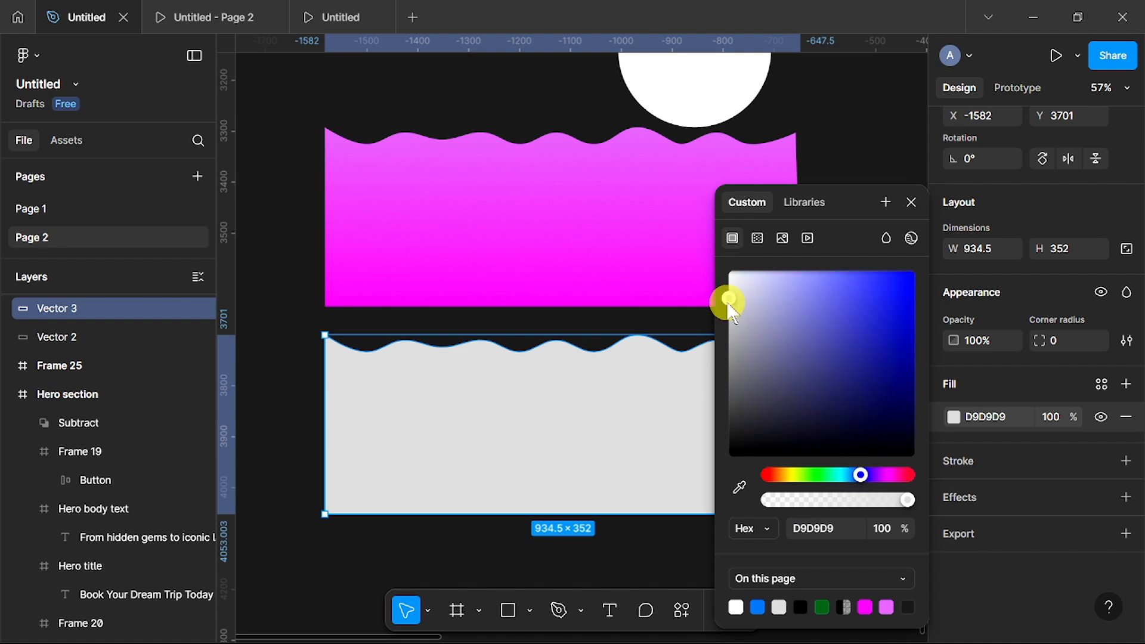
left_click_drag(728, 305, 864, 282)
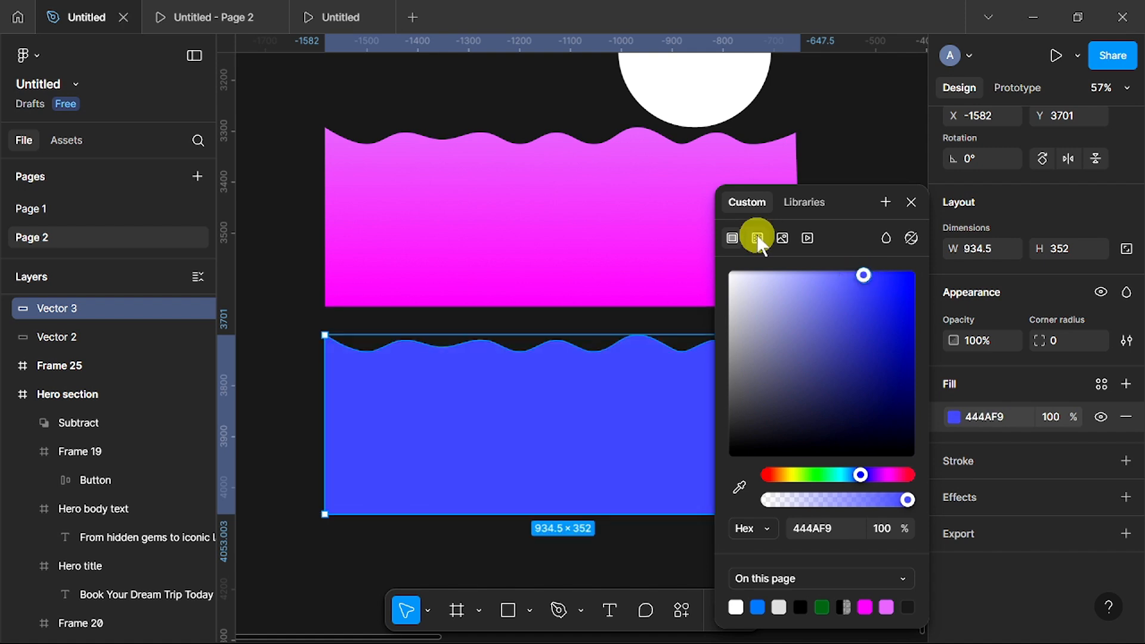
left_click(757, 238)
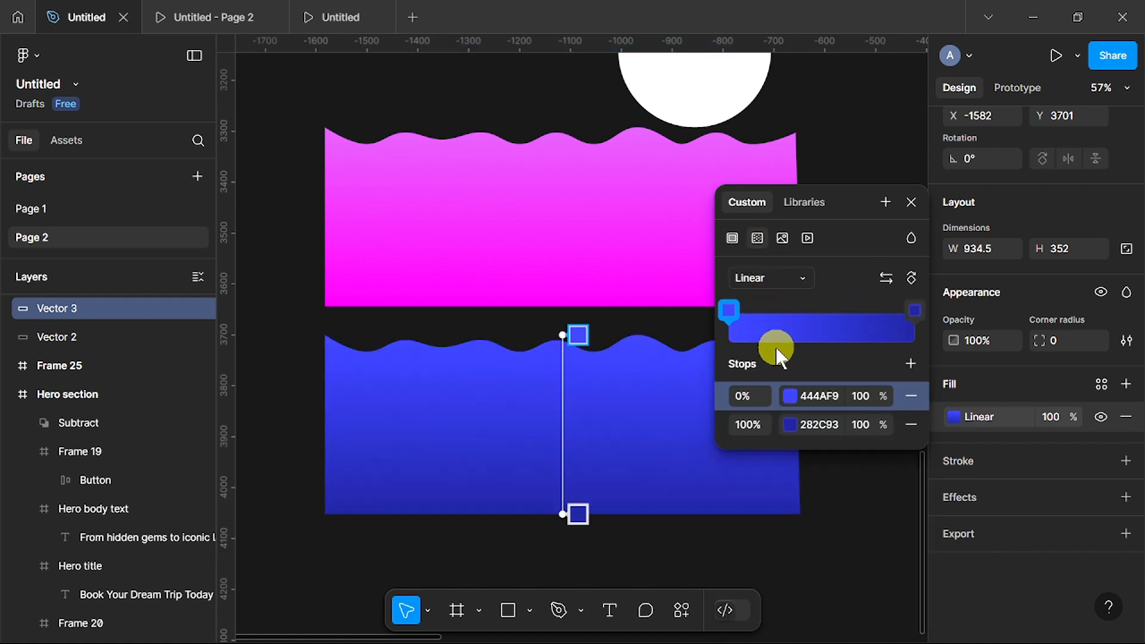
Set the 100% stop of the lower wave's gradient to pure blue 0008FF, finish the fill and deselect the shape.
left_click(790, 425)
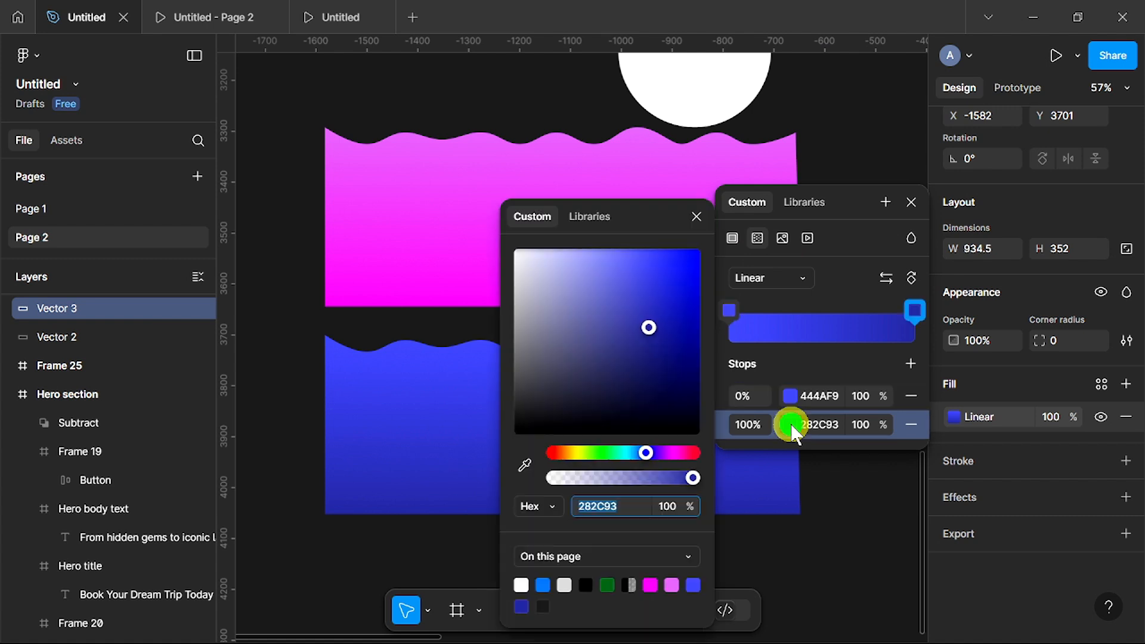
left_click_drag(648, 328, 715, 248)
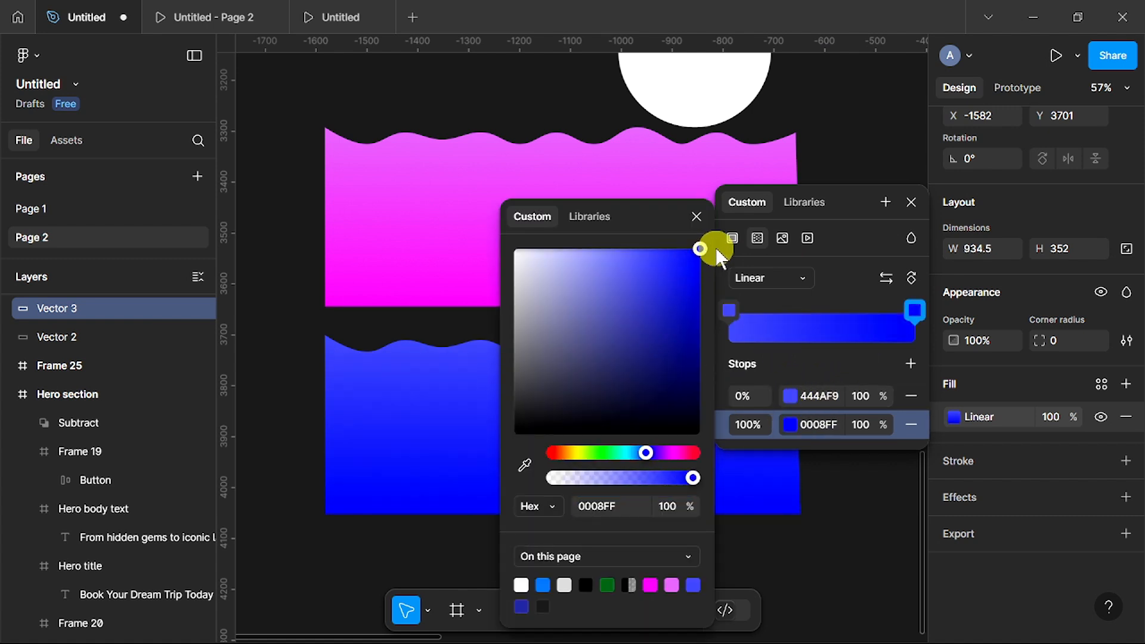
left_click(696, 216)
left_click(909, 210)
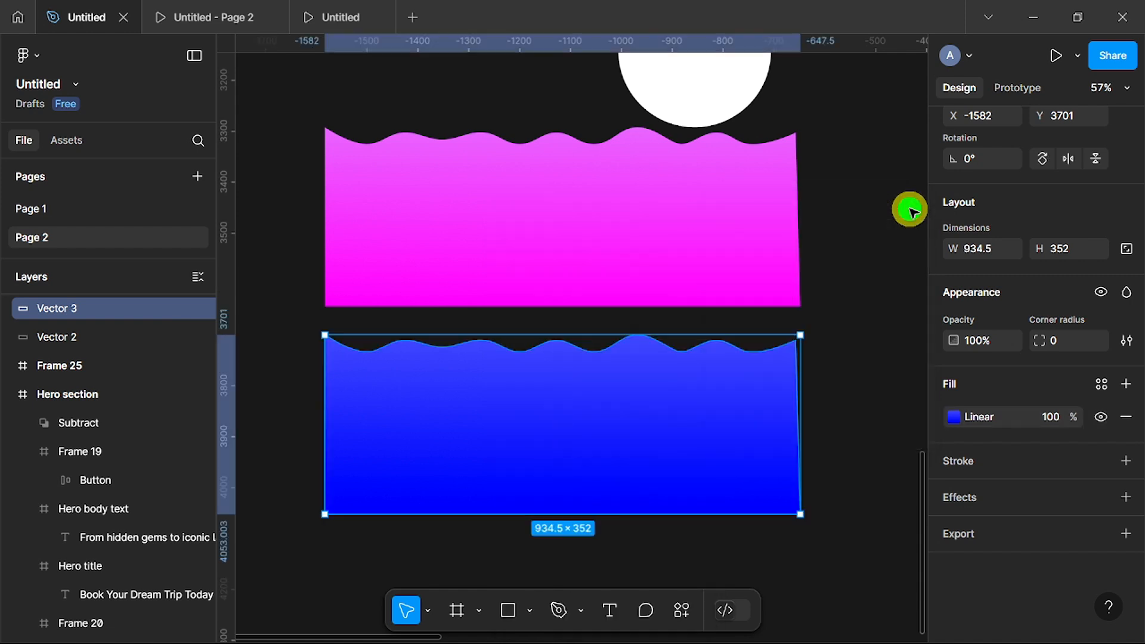
left_click(853, 452)
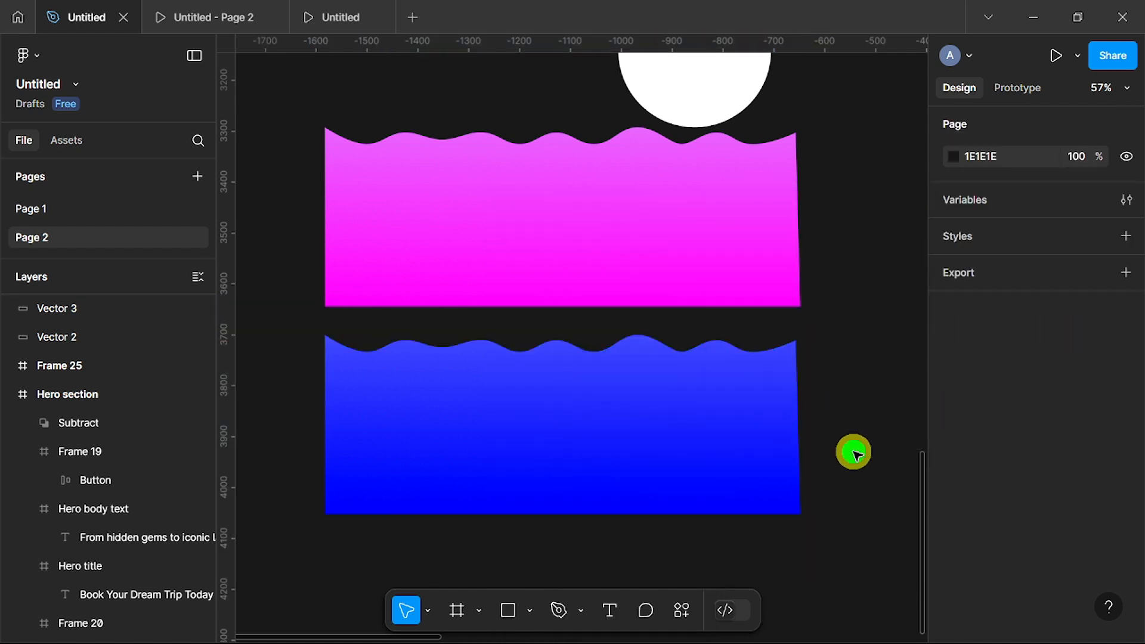
Lighten the 0% stop of the lower wave's gradient to 5C62FF and finish editing the fill.
left_click(693, 463)
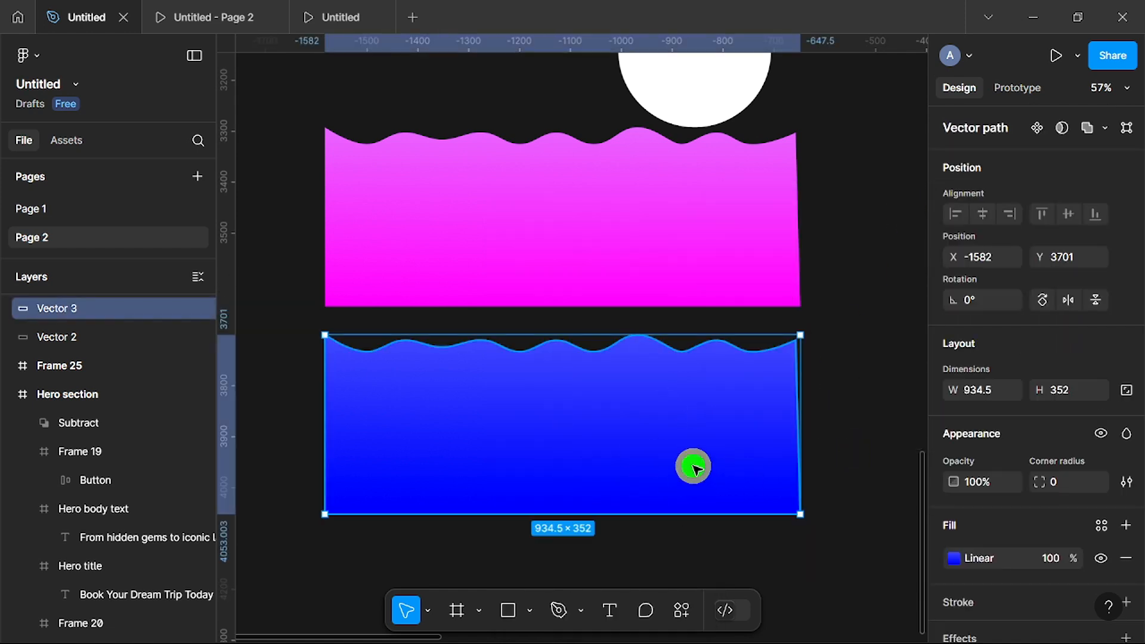
left_click(954, 558)
left_click(790, 574)
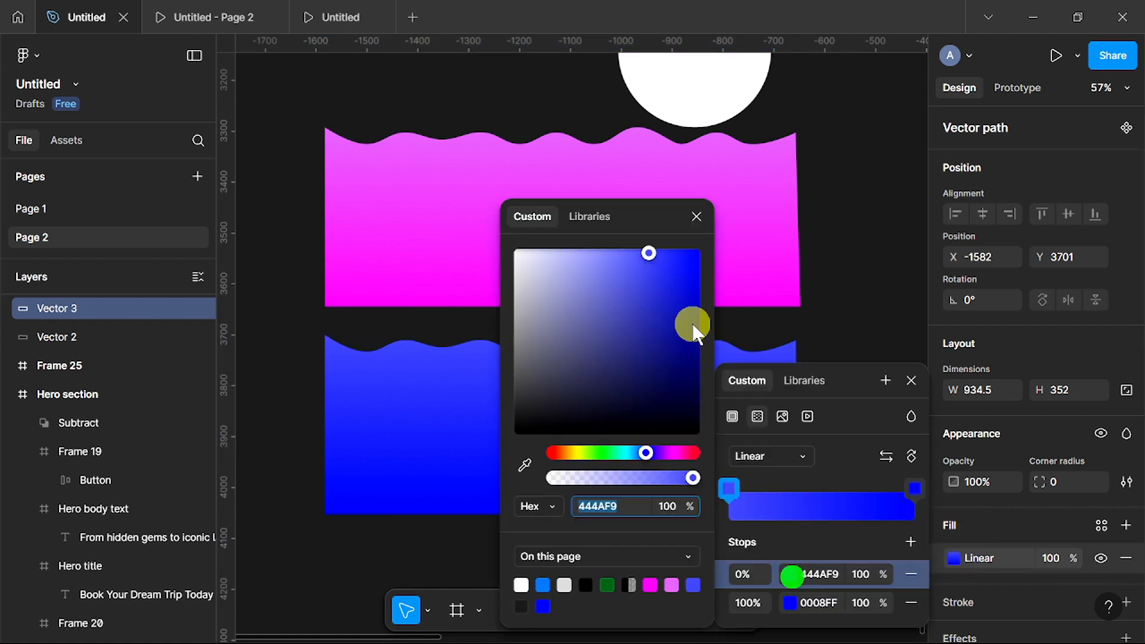
left_click_drag(651, 255, 632, 249)
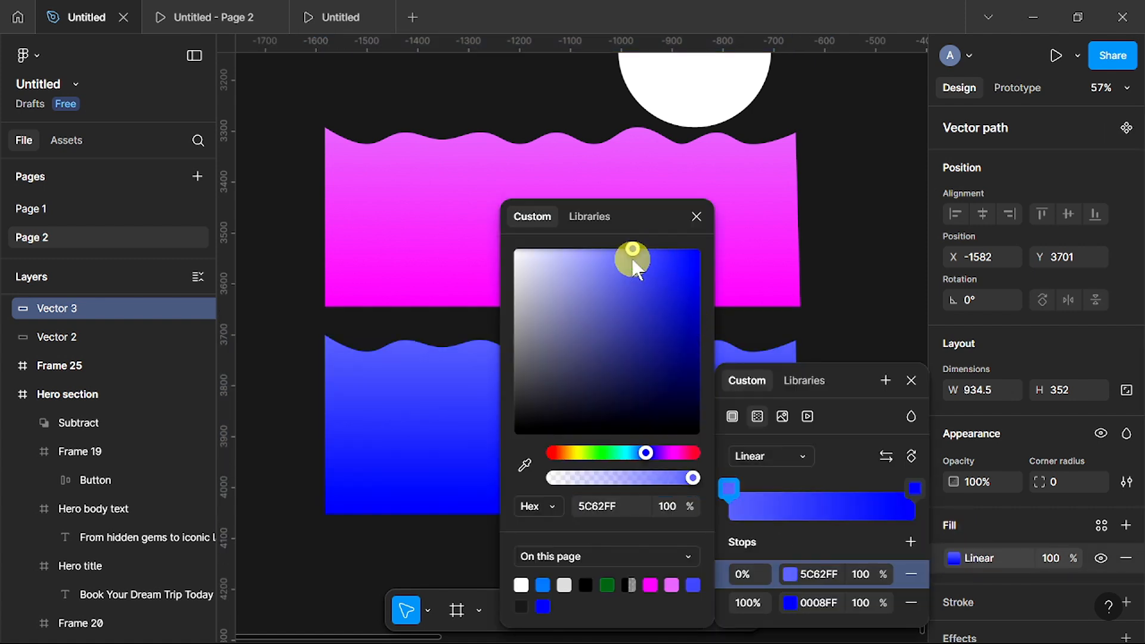
left_click(696, 216)
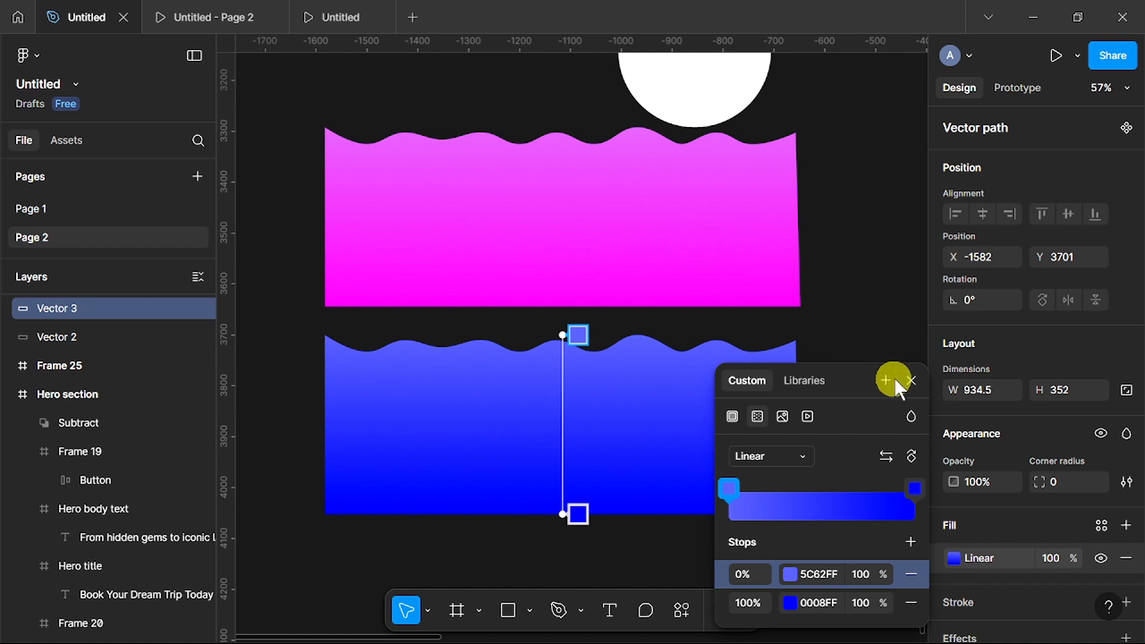
left_click(910, 380)
Convert the circular frame's white fill to a linear gradient.
scroll(849, 409, "up", 4)
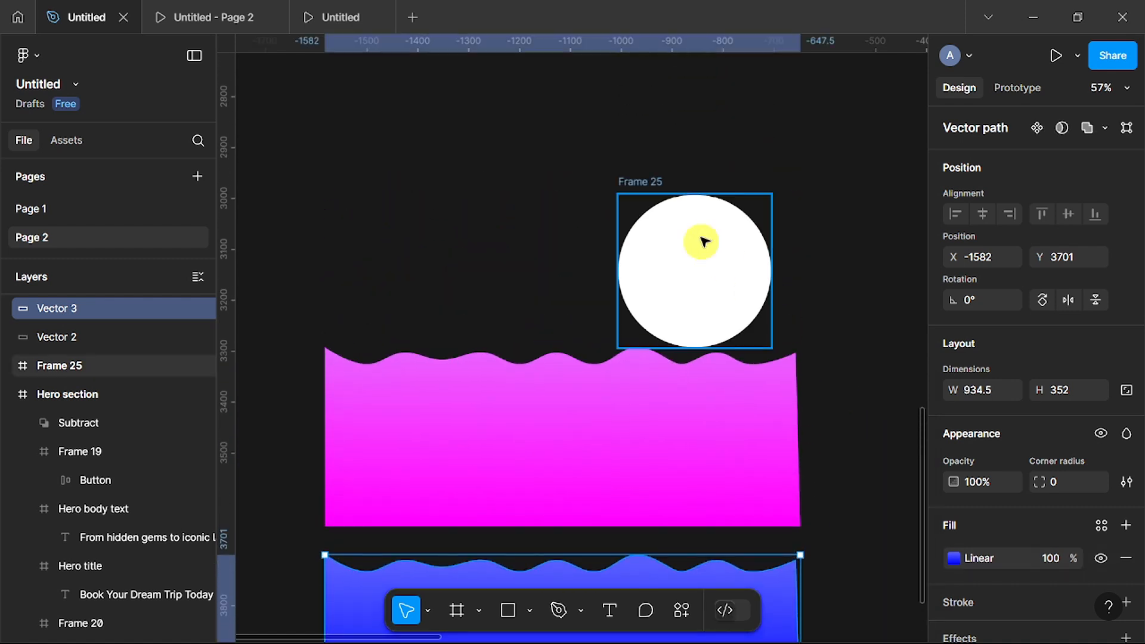
left_click(650, 192)
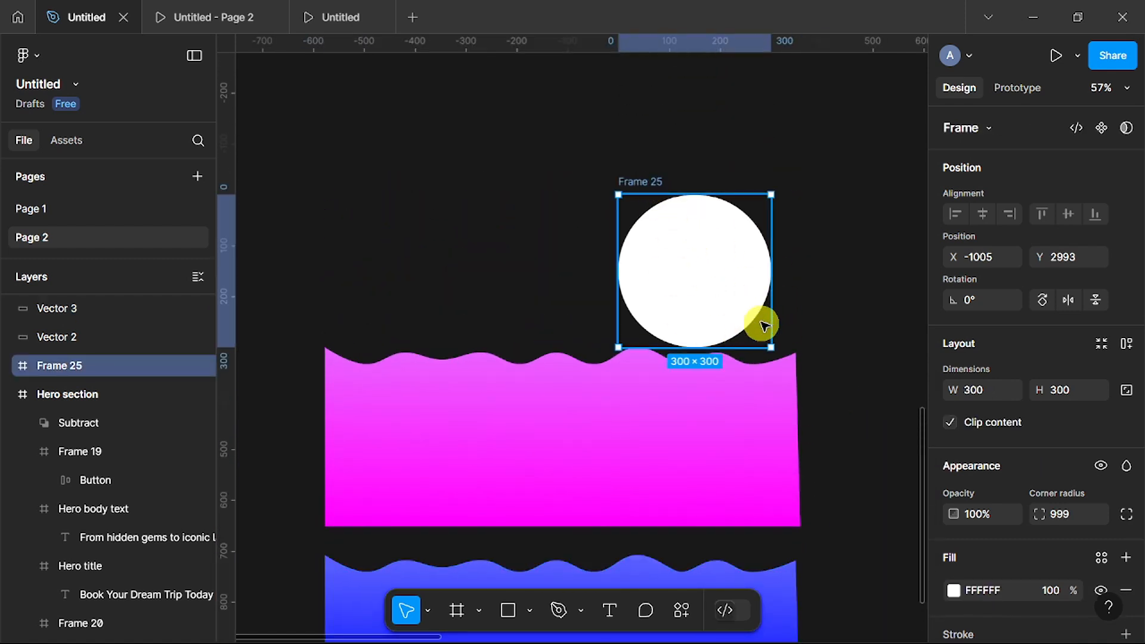
scroll(759, 324, "down", 1)
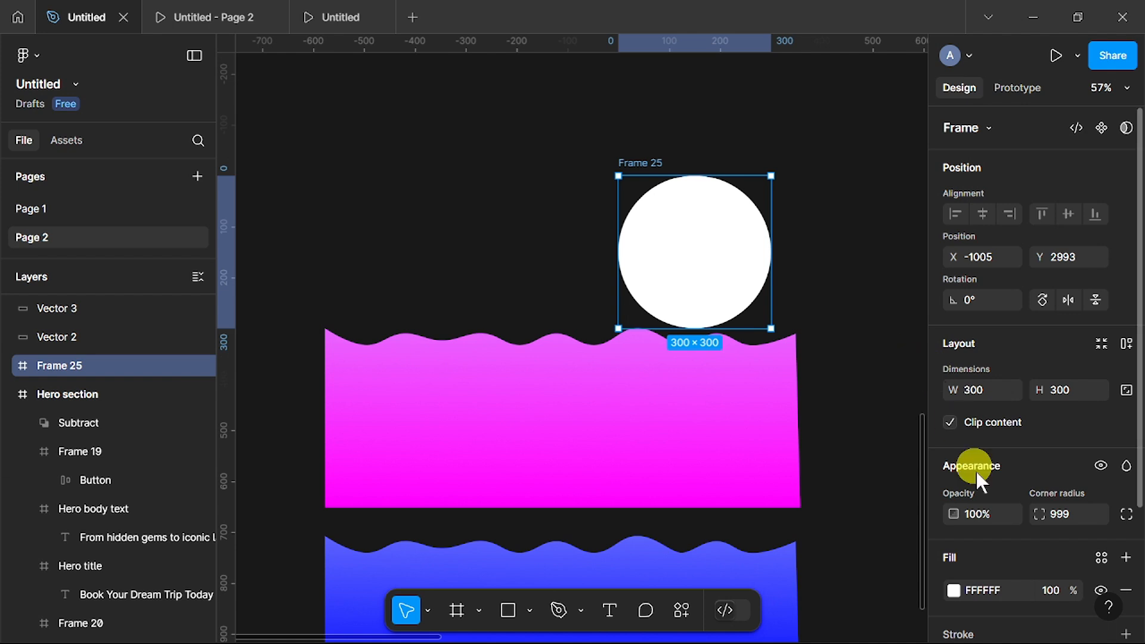
left_click(954, 591)
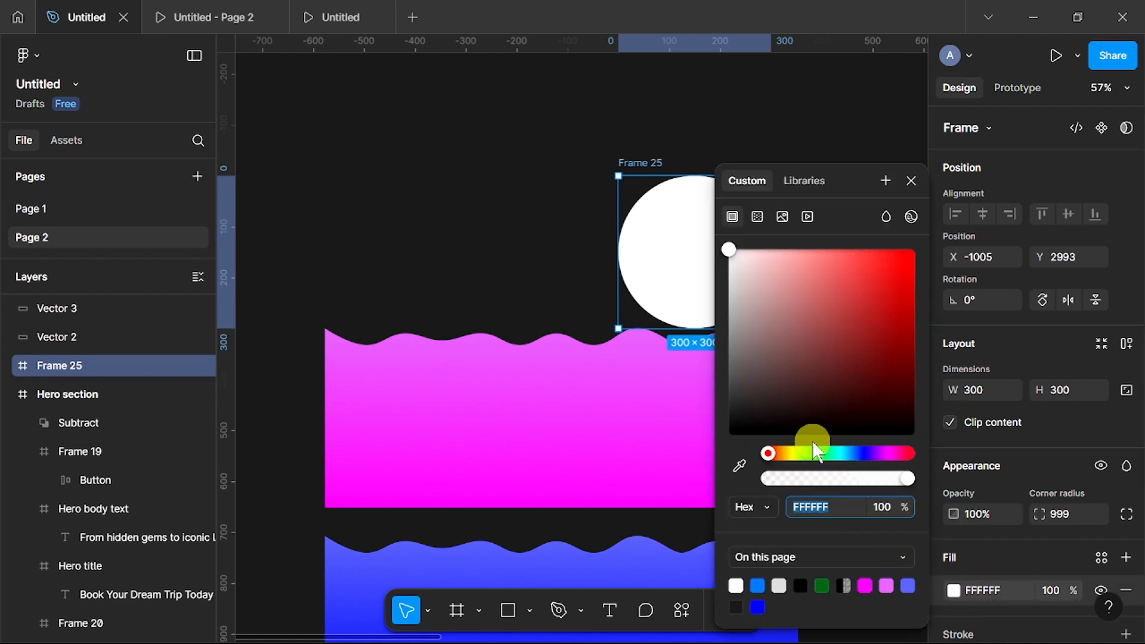
left_click(757, 217)
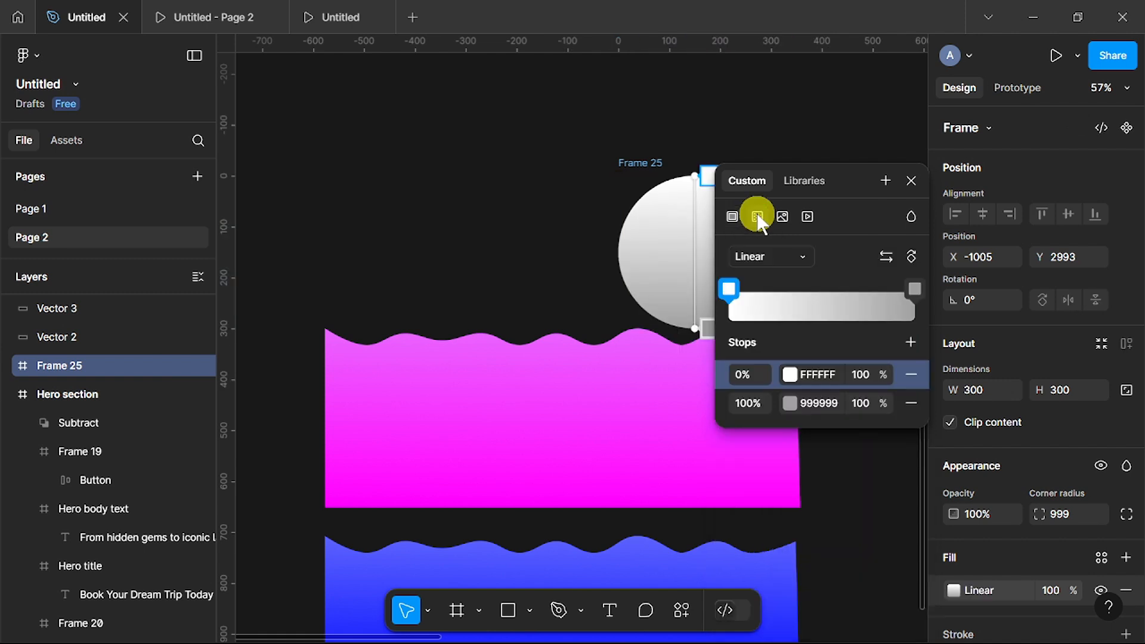
Set the 0% stop of the circular frame's gradient to light periwinkle blue 8B98FE.
left_click(790, 376)
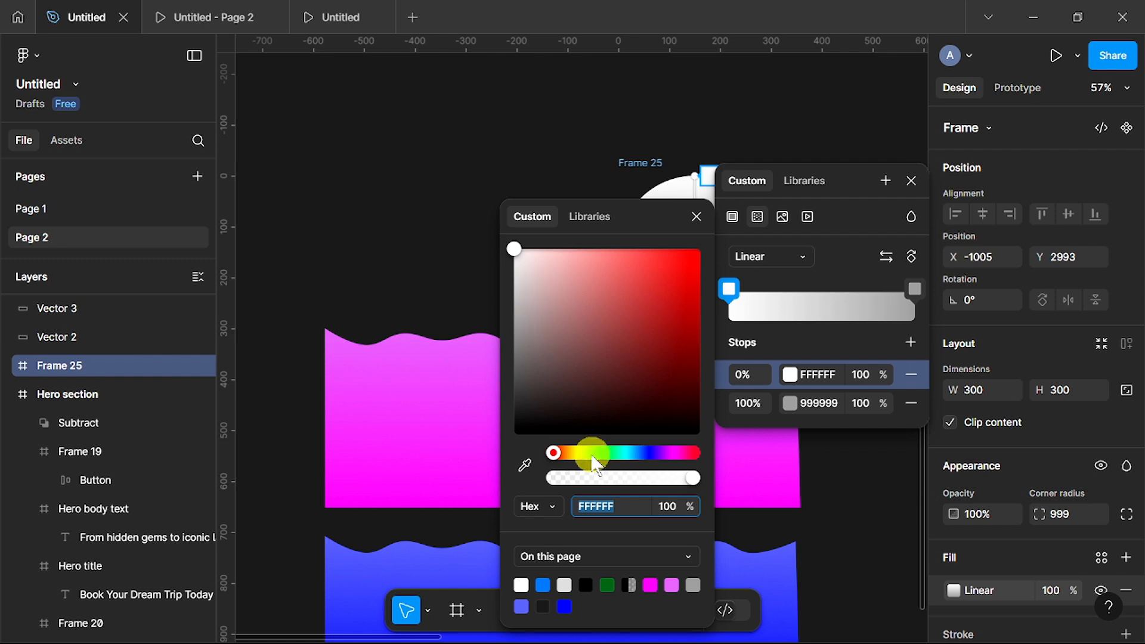
left_click_drag(550, 455, 642, 459)
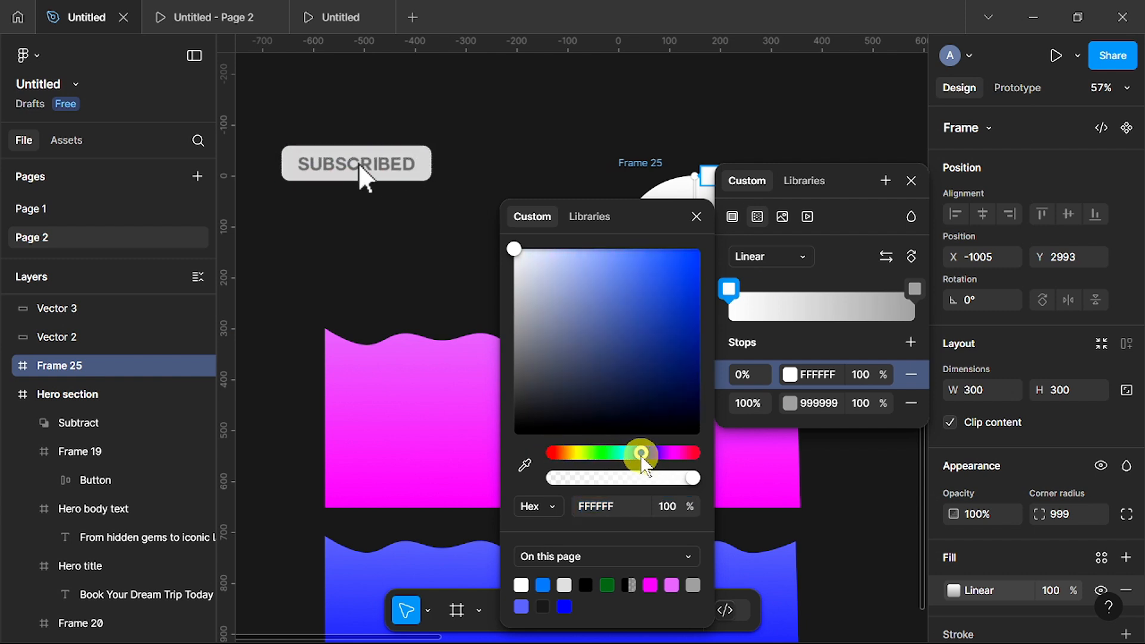
left_click_drag(515, 249, 585, 246)
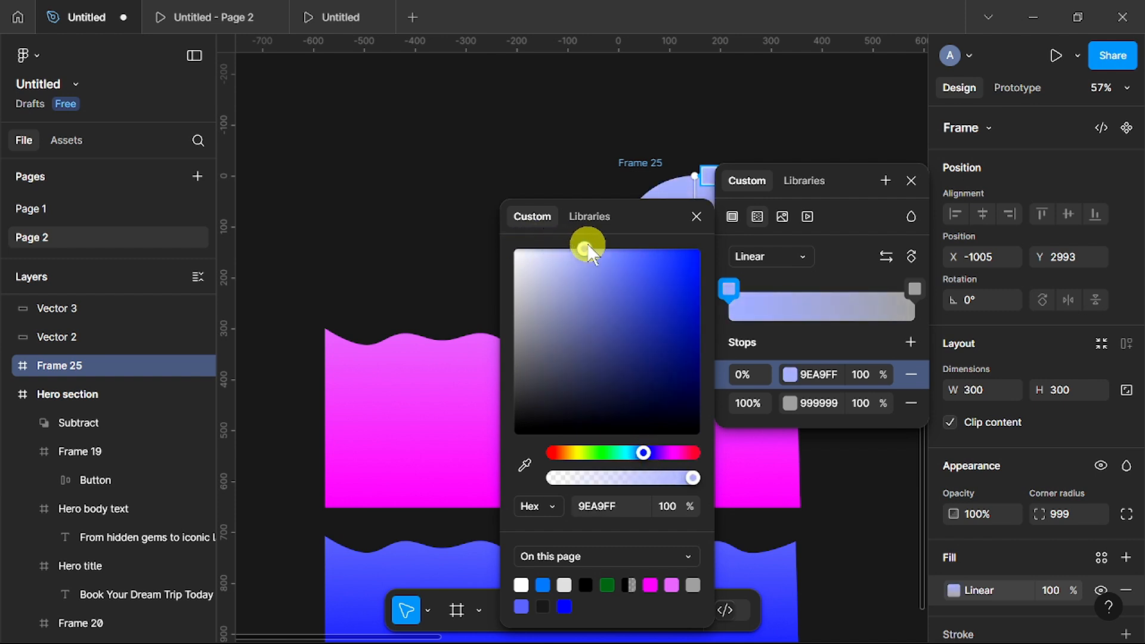
left_click_drag(662, 213, 446, 164)
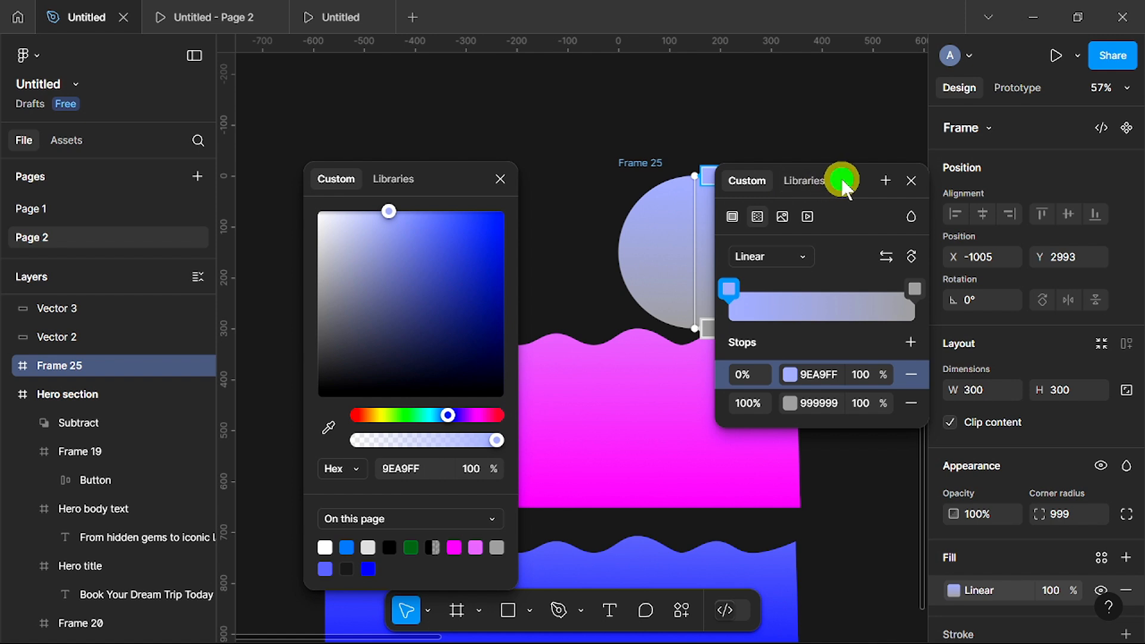
left_click_drag(844, 187, 837, 411)
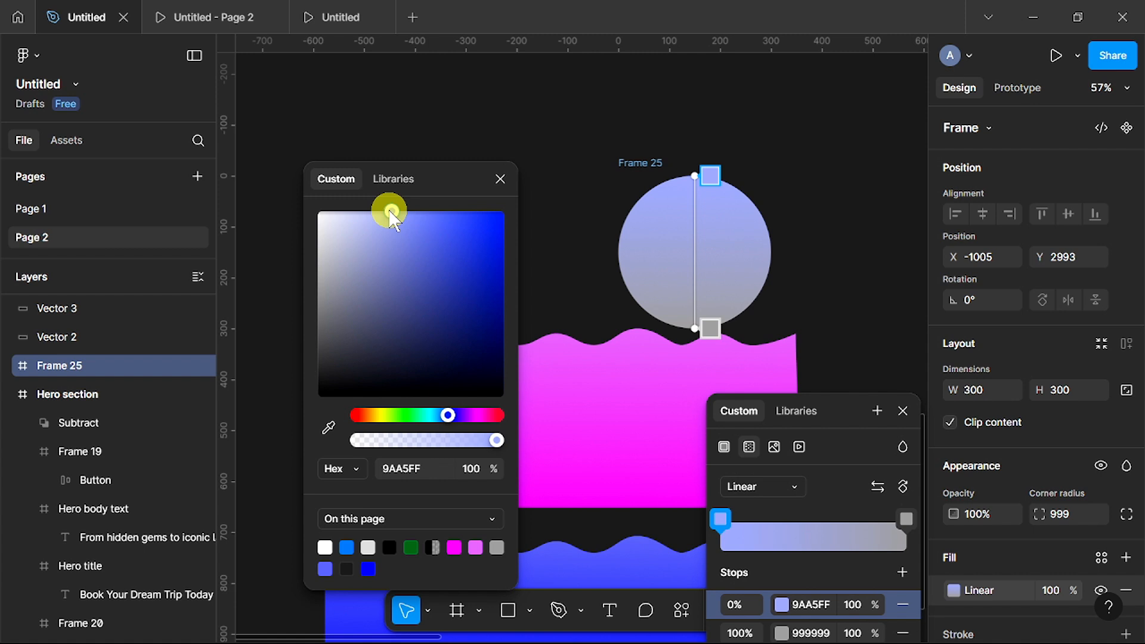
left_click_drag(390, 212, 403, 211)
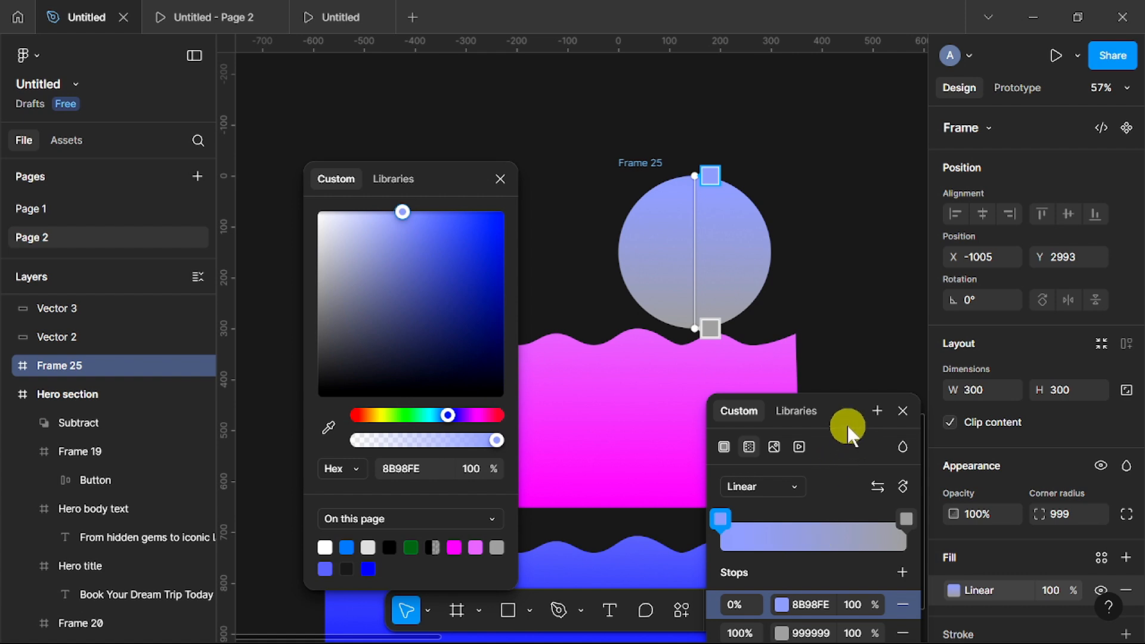
left_click_drag(847, 427, 841, 381)
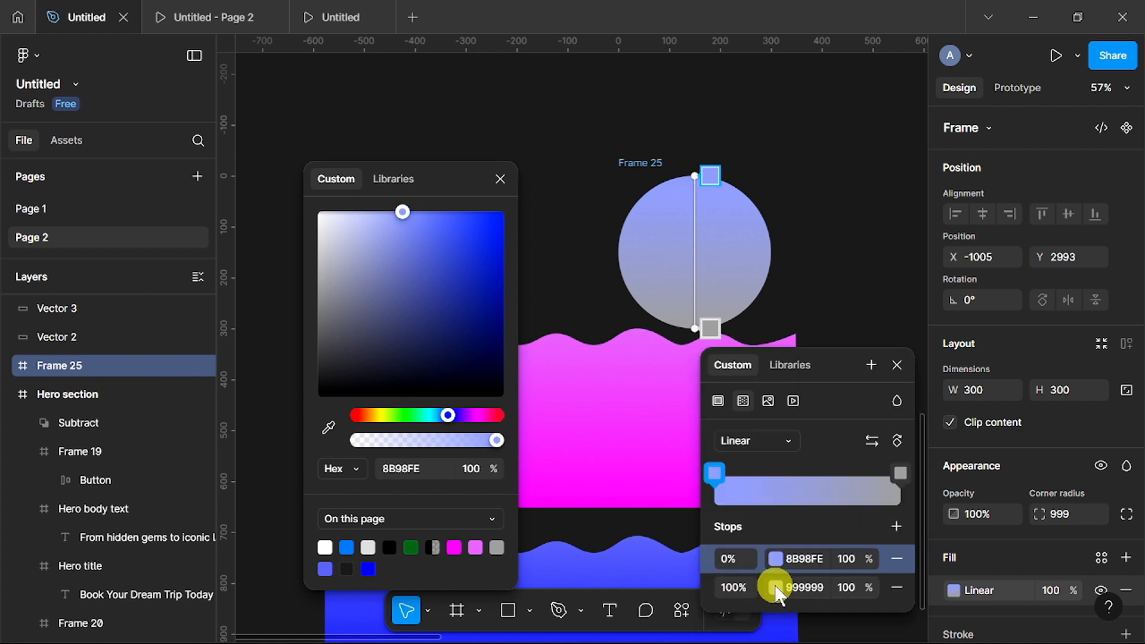
Set the 100% stop of the circular frame's gradient to pale blue C7CEFF and finish editing the fill.
left_click(775, 587)
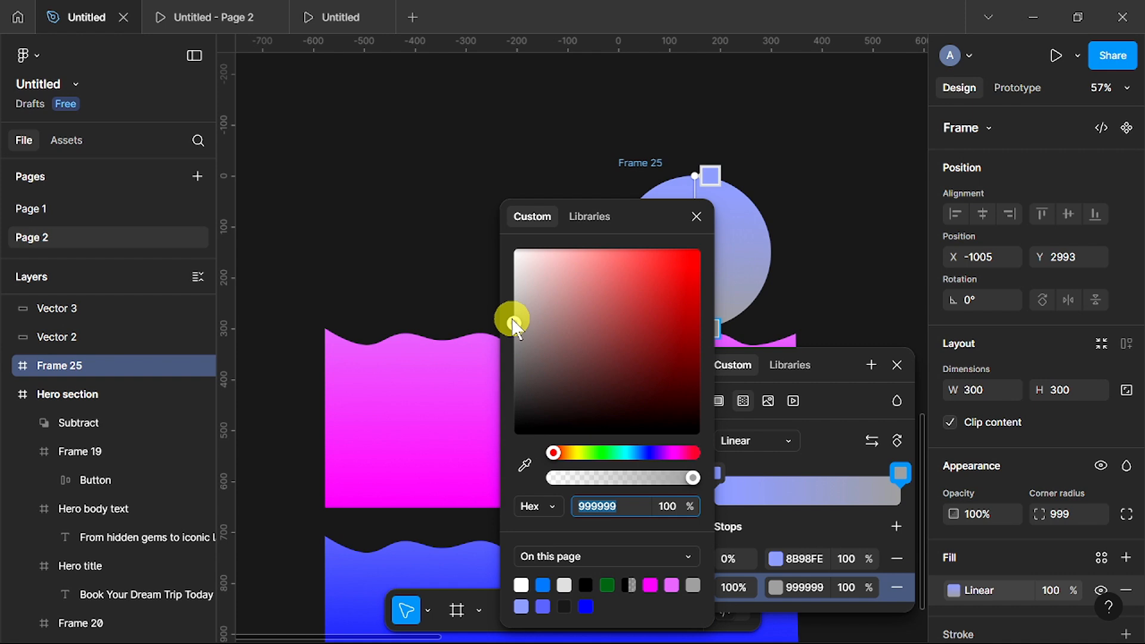
left_click_drag(514, 324, 515, 249)
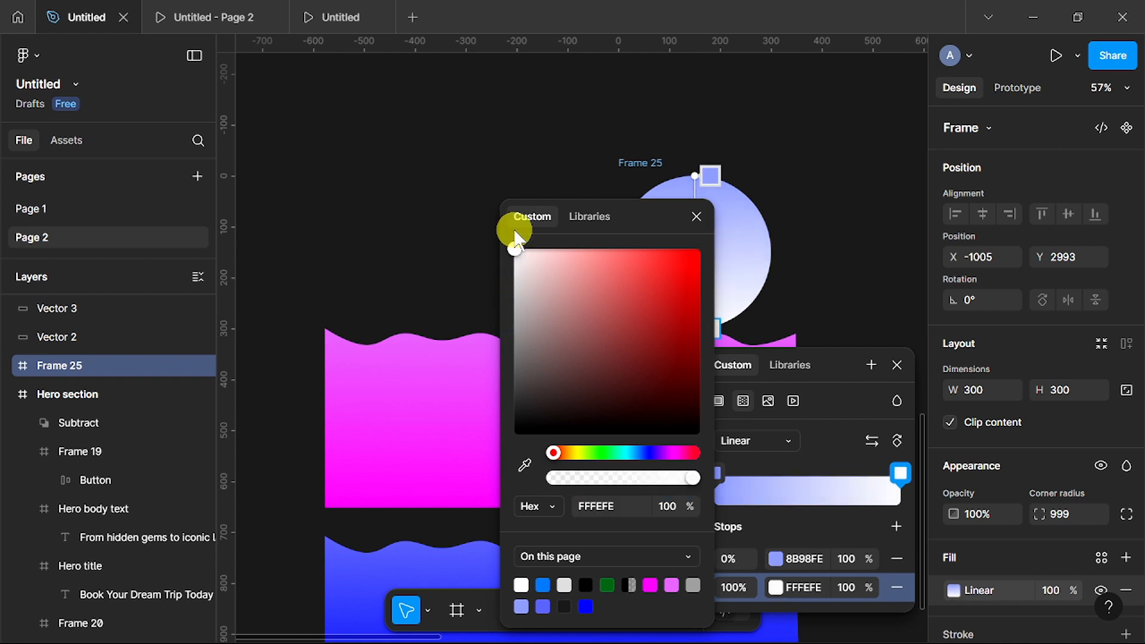
left_click_drag(553, 455, 645, 456)
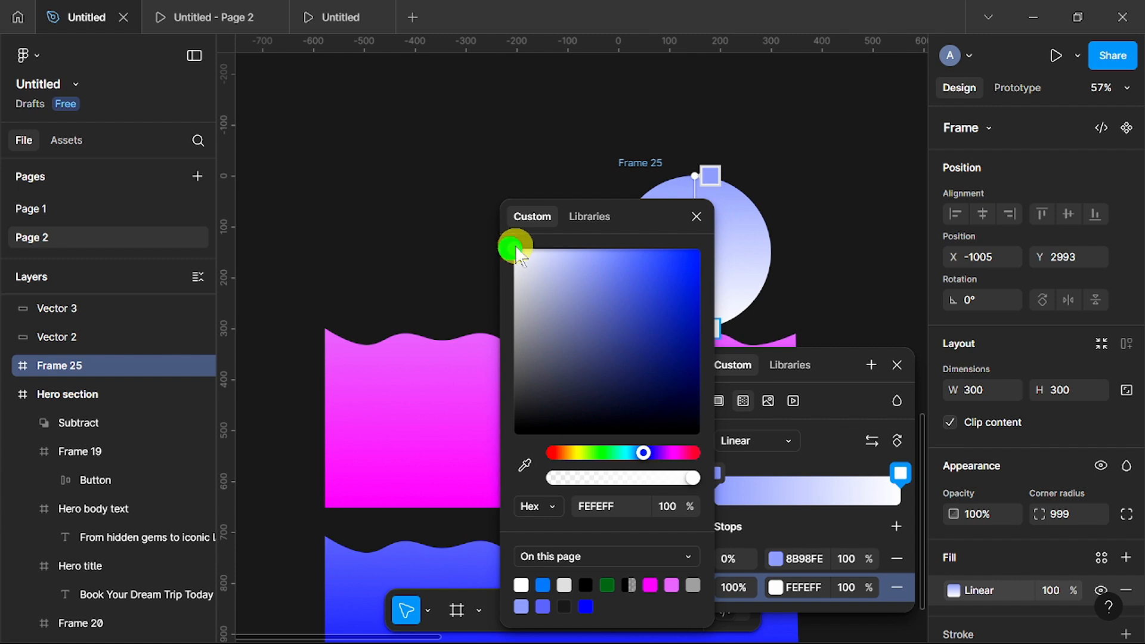
left_click_drag(517, 250, 554, 253)
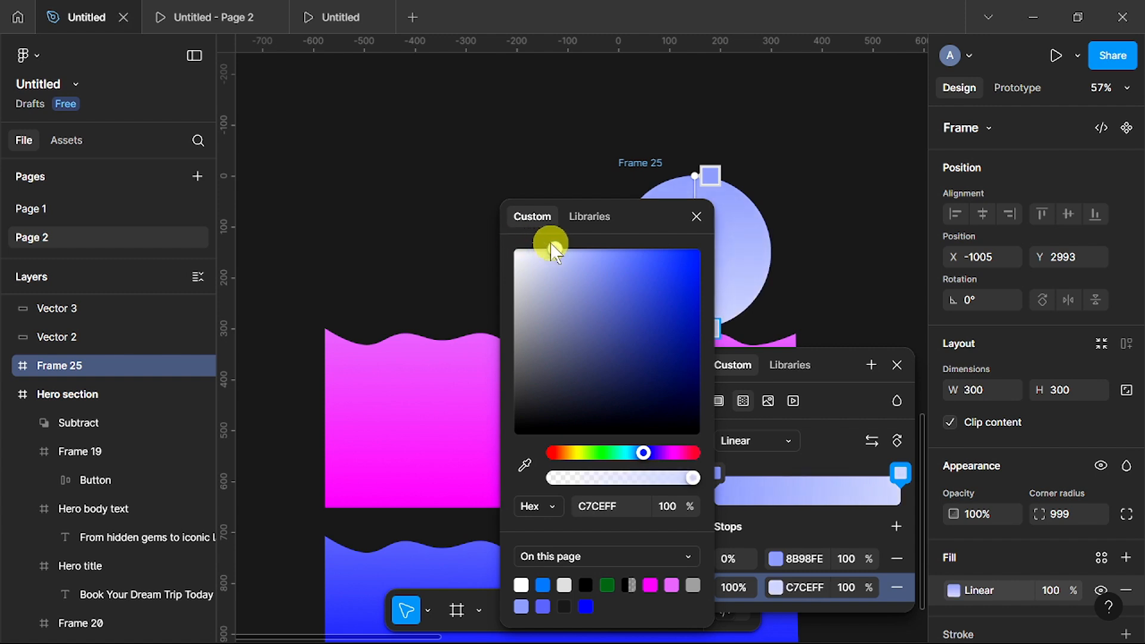
left_click_drag(659, 218, 378, 216)
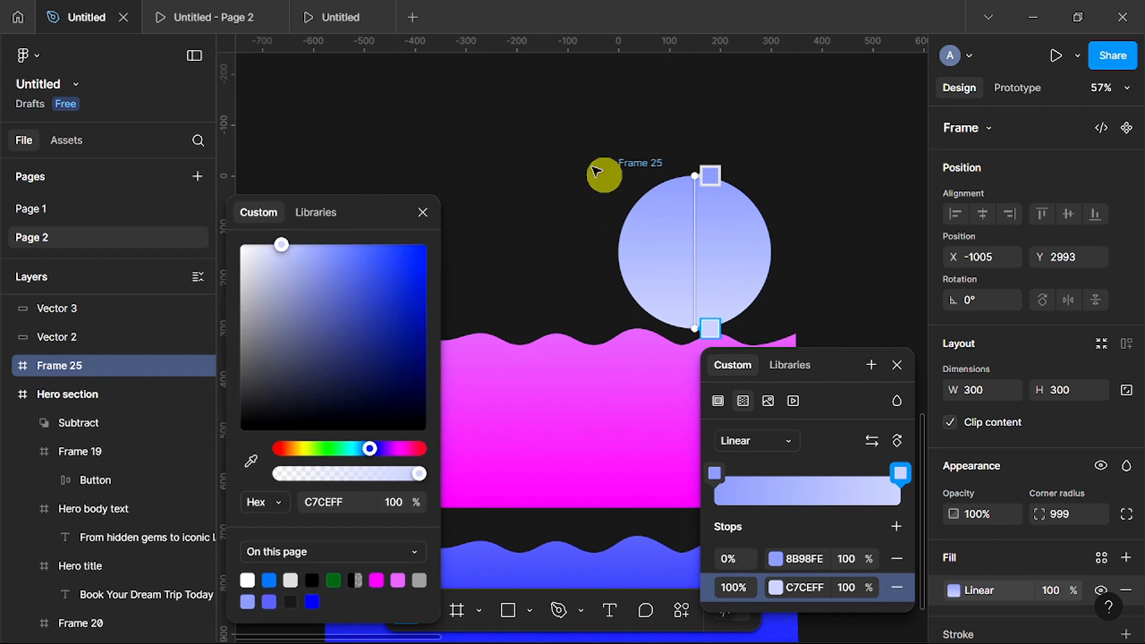
left_click(422, 213)
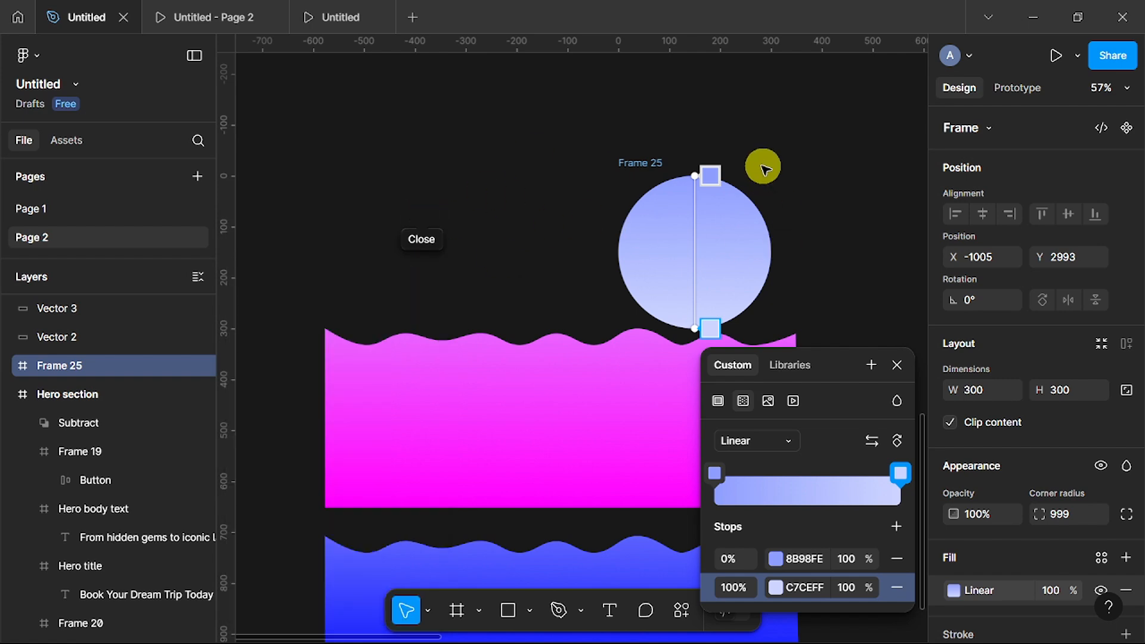
left_click(897, 365)
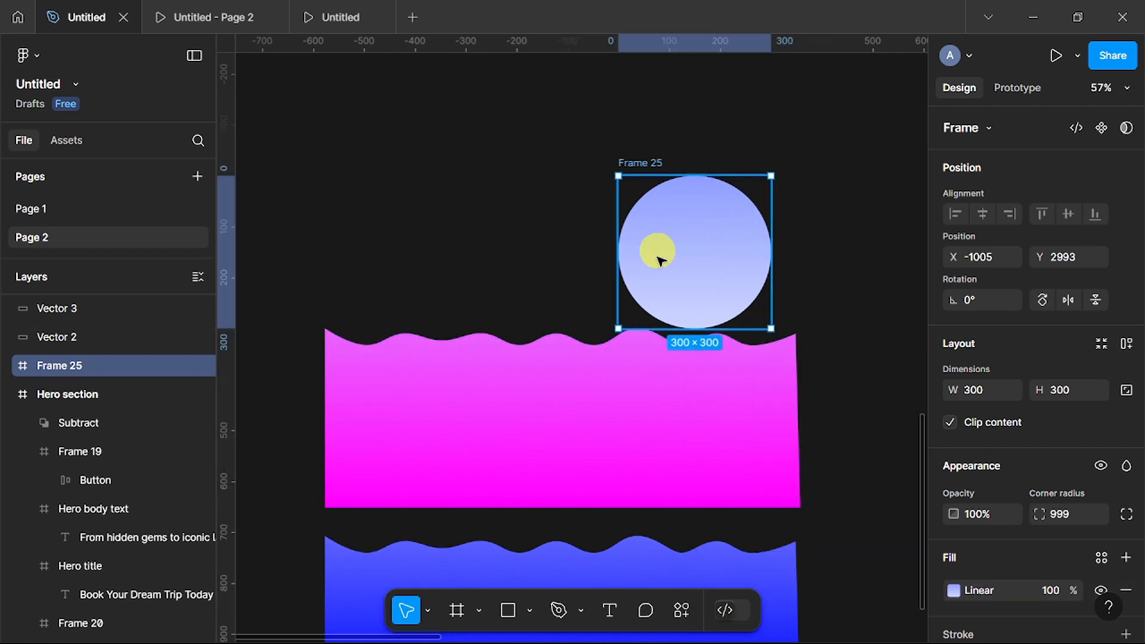
Move the blue wave up over the right part of the pink wave, to X -1033, Y 3293, aligning their top edges.
scroll(696, 452, "down", 2)
scroll(696, 456, "down", 3)
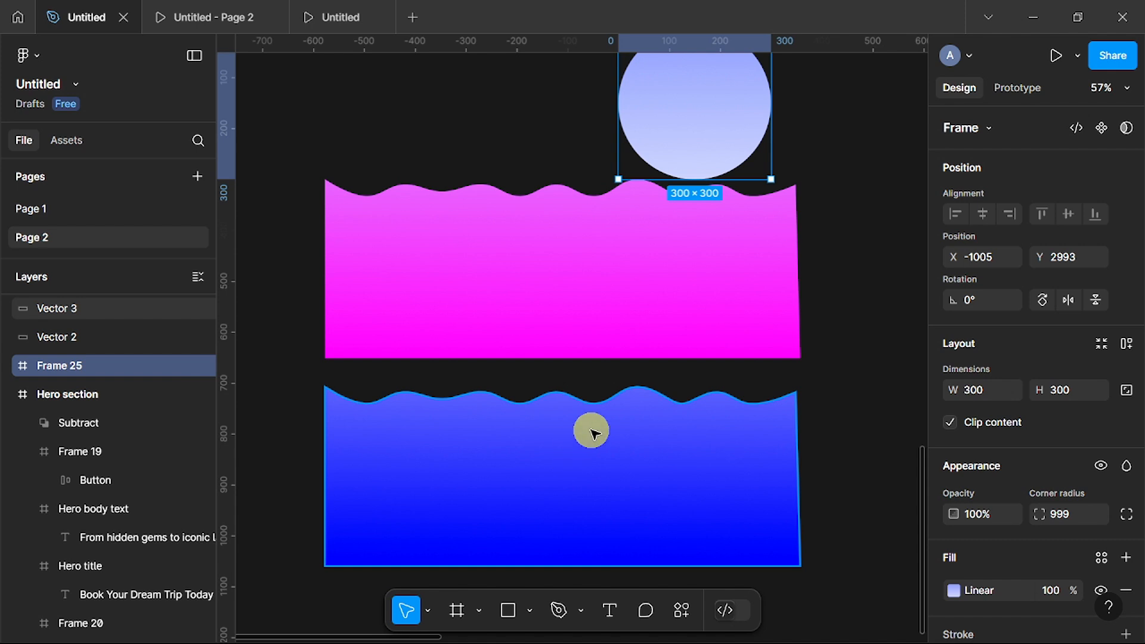
scroll(590, 429, "up", 2)
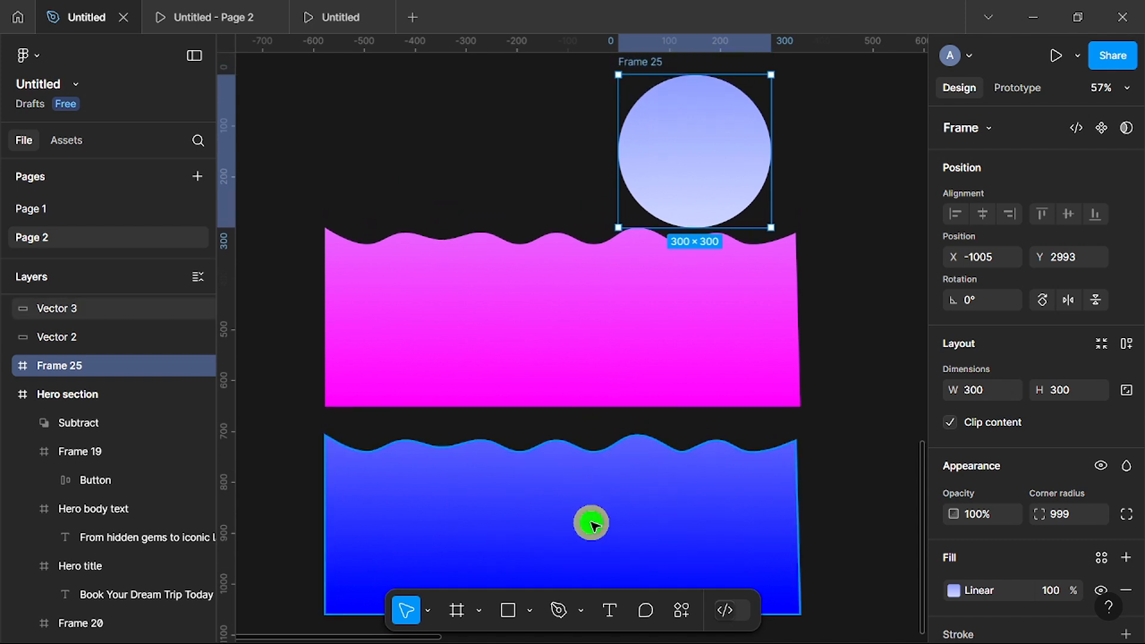
left_click_drag(591, 524, 707, 344)
scroll(456, 344, "left", 5)
scroll(456, 344, "right", 2)
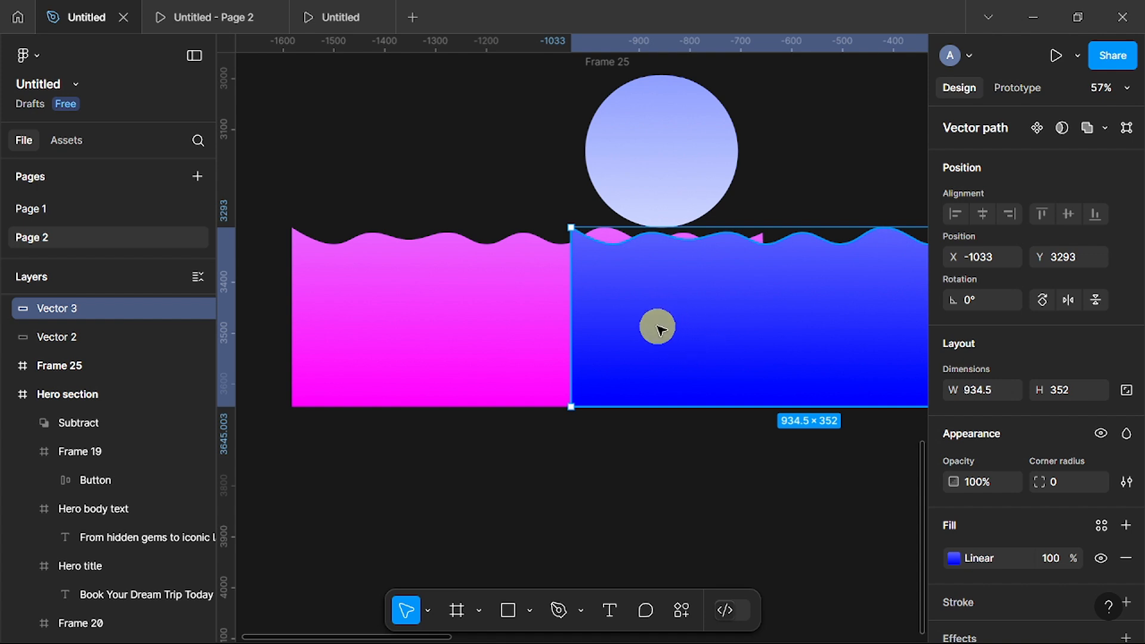
Move the circular frame up to Y 2888, clear of the waves, and turn it into a component.
scroll(658, 325, "up", 3)
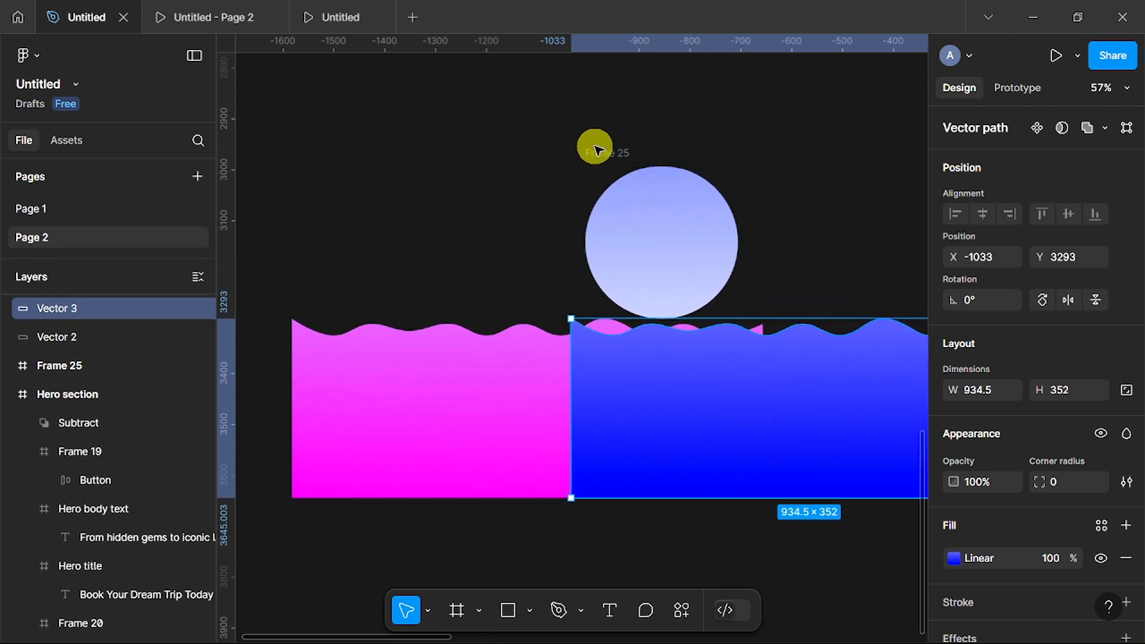
left_click_drag(598, 146, 603, 97)
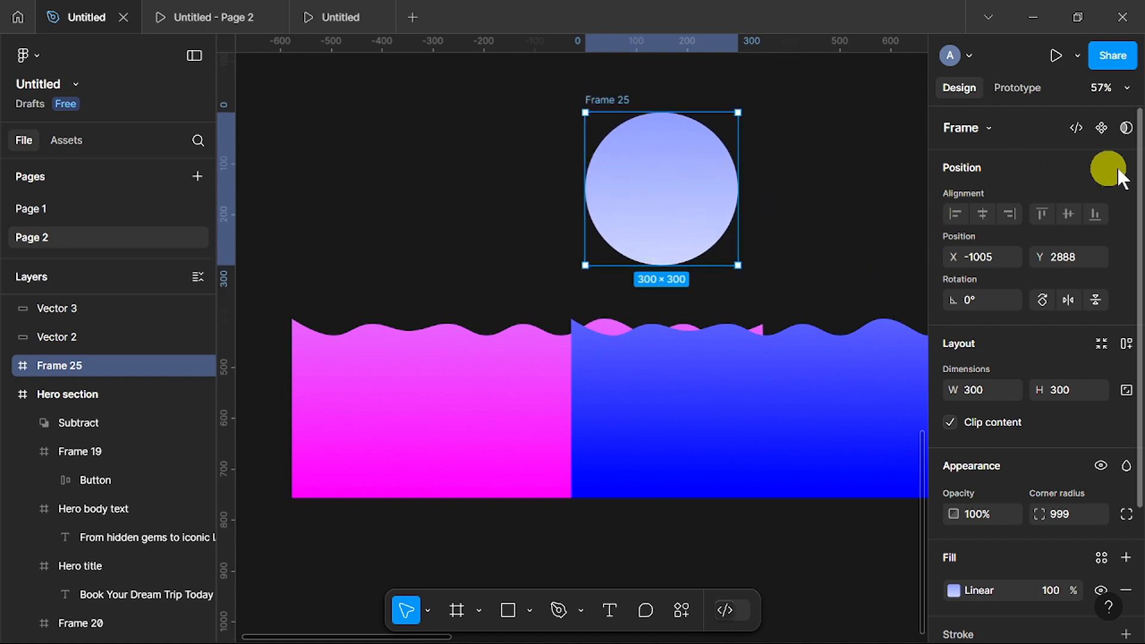
left_click(1103, 130)
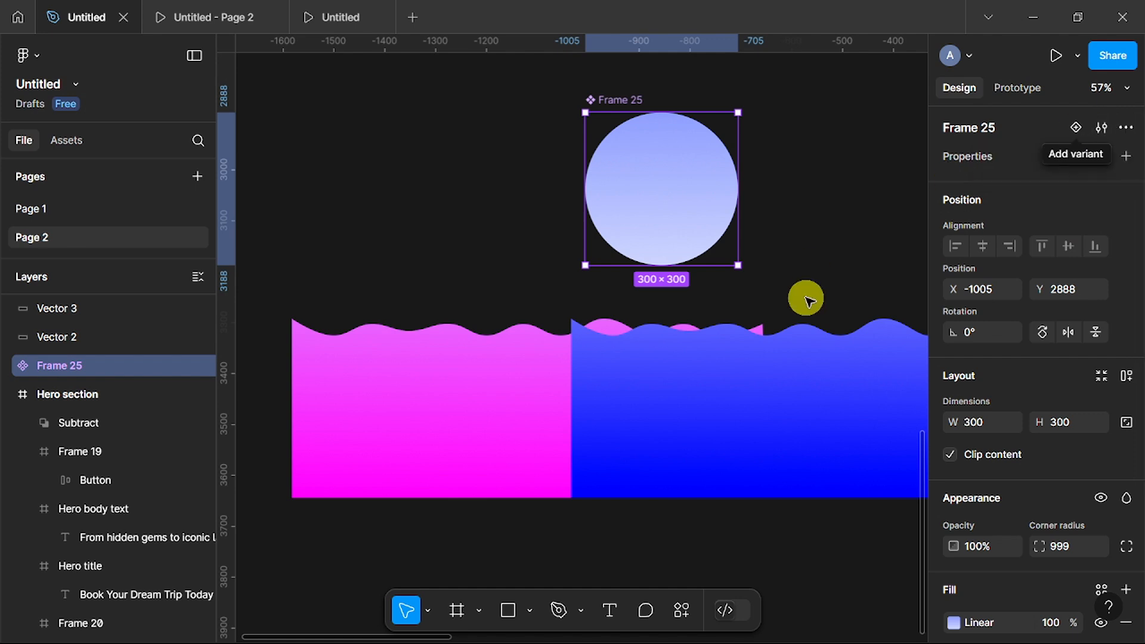
Select both the pink and blue waves and move them together into the circular component, at Y -26.
scroll(626, 371, "down", 1)
scroll(623, 371, "down", 3)
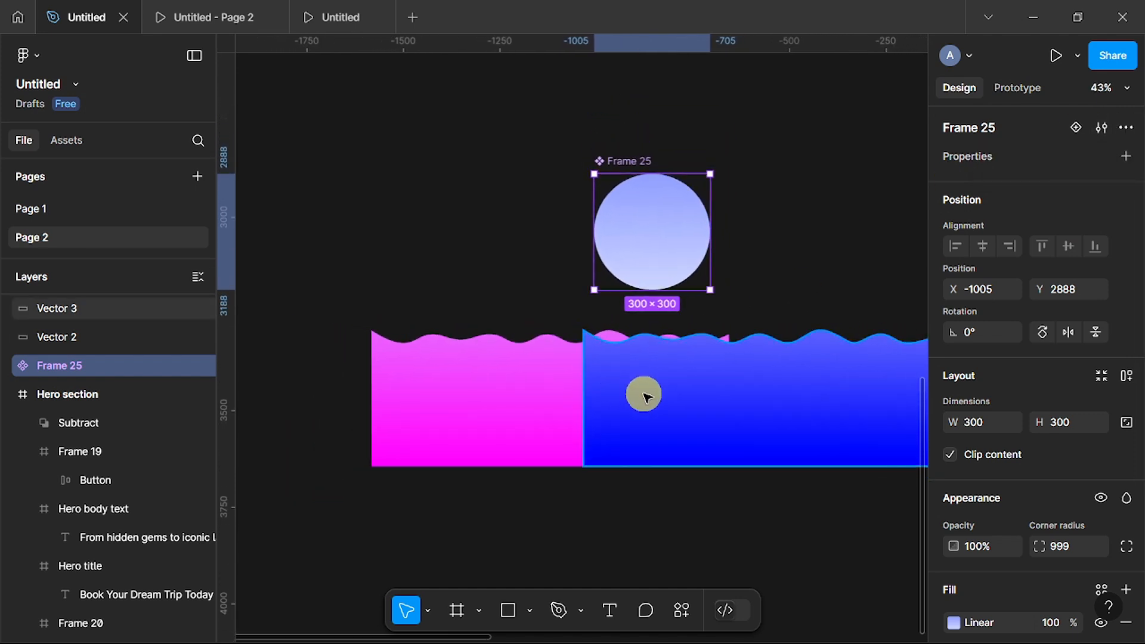
scroll(654, 403, "down", 2)
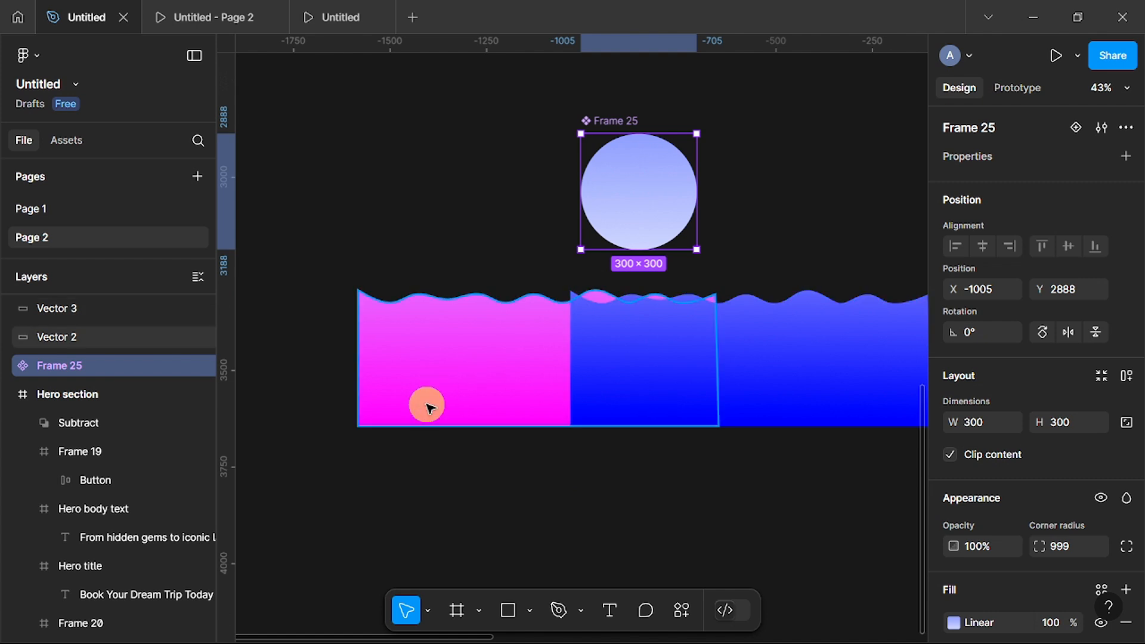
scroll(428, 404, "down", 2)
scroll(428, 406, "right", 2)
scroll(428, 406, "down", 1)
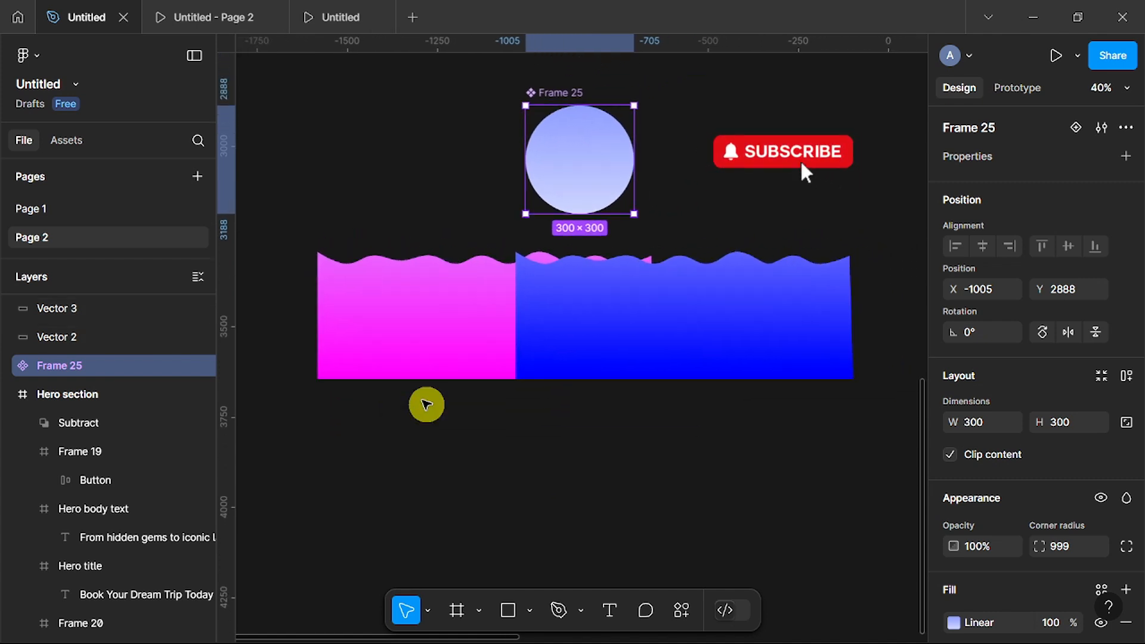
left_click(288, 229)
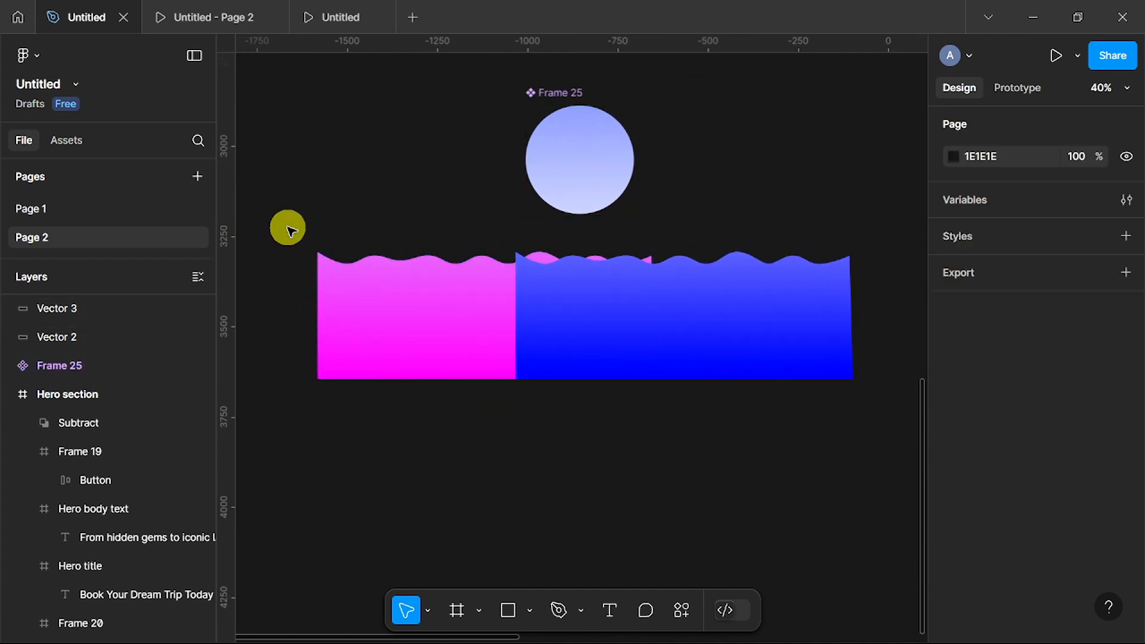
left_click_drag(288, 229, 859, 438)
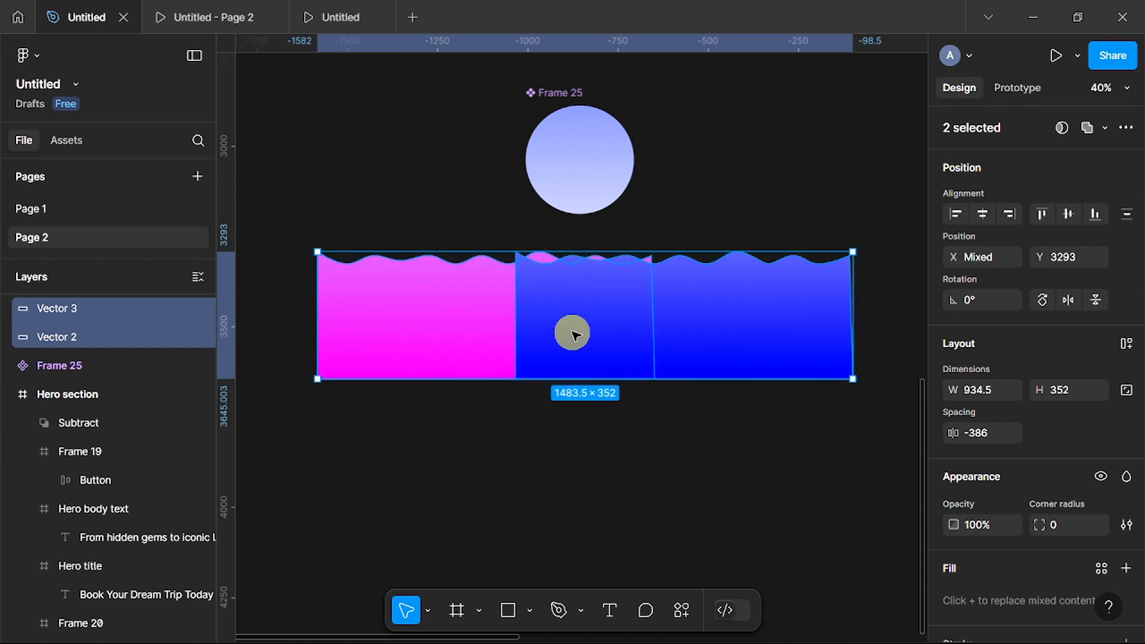
left_click_drag(589, 334, 562, 178)
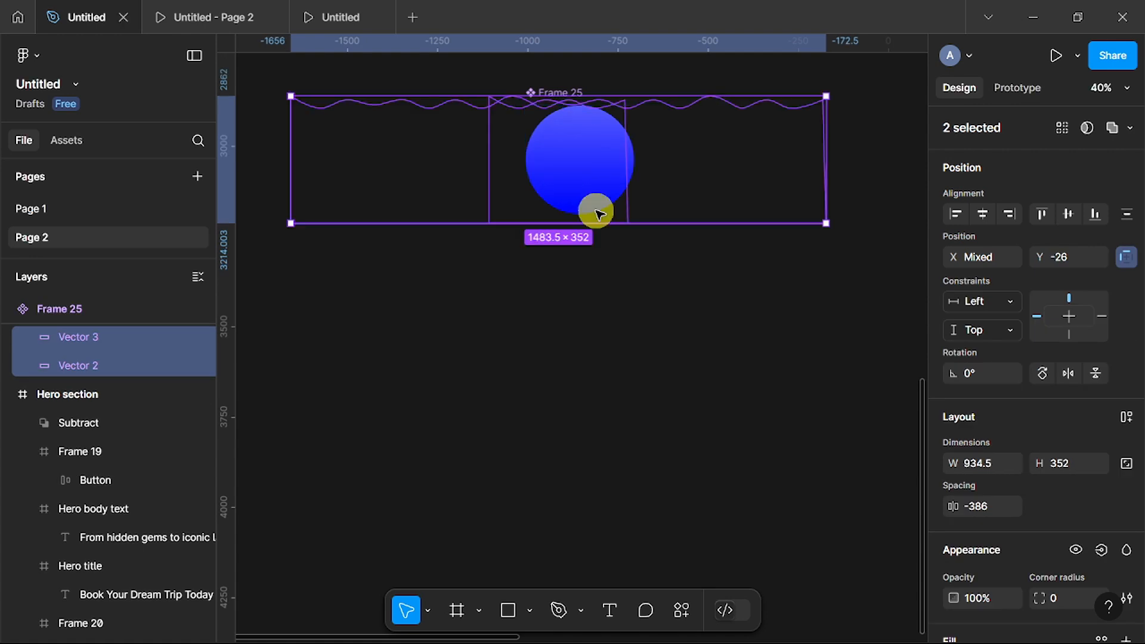
Move both selected waves down inside the circular component to Y 290, shifting them about 89 px to the right.
key("Down")
key("Down")
key("Down")
key("Down")
key("Down")
key("Down")
key("Down")
key("Down")
key("Down")
key("Down")
key("Down")
key("Down")
key("Down")
key("Down")
key("Down")
key("Down")
key("Down")
key("Down")
key("Down")
key("Down")
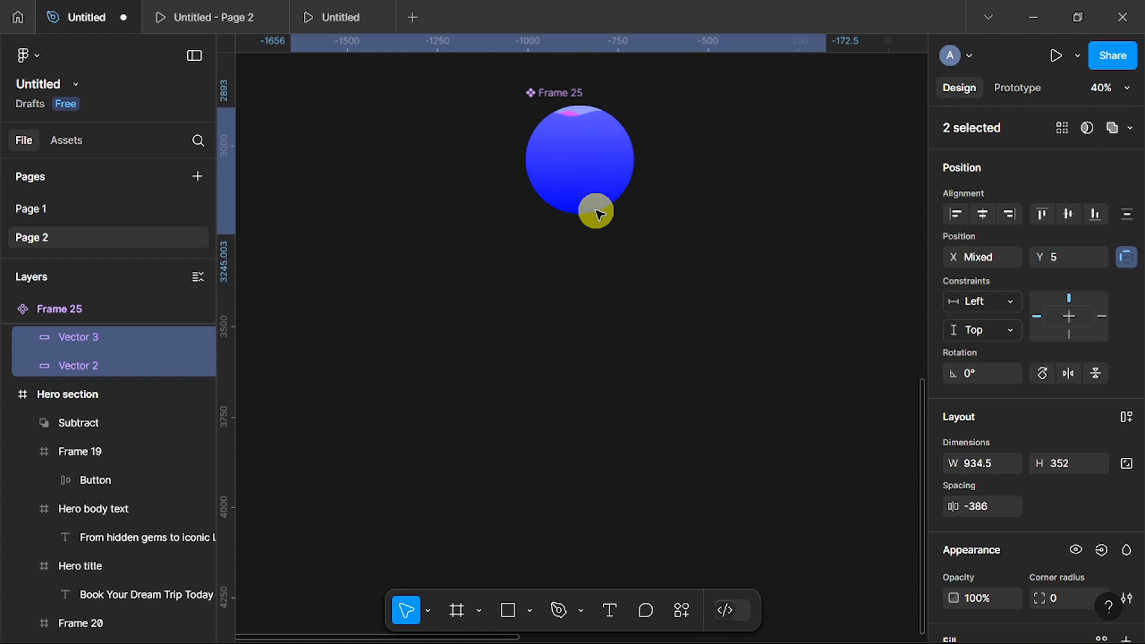
key("Down")
key("Down")
key("Down")
key("Down")
key("Down")
key("Down")
key("Down")
key("Down")
key("Down")
key("Down")
key("Down")
key("Down")
key("Down")
key("Down")
key("Down")
key("Down")
key("Down")
key("Down")
key("Down")
key("Down")
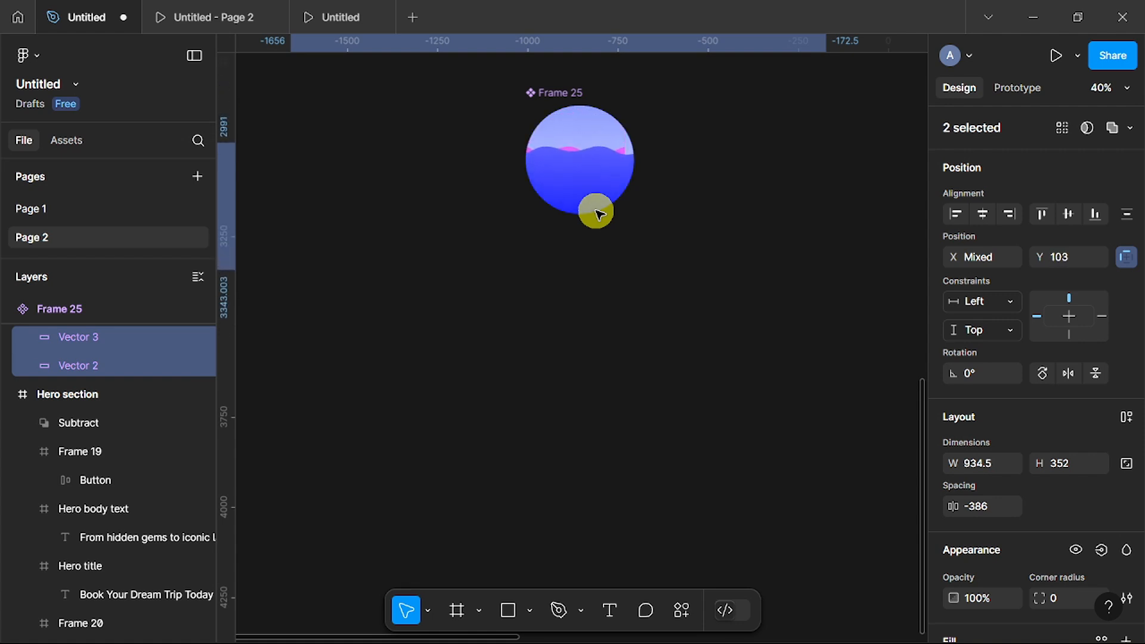
key("Down")
key("Down")
key("Down")
key("Down")
key("Down")
key("Down")
key("Down")
key("Down")
key("Down")
key("Down")
key("Down")
key("Down")
key("Down")
key("Down")
key("Down")
key("Down")
key("Down")
key("Down")
key("Down")
key("Down")
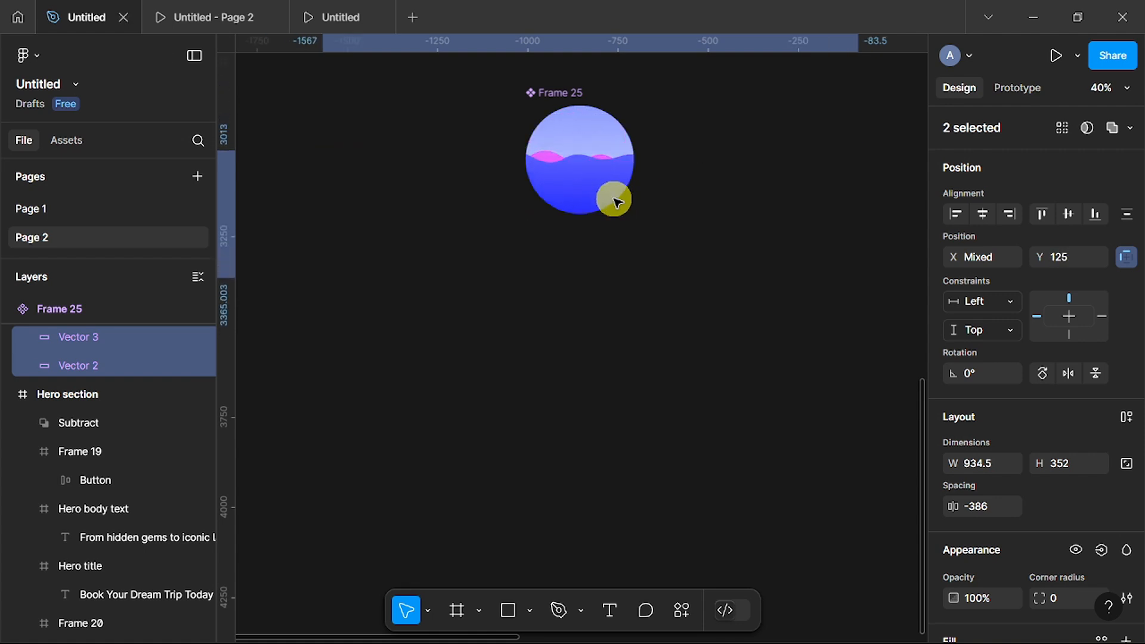
key("Down")
key("Down")
key("Down")
key("Down")
key("Down")
key("Down")
key("Down")
key("Down")
key("Down")
key("Down")
key("Down")
key("Down")
key("Down")
key("Down")
key("Down")
key("Down")
key("Down")
key("Down")
key("Down")
key("Down")
key("shift+Down")
key("shift+Down")
key("shift+Down")
key("shift+Down")
key("shift+Down")
key("shift+Down")
key("shift+Down")
key("shift+Down")
key("shift+Down")
key("shift+Down")
key("shift+Down")
key("shift+Down")
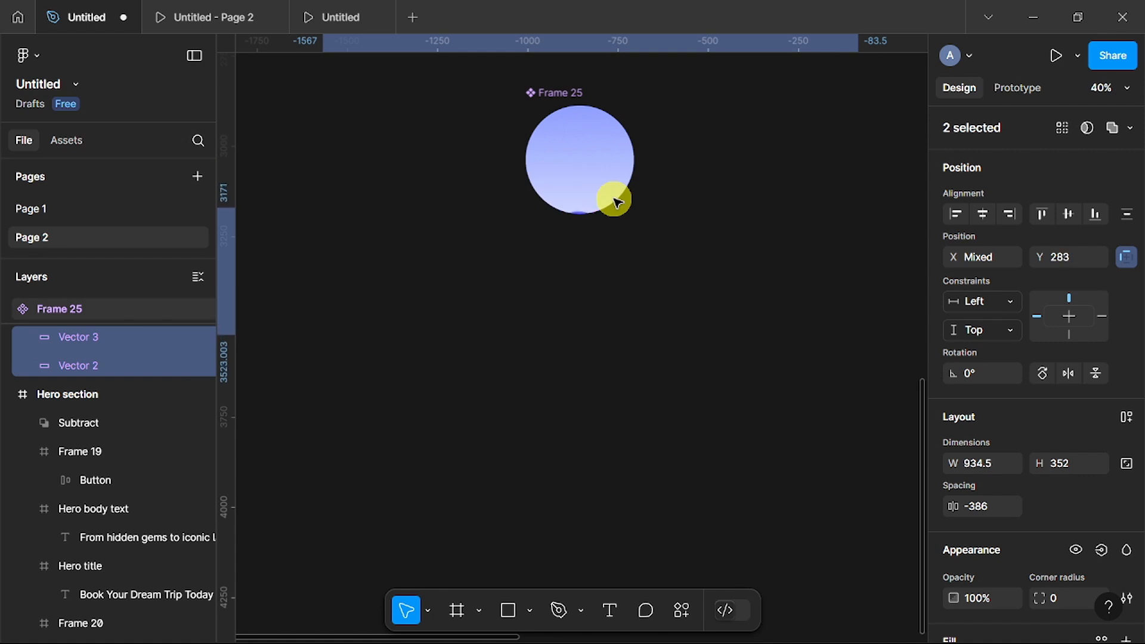
key("Down")
key("Down")
key("Down")
key("Down")
key("Down")
key("Down")
key("Down")
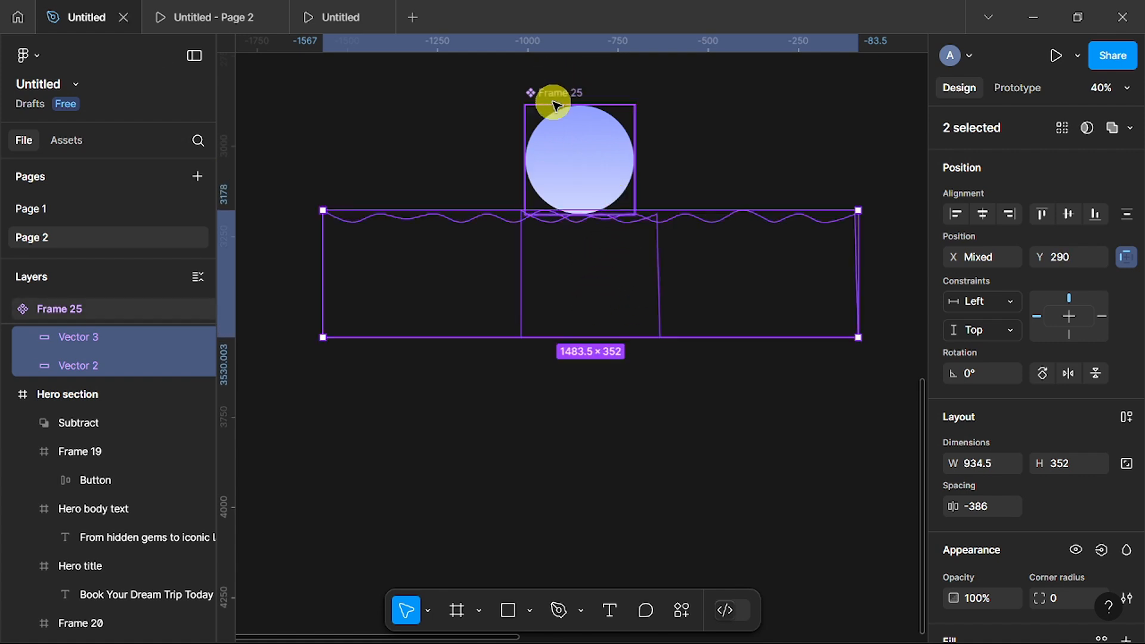
Select the circular component and add a second variant to it.
left_click(558, 92)
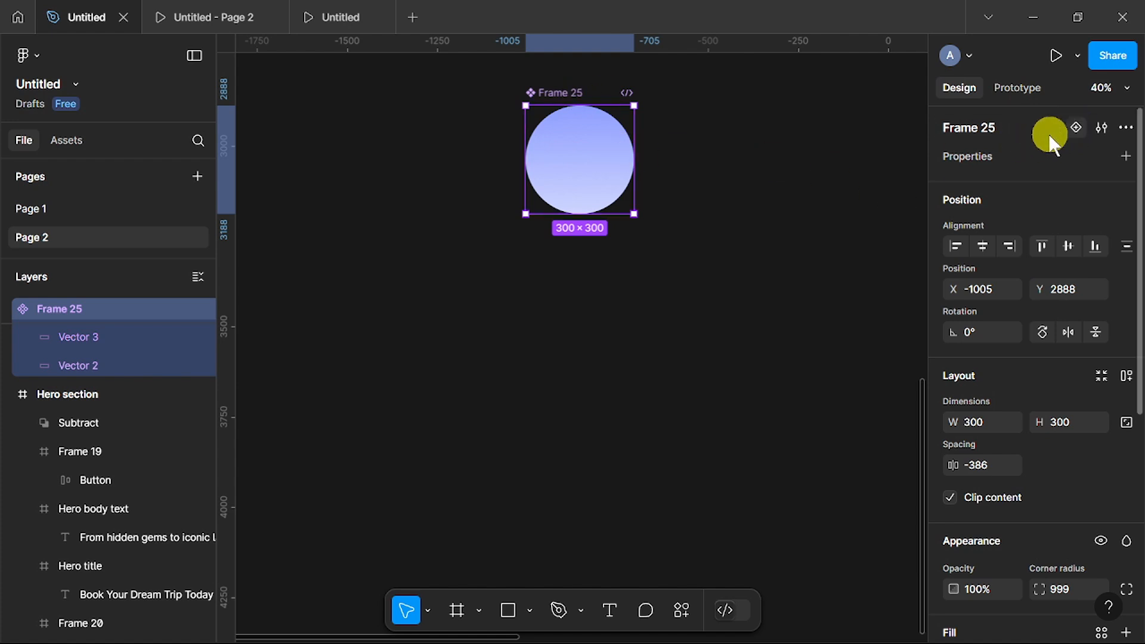
left_click(1080, 134)
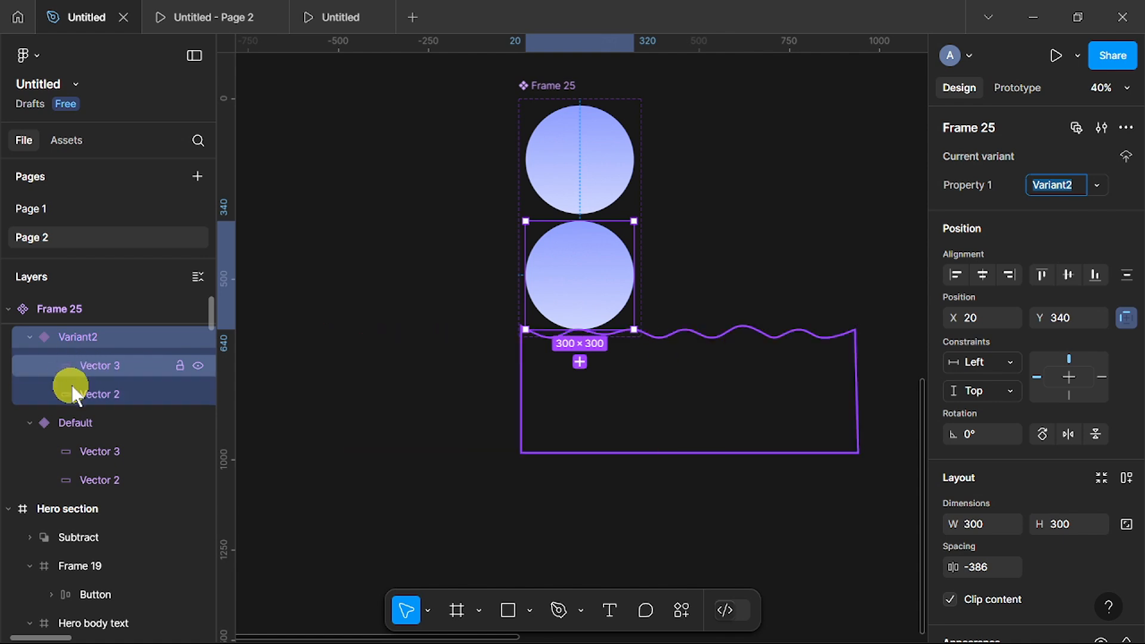
Select both waves, Vector 3 and Vector 2, in the second variant and raise them together to Y -21 so they fill the circle.
left_click(113, 366)
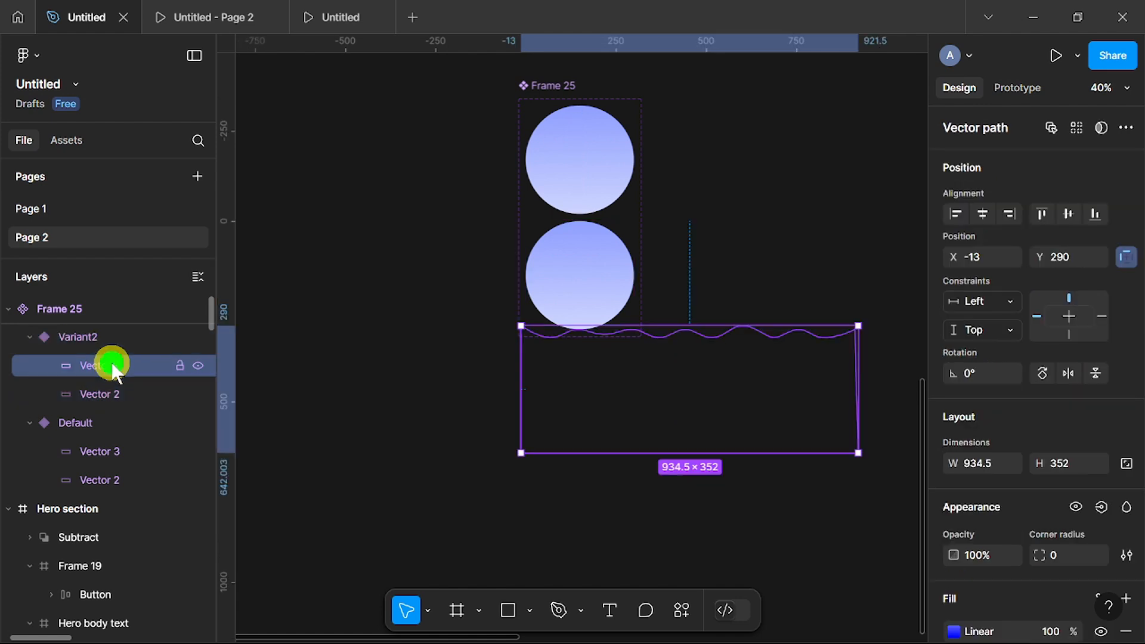
left_click(117, 393, "shift")
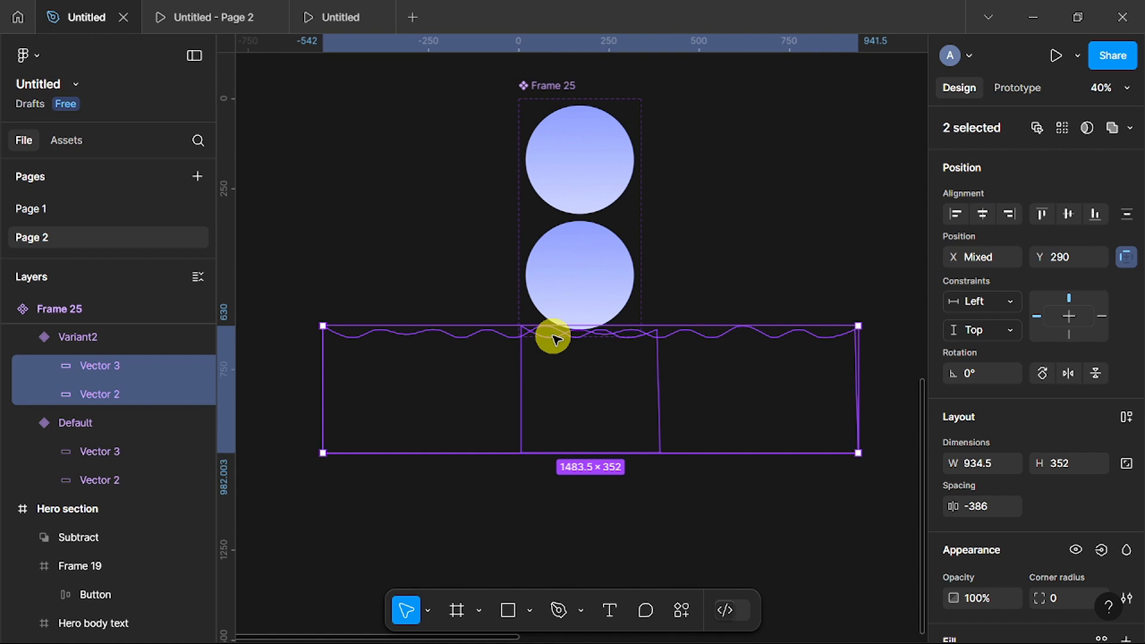
key("Up")
key("Up")
key("Up")
key("Up")
key("Up")
key("Up")
key("Up")
key("Up")
key("Up")
key("Up")
key("Up")
key("Up")
key("Up")
key("Up")
key("Up")
key("Up")
key("Up")
key("Up")
key("Up")
key("Up")
key("Up")
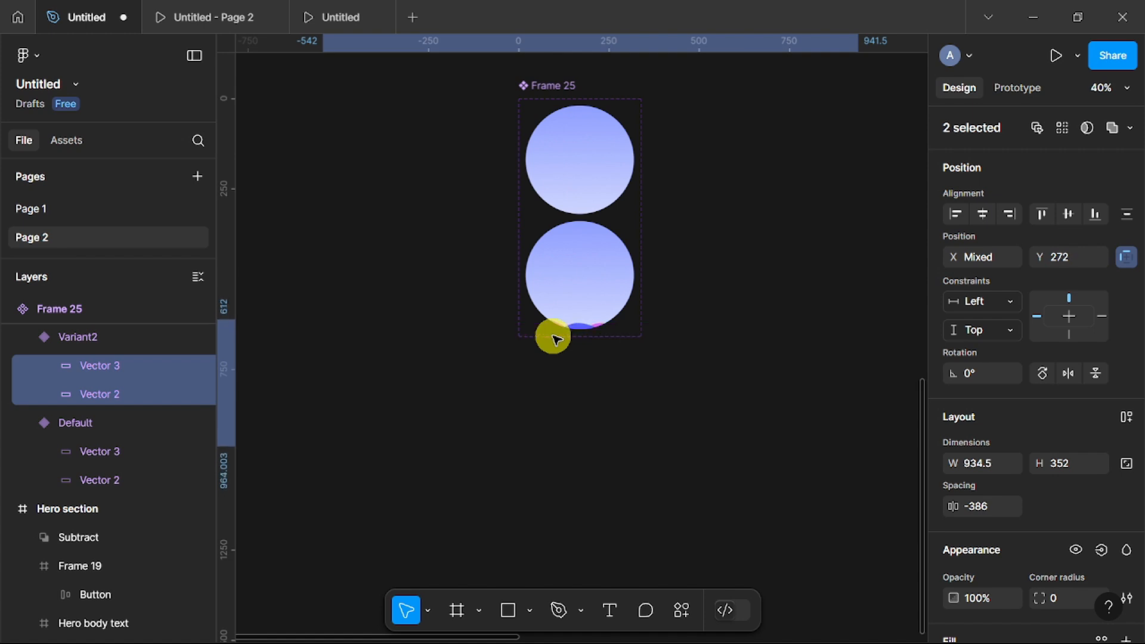
key("Up")
key("Up")
key("Up")
key("Up")
key("Up")
key("Up")
key("Up")
key("Up")
key("Up")
key("Up")
key("Up")
key("Up")
key("Up")
key("Up")
key("Up")
key("Up")
key("Up")
key("Up")
key("Up")
key("Up")
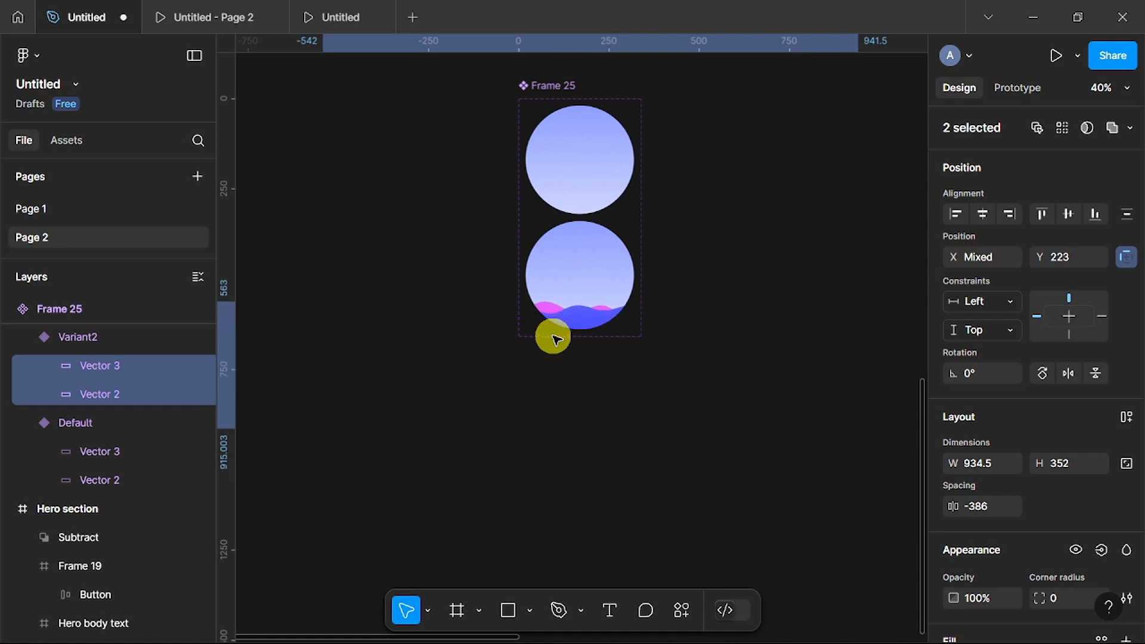
key("Up")
key("Up")
key("Up")
key("Up")
key("Up")
key("Up")
key("Up")
key("Up")
key("Up")
key("Up")
key("Up")
key("Up")
key("Up")
key("Up")
key("Up")
key("Up")
key("Up")
key("Up")
key("Up")
key("Up")
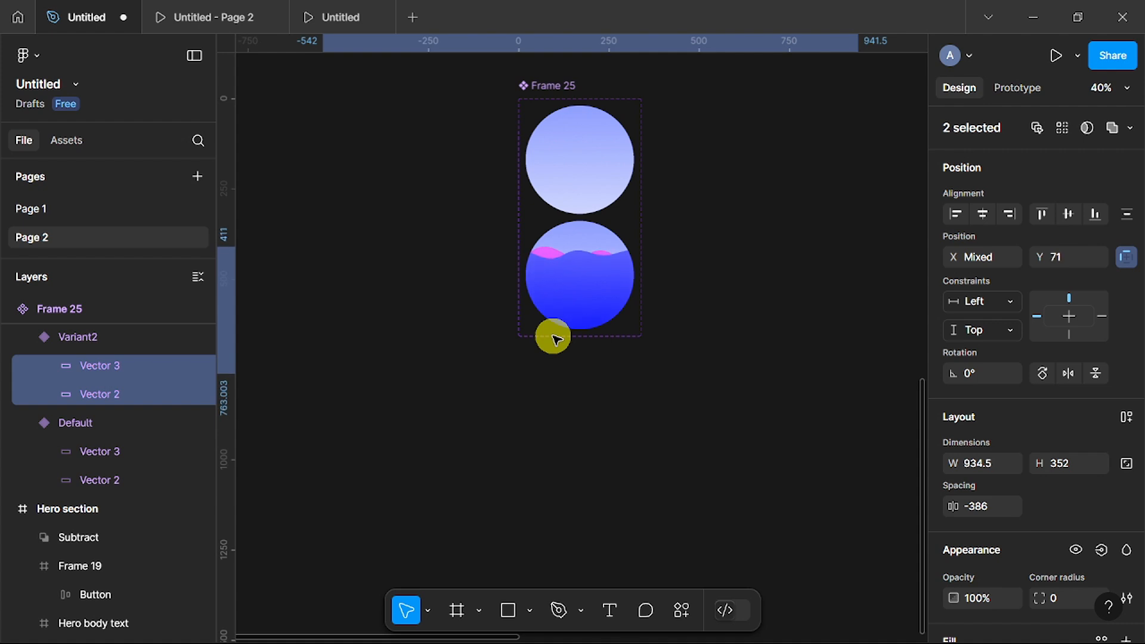
key("Up")
key("Up")
key("Up")
key("Up")
key("Up")
key("Up")
key("Up")
key("Up")
key("Up")
key("Up")
key("Up")
key("Up")
key("Up")
key("Up")
key("Up")
key("Up")
key("Up")
key("Up")
key("Up")
key("Up")
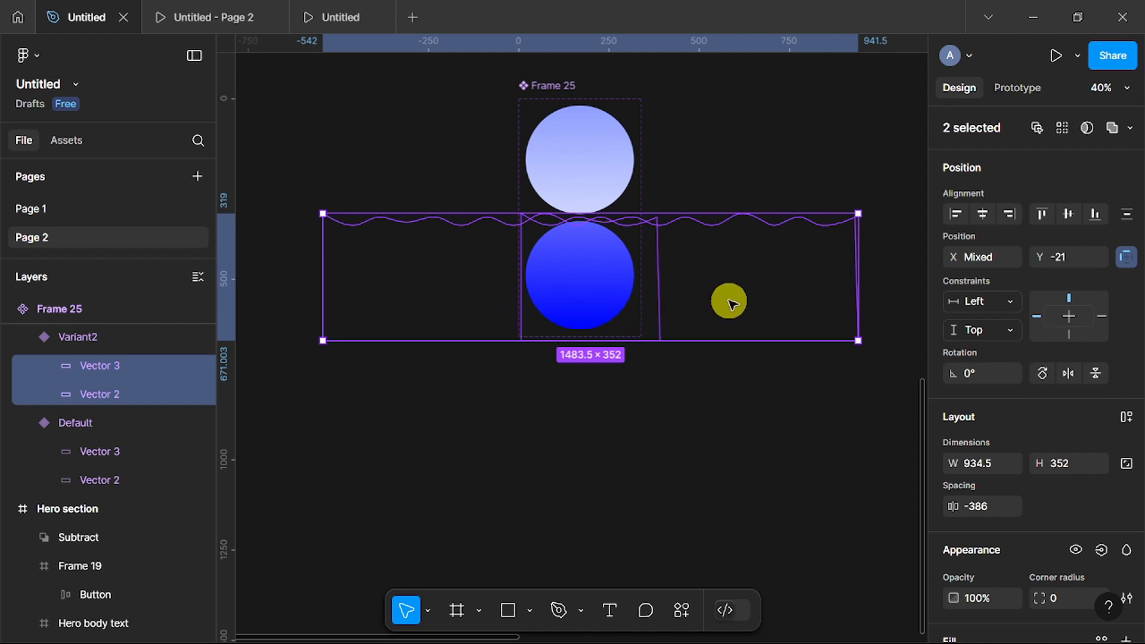
Shift the blue wave, Vector 3, in the second variant horizontally to the left until its X position is -562.
left_click(124, 364)
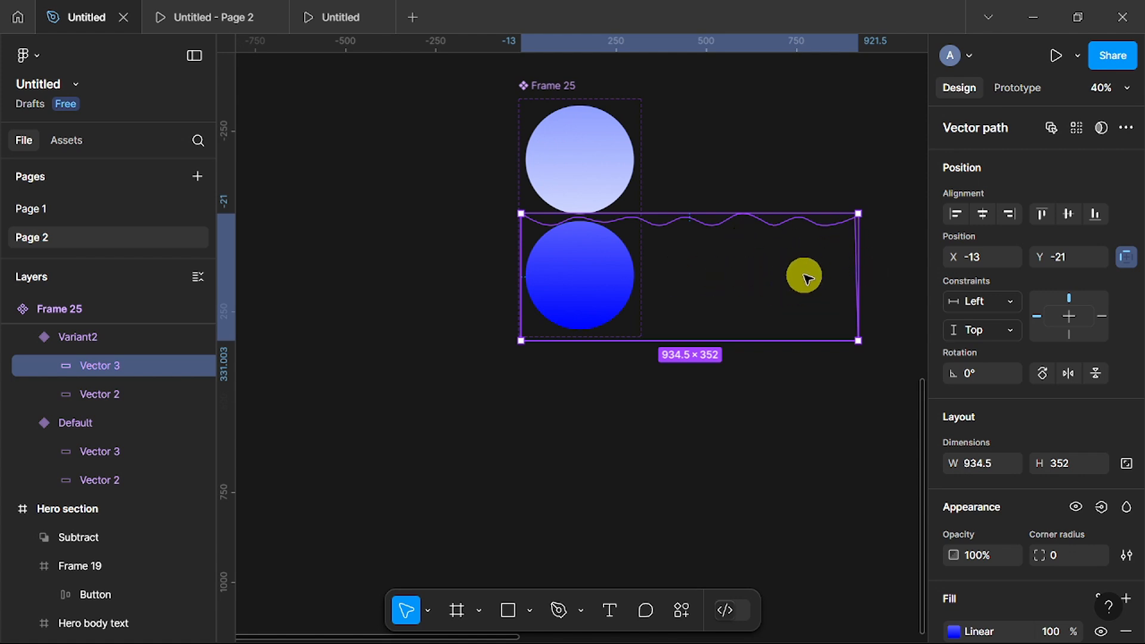
key("Left")
key("Left")
key("Left")
key("Left")
key("Left")
key("Left")
key("Left")
key("Left")
key("Left")
key("Left")
key("Left")
key("Left")
key("Left")
key("Left")
key("Left")
key("Left")
key("Left")
key("Left")
key("Left")
key("Left")
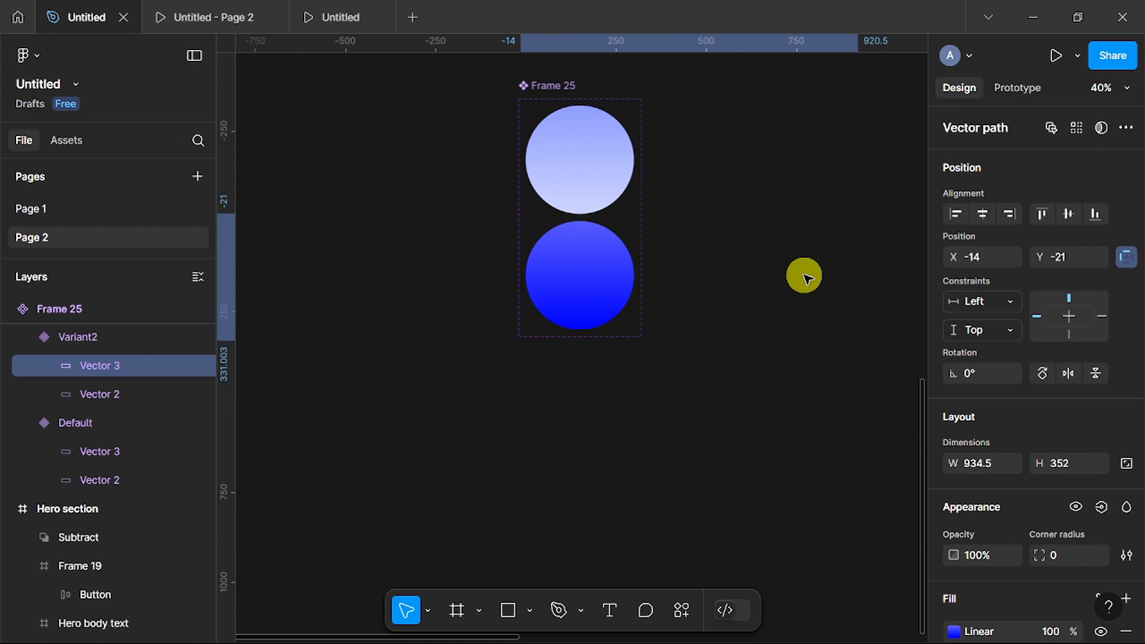
key("Left")
key("Left")
key("Left")
key("Left")
key("Left")
key("Left")
key("Left")
key("Left")
key("Left")
key("Left")
key("Left")
key("Left")
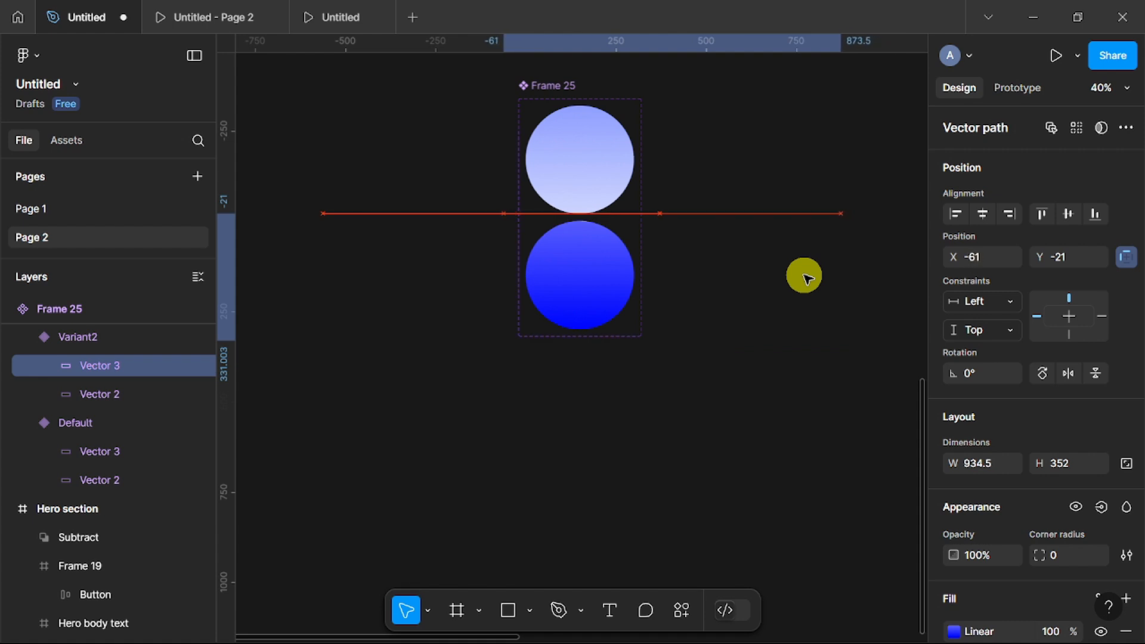
key("Left")
key("Left")
key("Left")
key("Left")
key("Left")
key("Left")
key("Left")
key("Left")
key("Left")
key("Left")
key("Left")
key("Left")
key("Left")
key("Left")
key("Left")
key("Left")
key("Left")
key("Left")
key("Left")
key("Left")
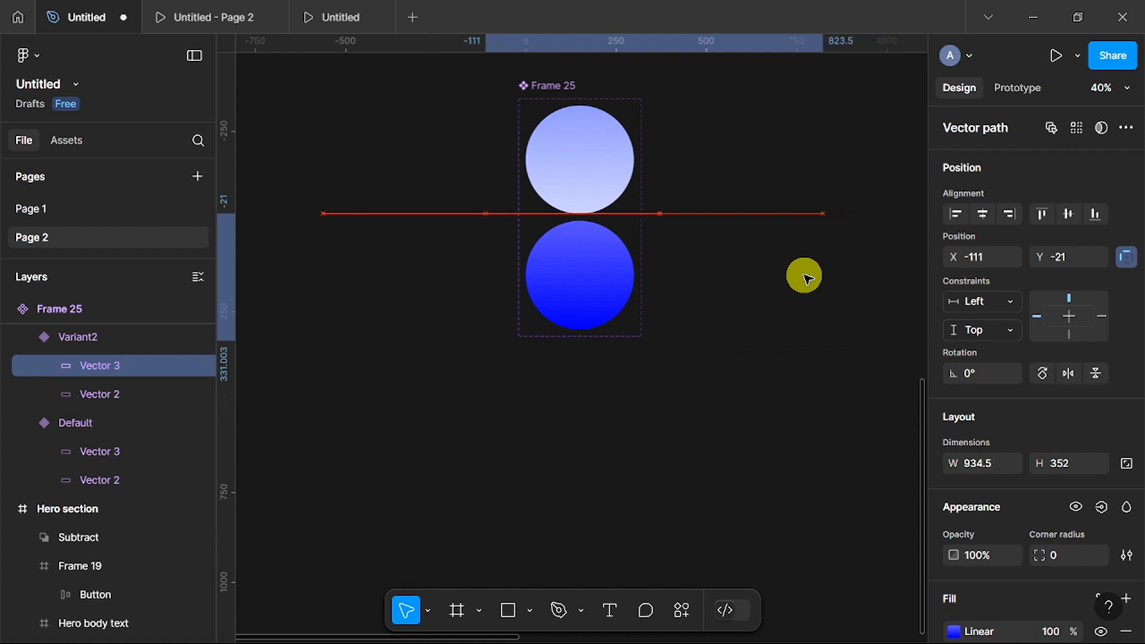
key("Left")
key("Left")
key("Left")
key("Left")
key("Left")
key("Left")
key("Left")
key("Left")
key("Left")
key("Left")
key("Left")
key("Left")
key("Left")
key("Left")
key("Left")
key("Left")
key("Left")
key("Left")
key("Left")
key("Left")
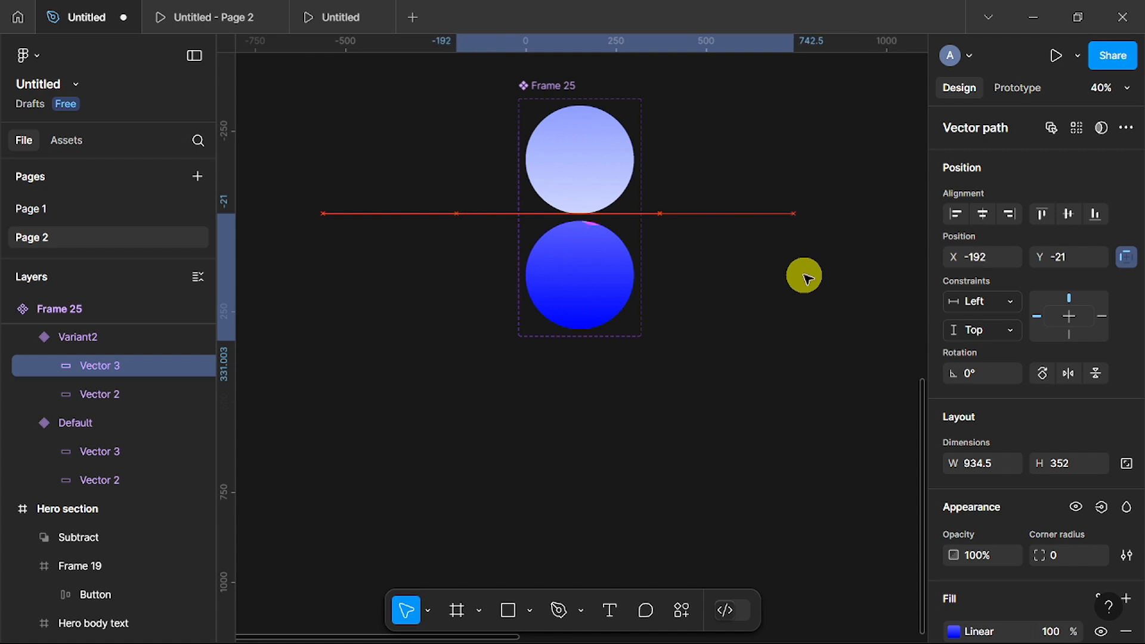
key("Left")
key("Left")
key("Left")
key("Left")
key("Left")
key("Left")
key("Left")
key("Left")
key("Left")
key("Left")
key("Left")
key("Left")
key("Left")
key("Left")
key("Left")
key("Left")
key("Left")
key("Left")
key("Left")
key("Left")
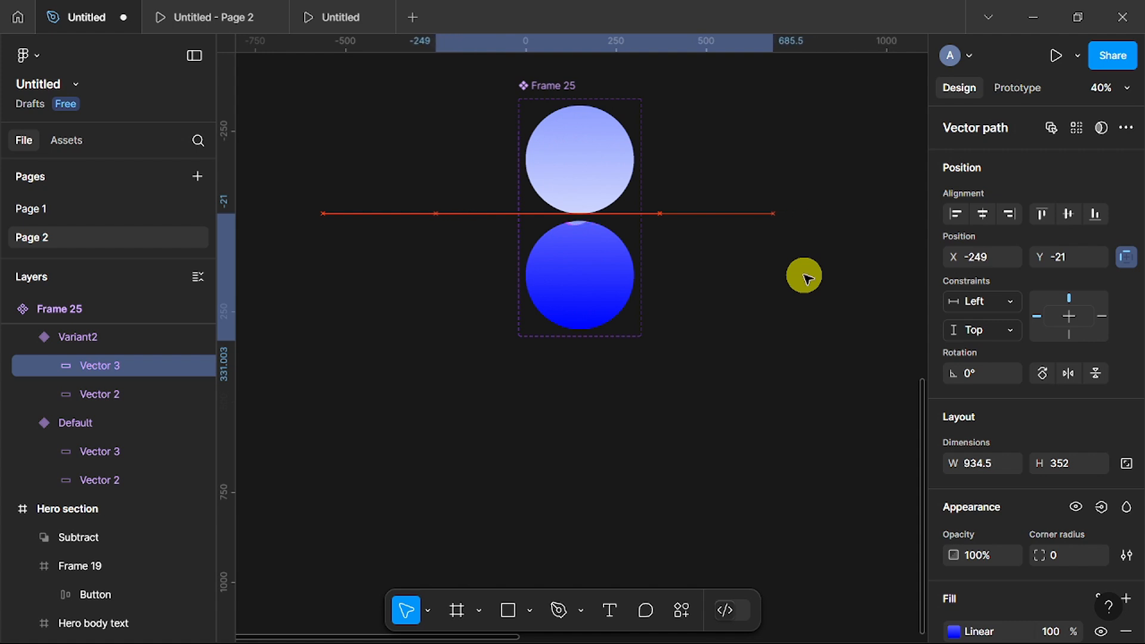
key("Left")
key("Left")
key("Left")
key("Left")
key("Left")
key("Left")
key("Left")
key("Left")
key("Left")
key("Left")
key("Left")
key("Left")
key("Left")
key("Left")
key("Left")
key("Left")
key("Left")
key("Left")
key("Left")
key("Left")
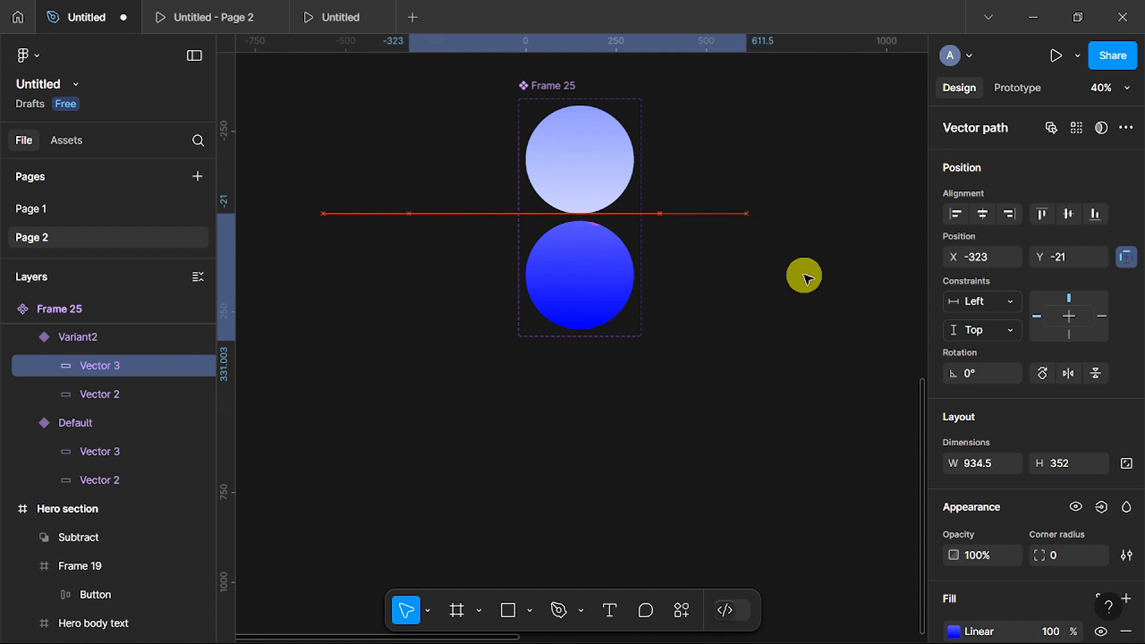
key("Left")
key("Left")
key("Left")
key("Left")
key("Left")
key("Left")
key("Left")
key("Left")
key("Left")
key("Left")
key("Left")
key("Left")
key("Left")
key("Left")
key("Left")
key("Left")
key("Left")
key("Left")
key("Left")
key("Left")
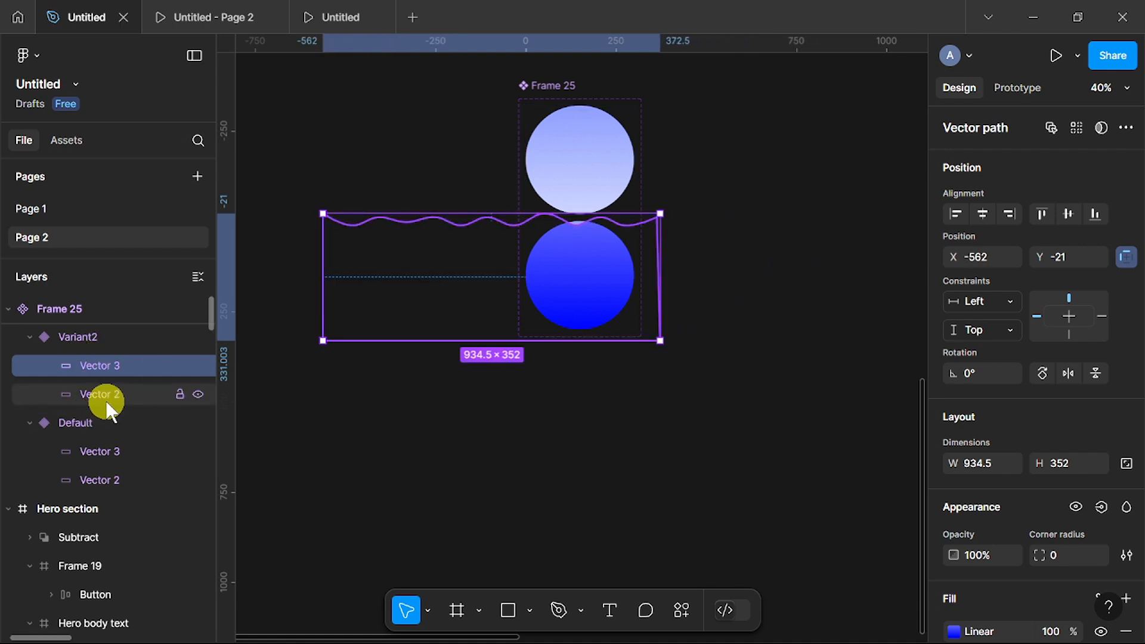
Shift the pink wave, Vector 2, in the second variant right to X -75 and raise it slightly to Y -23.
left_click(106, 396)
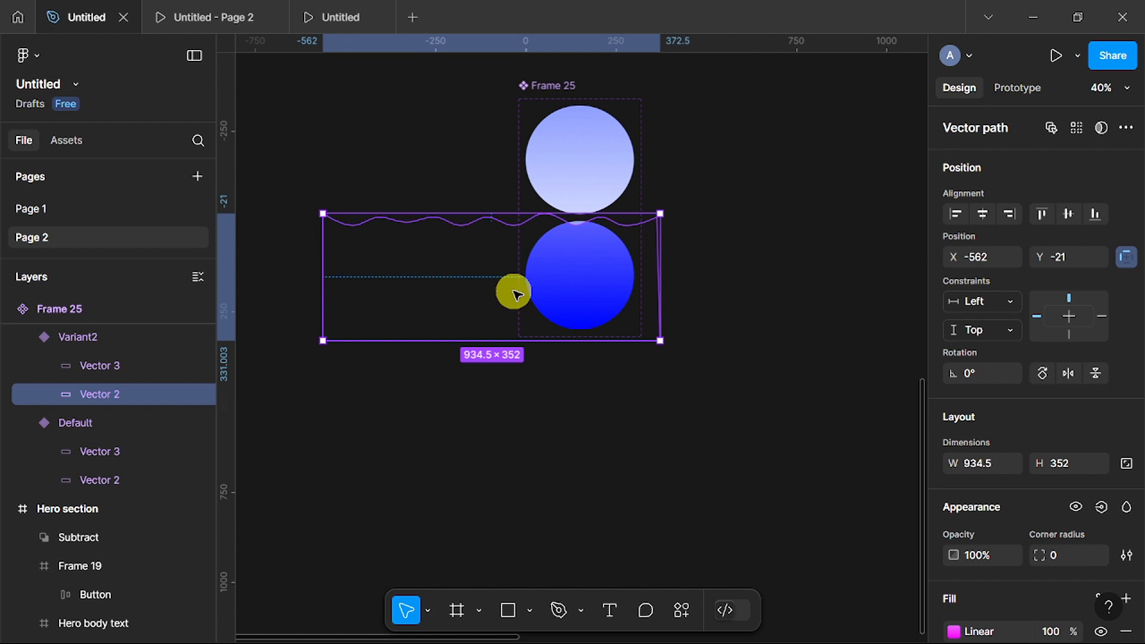
key("Right")
key("Right")
key("Right")
key("Right")
key("Right")
key("Right")
key("Right")
key("Right")
key("Right")
key("Right")
key("Right")
key("Right")
key("Right")
key("Right")
key("Right")
key("Right")
key("Right")
key("Right")
key("Right")
key("Right")
key("Right")
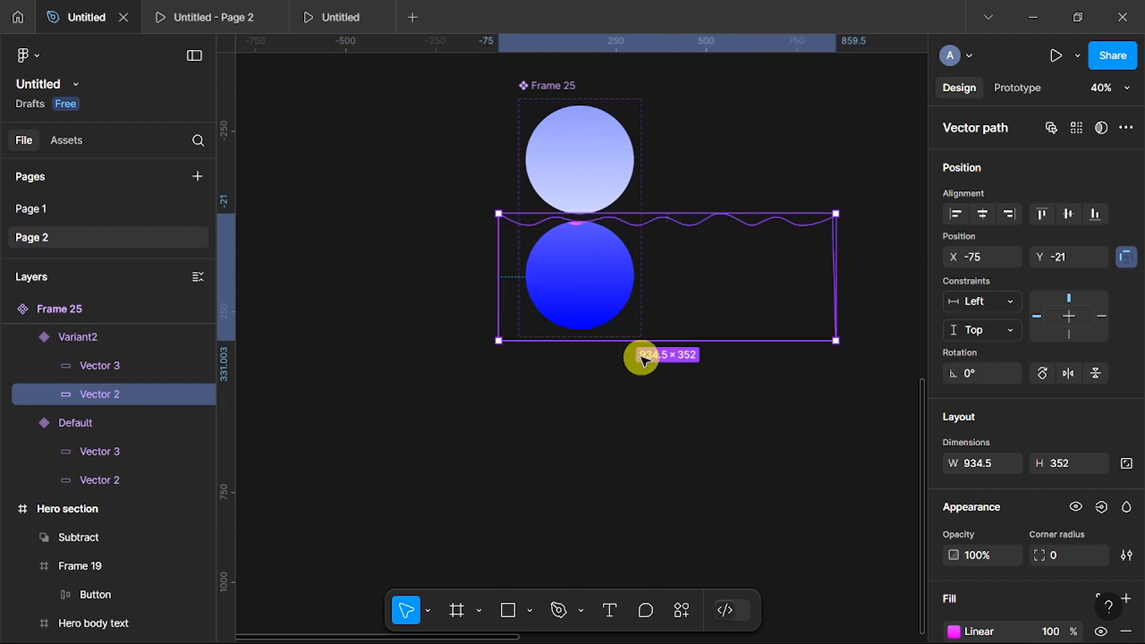
key("Up")
key("Up")
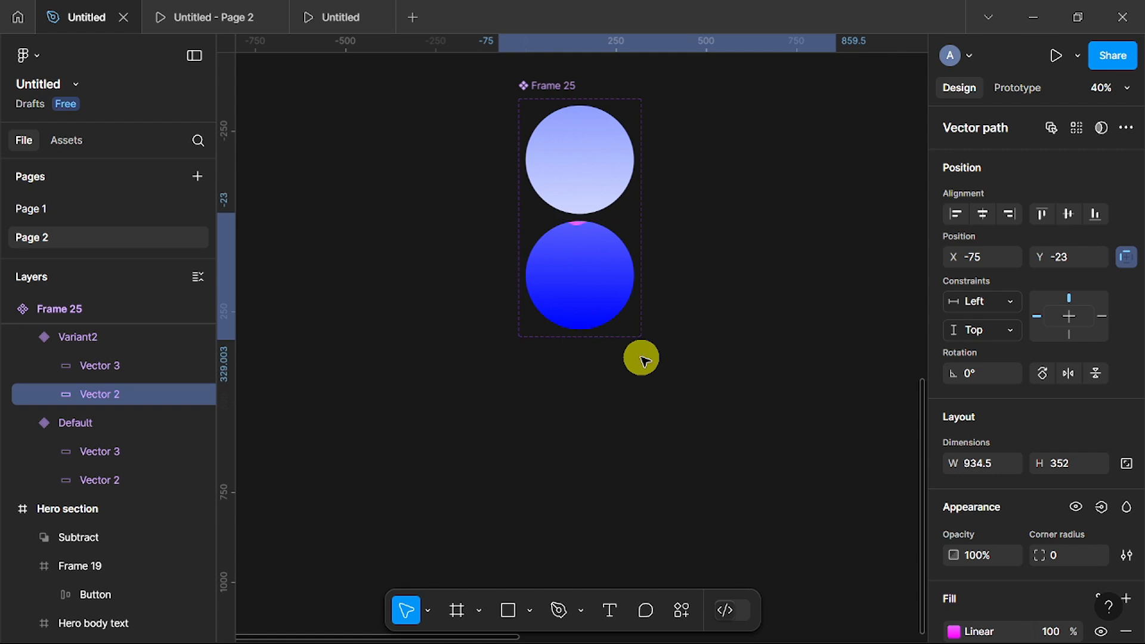
Nudge the blue wave, Vector 3, upward in the second variant and raise the pink wave, Vector 2, to Y -32.
left_click(105, 369)
key("Up")
key("Up")
key("Up")
key("Up")
key("Up")
key("Up")
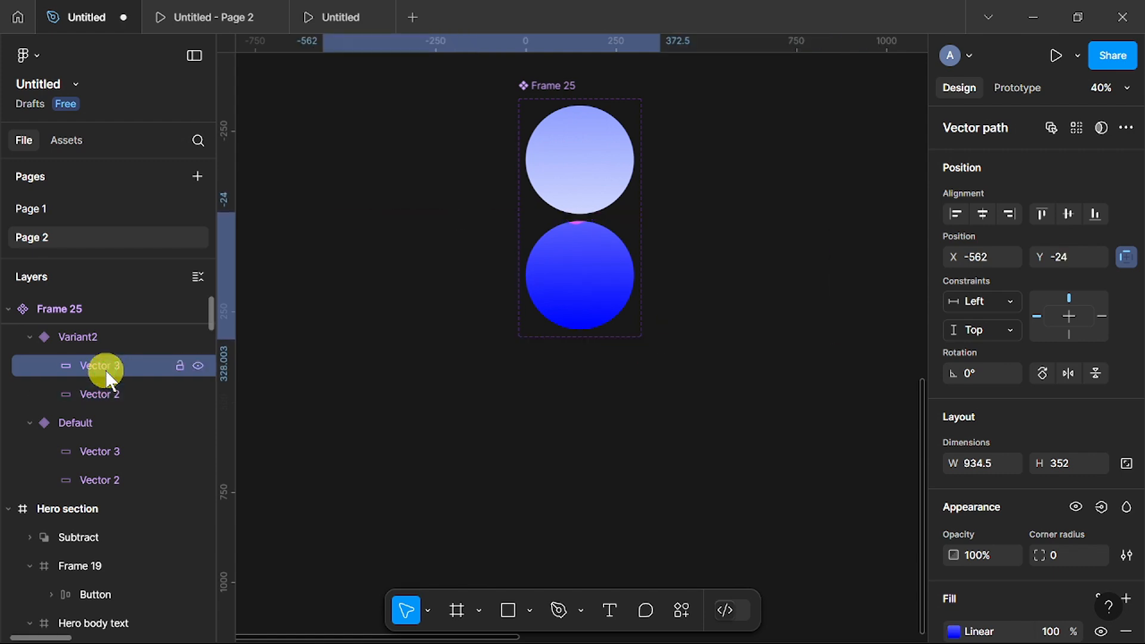
left_click(100, 394)
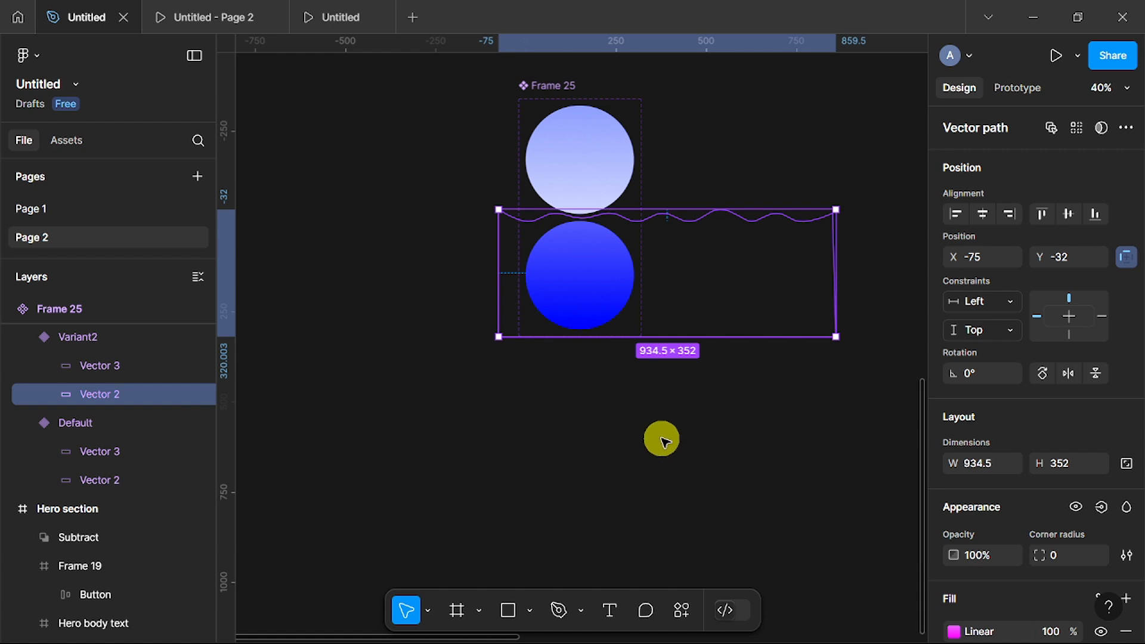
left_click(713, 132)
Create a prototype connection from the Default variant to Variant2 in the circular component.
scroll(692, 227, "right", 5)
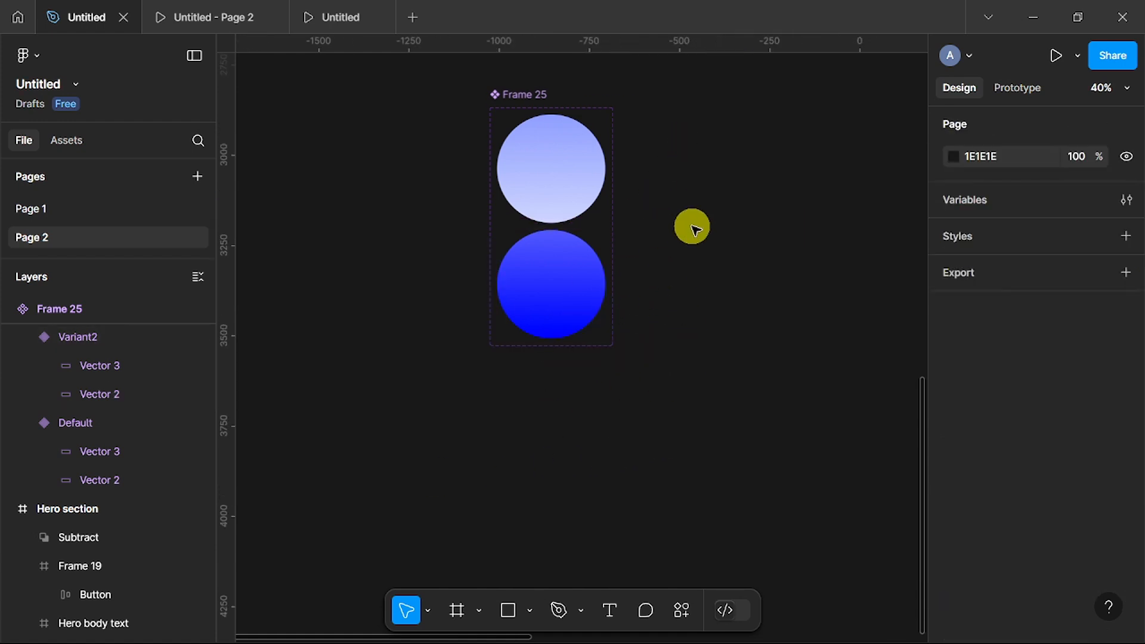
scroll(692, 226, "up", 2)
scroll(692, 226, "right", 2)
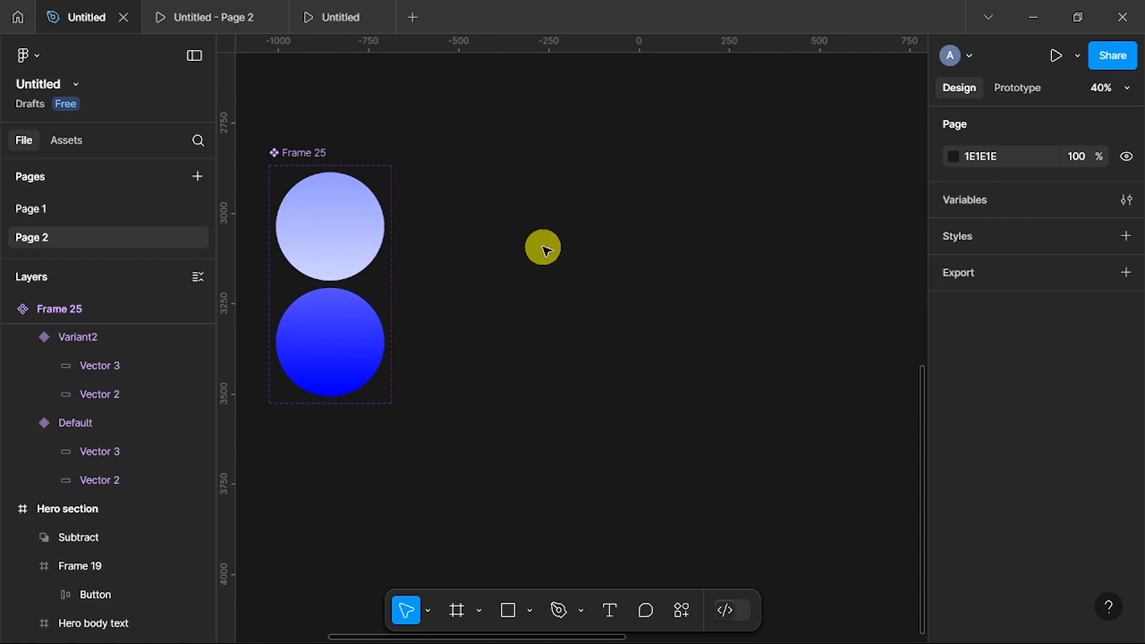
scroll(542, 248, "left", 5)
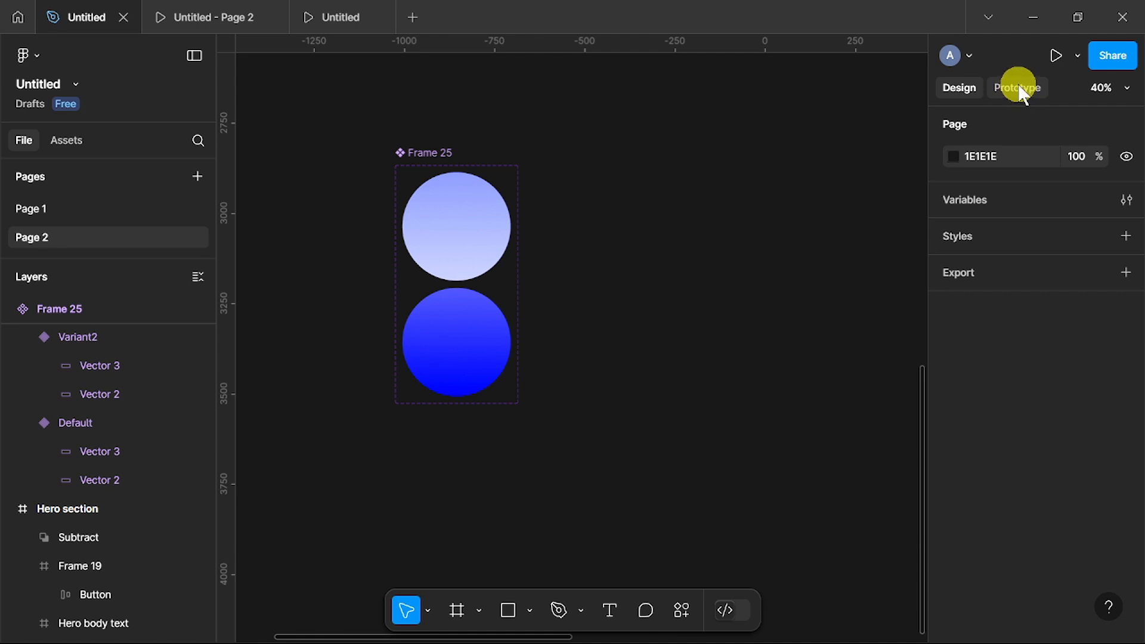
left_click(1021, 91)
scroll(537, 209, "left", 3)
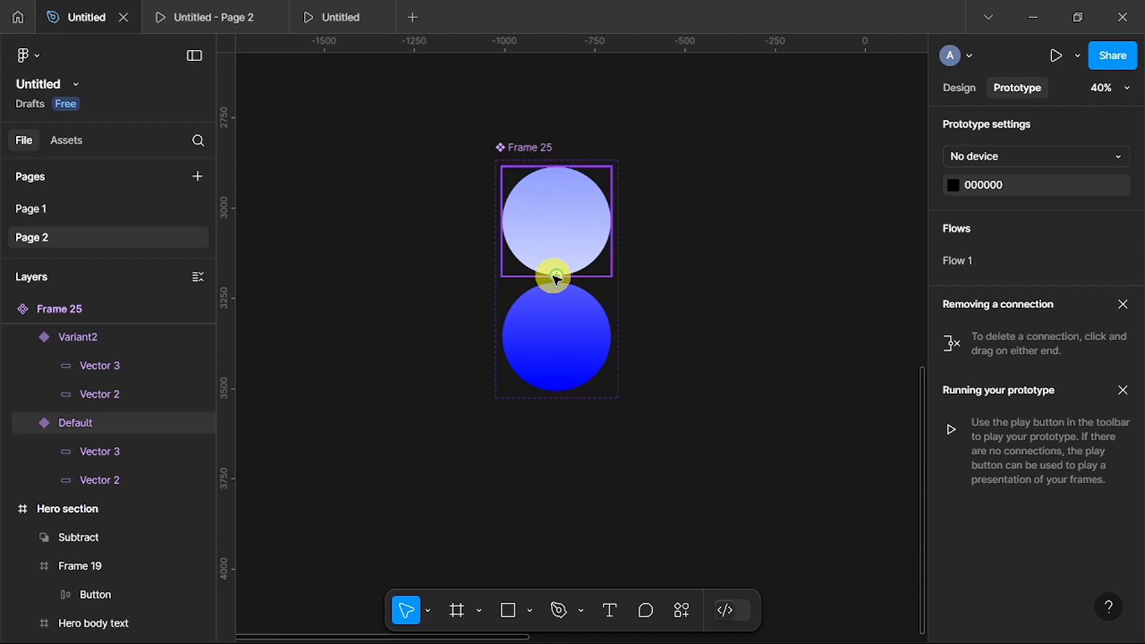
left_click_drag(557, 276, 552, 304)
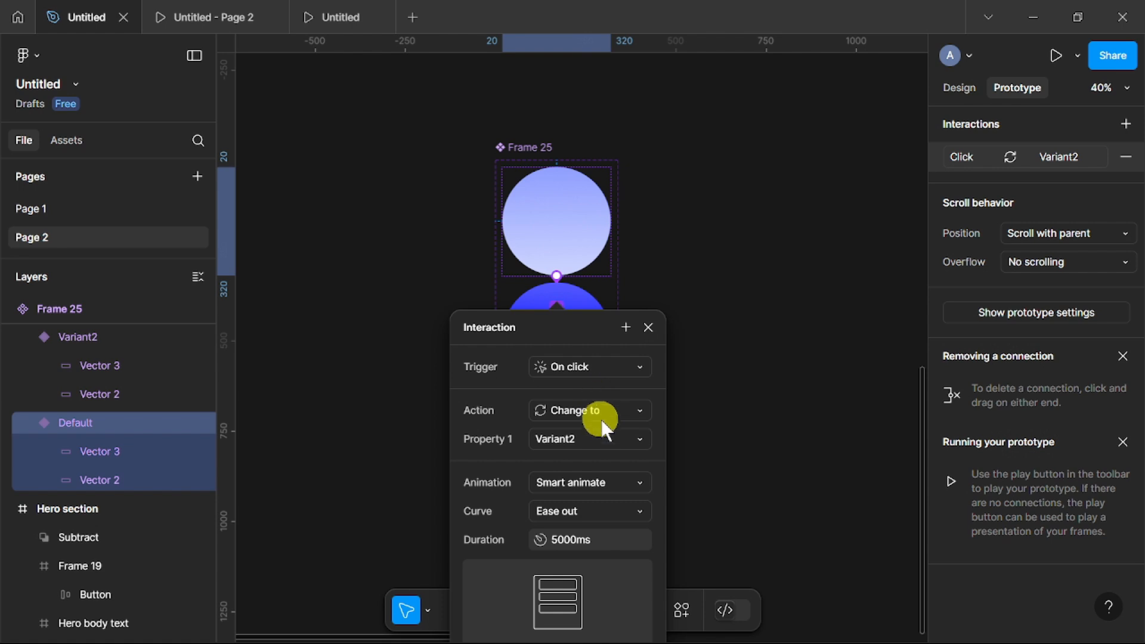
scroll(596, 416, "down", 3)
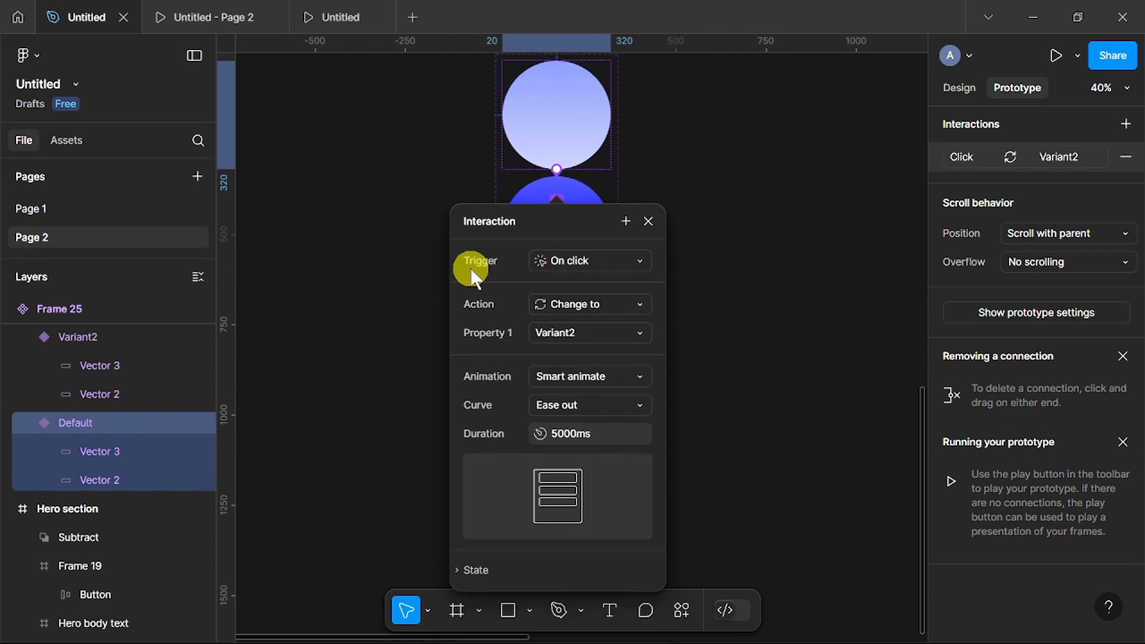
Set the interaction's trigger to After delay with a 1 ms delay and enter a new duration for the Smart animate transition.
left_click(640, 260)
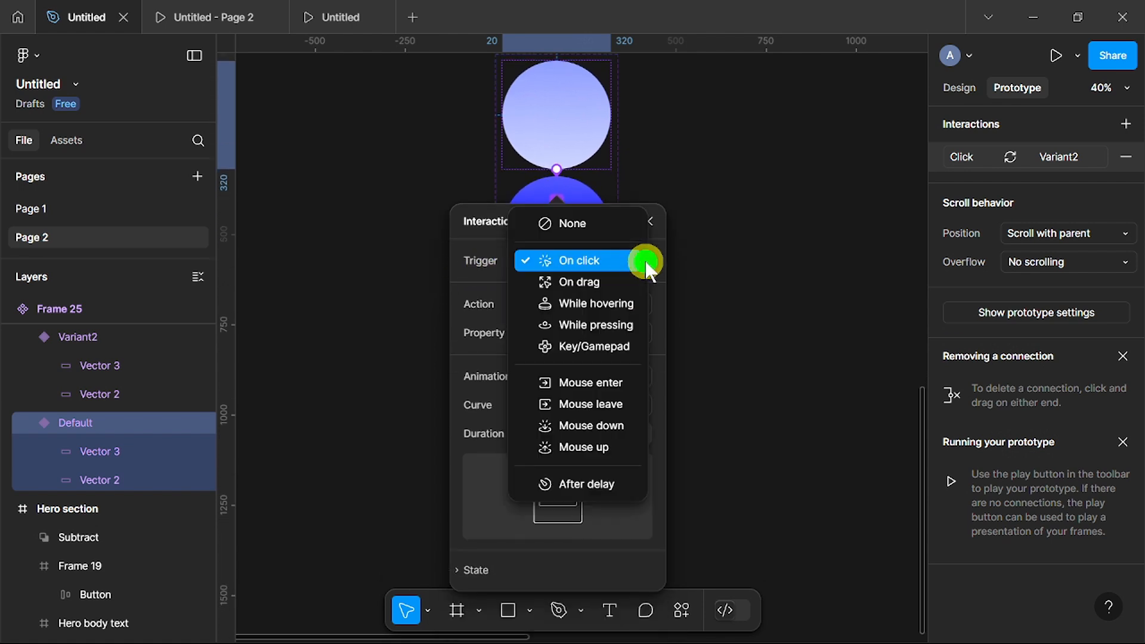
left_click(587, 484)
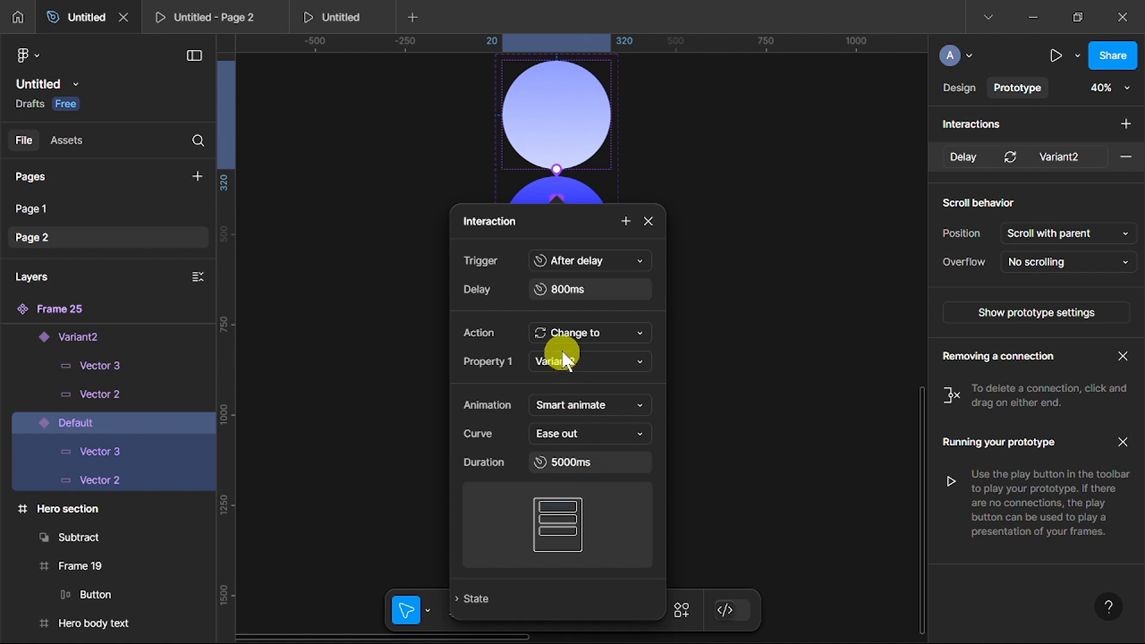
left_click(588, 288)
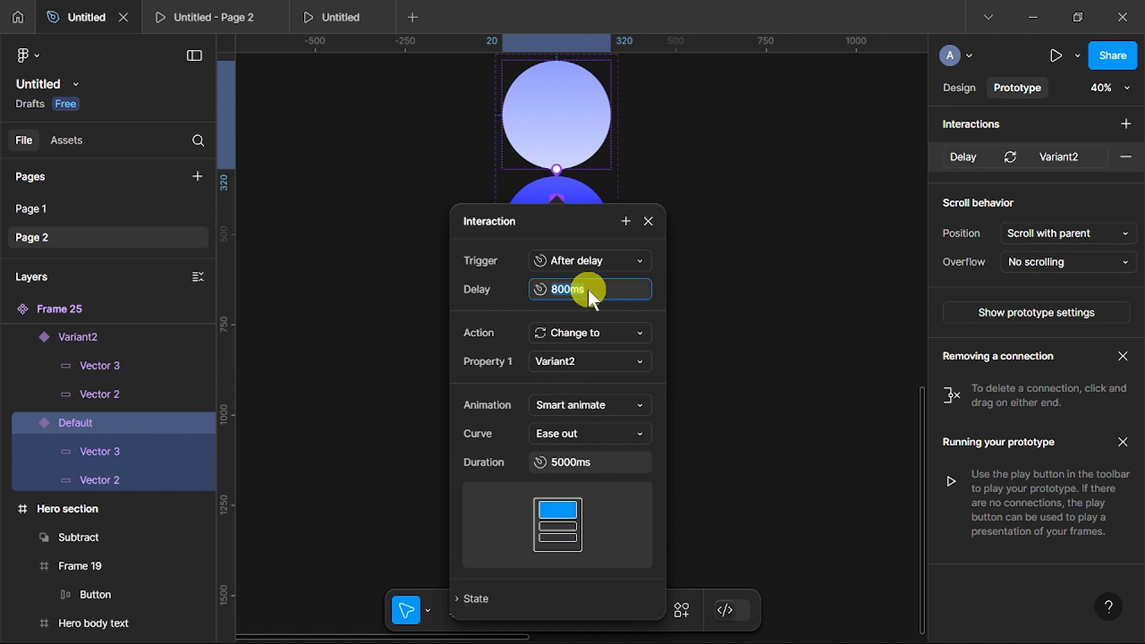
key("Return")
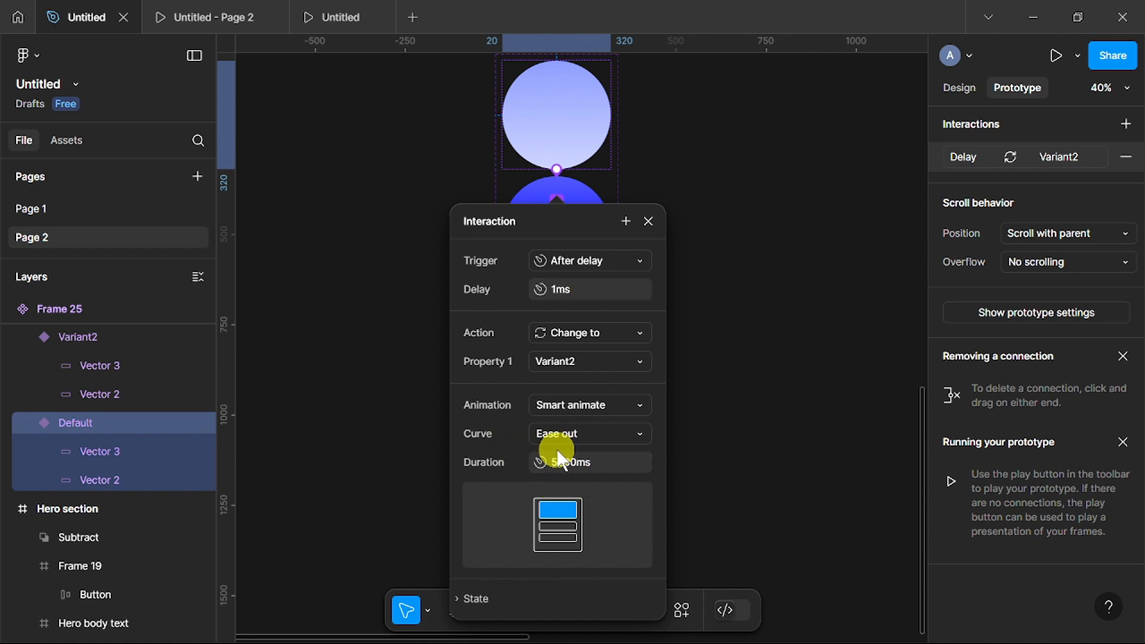
left_click(603, 463)
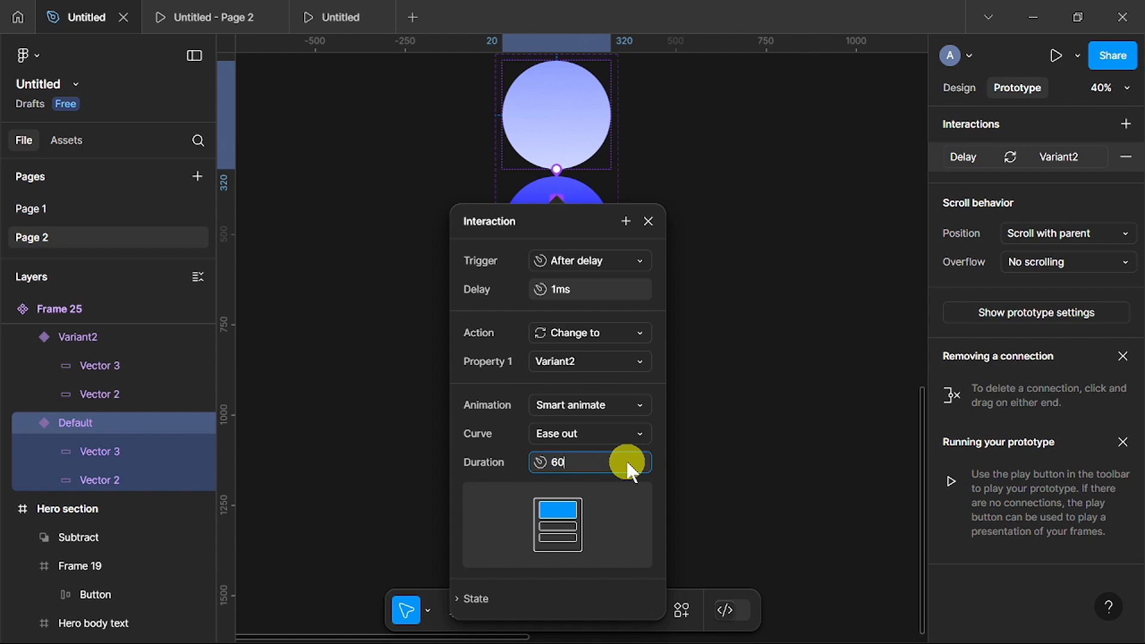
key("Return")
left_click(648, 221)
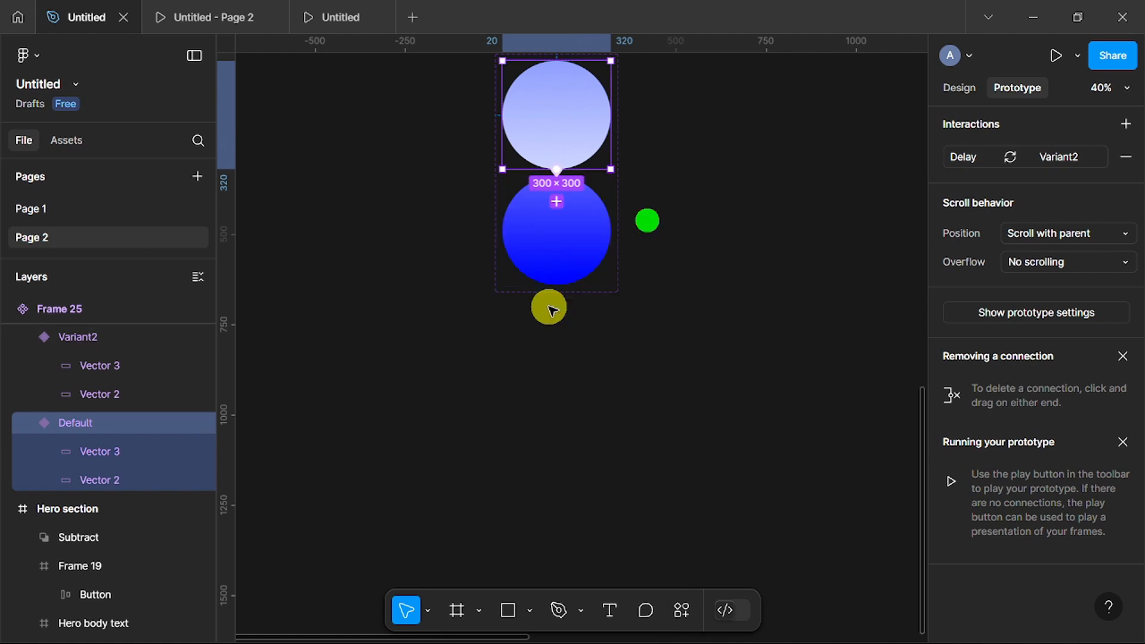
Add an iPhone 13 & 14 preset frame, 390 × 844, beside the component set.
scroll(551, 309, "up", 2)
scroll(548, 307, "up", 2)
scroll(547, 308, "right", 5)
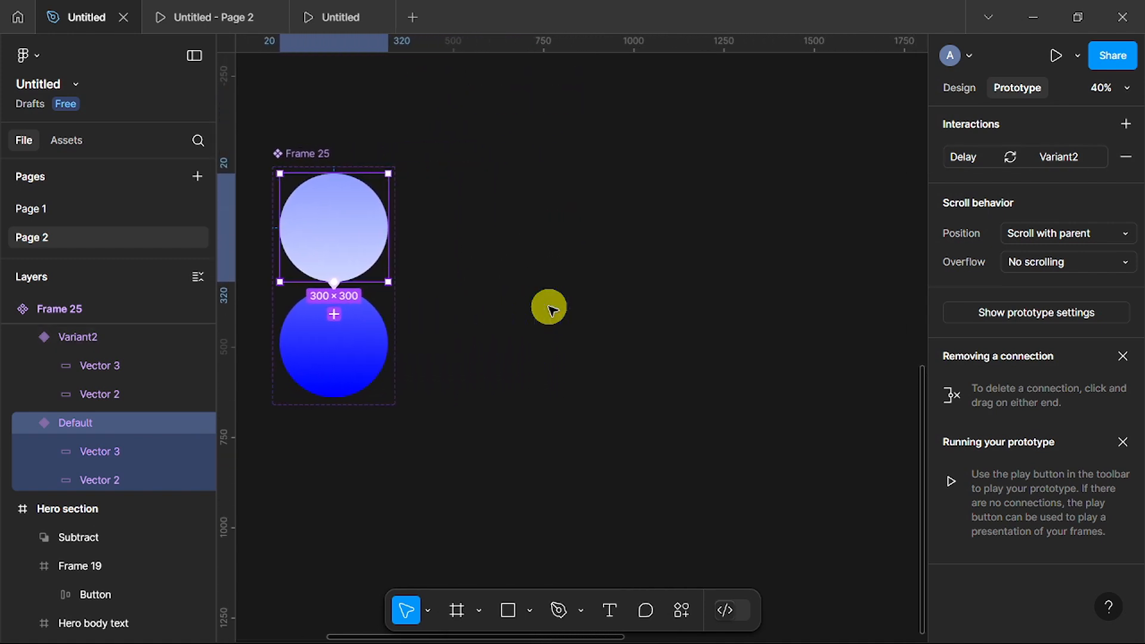
left_click(456, 611)
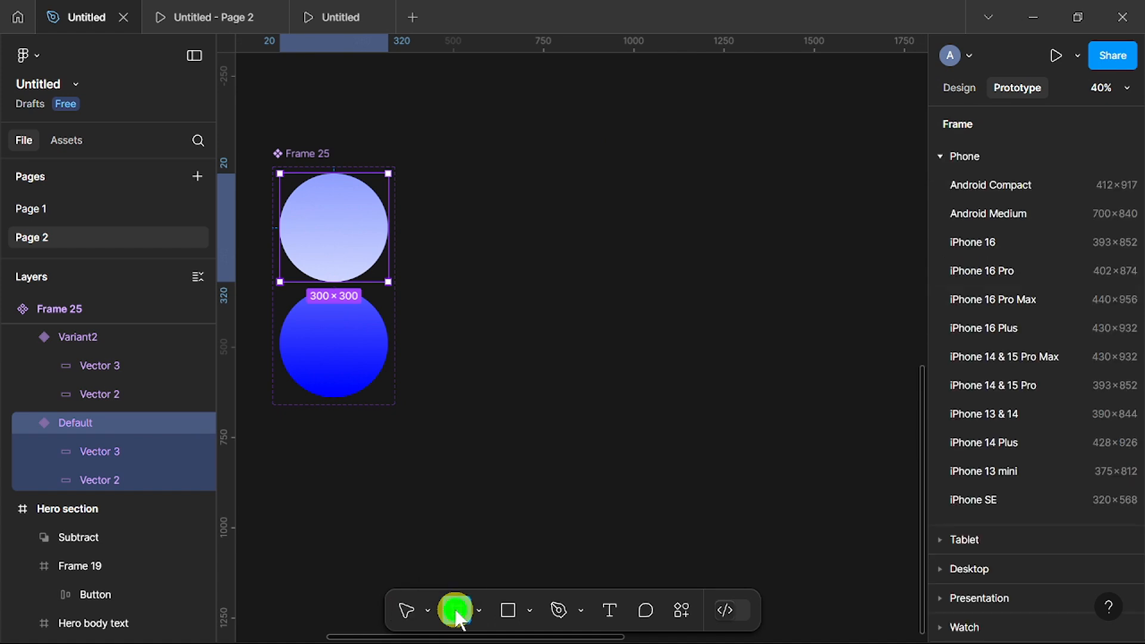
left_click(939, 157)
left_click(940, 156)
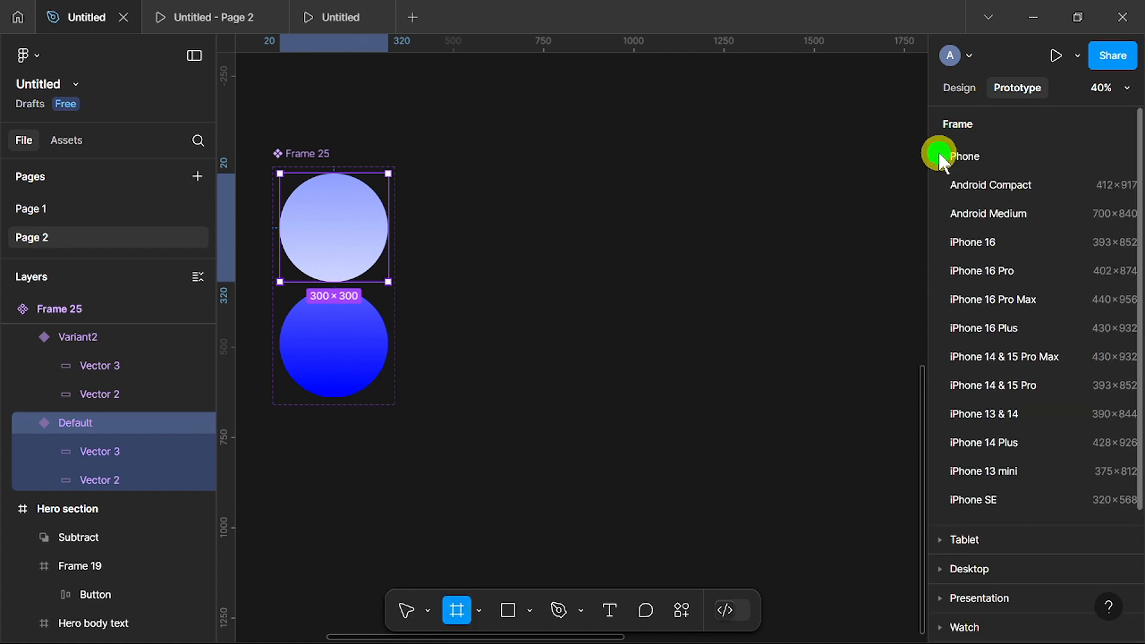
left_click(984, 412)
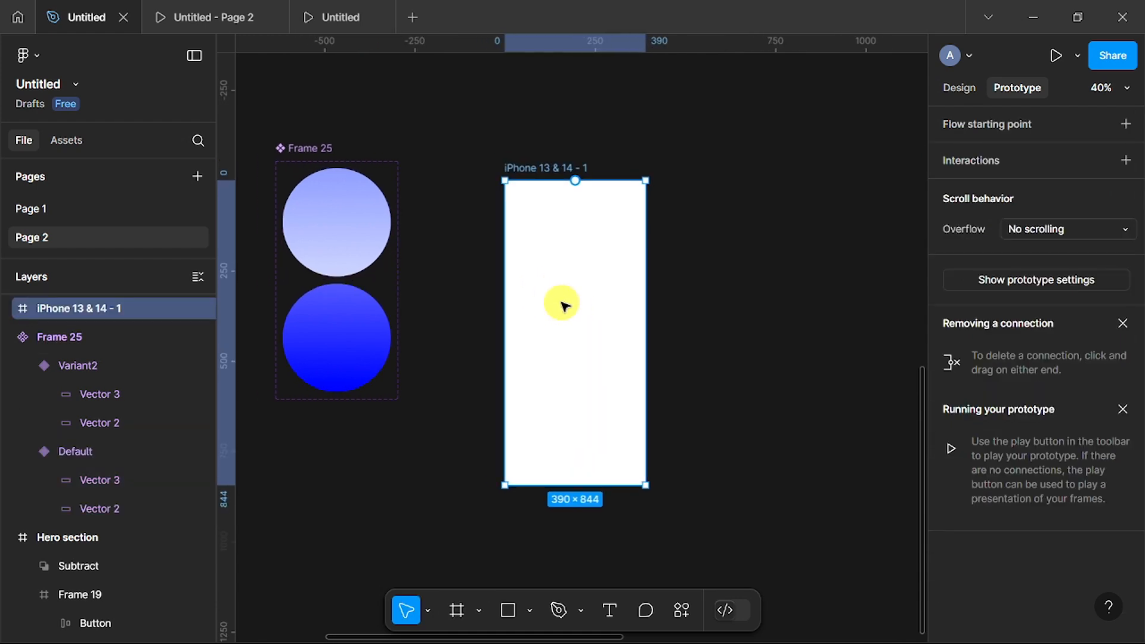
Place an instance of the Default circle variant inside the iPhone 13 & 14 frame.
scroll(335, 206, "up", 1)
scroll(334, 206, "left", 1)
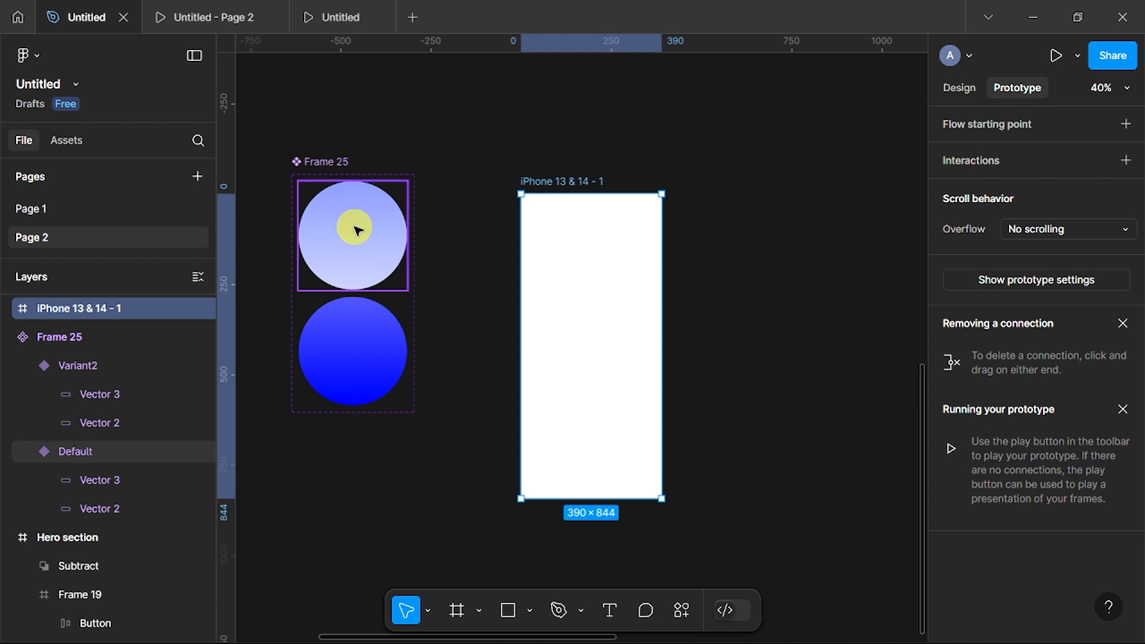
left_click(357, 230)
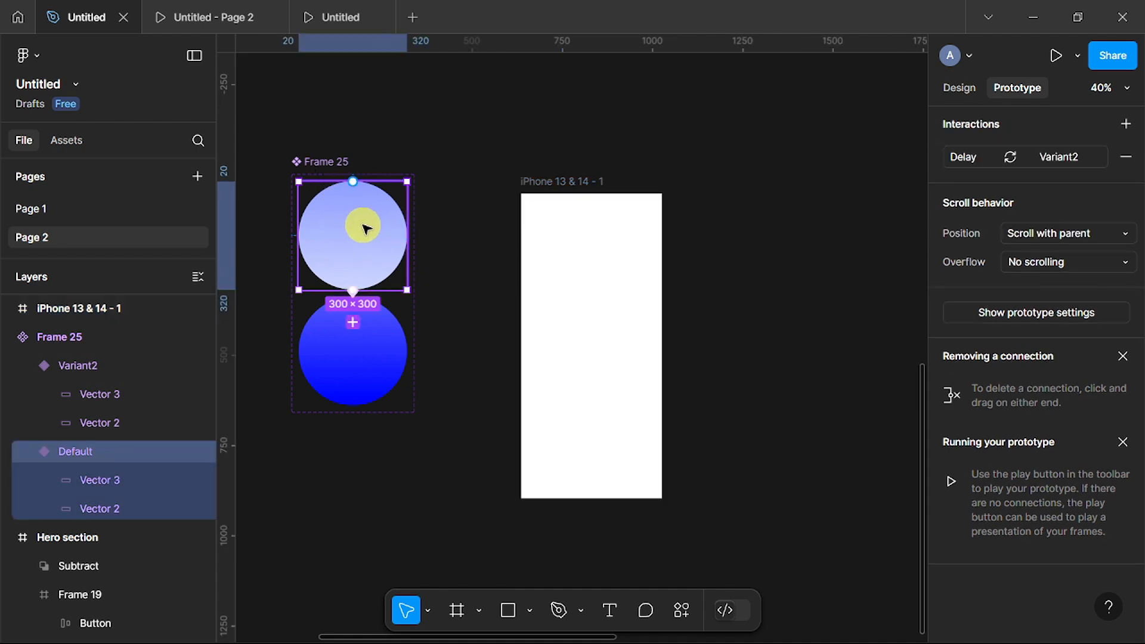
left_click_drag(363, 222, 599, 329)
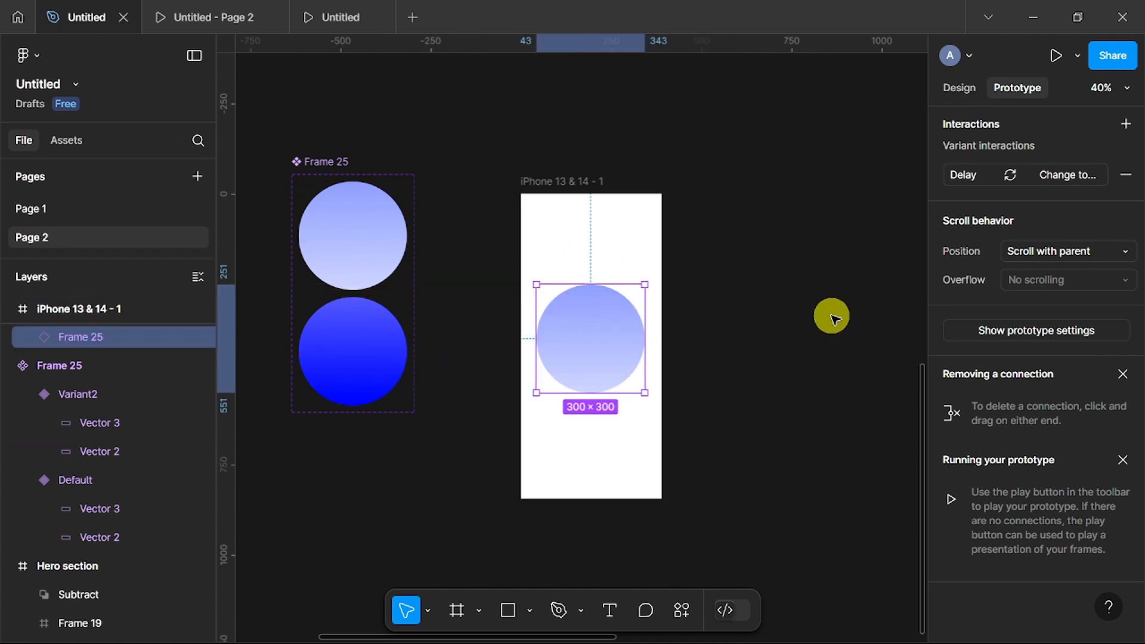
Center the circle instance horizontally and vertically within the phone frame.
left_click(957, 89)
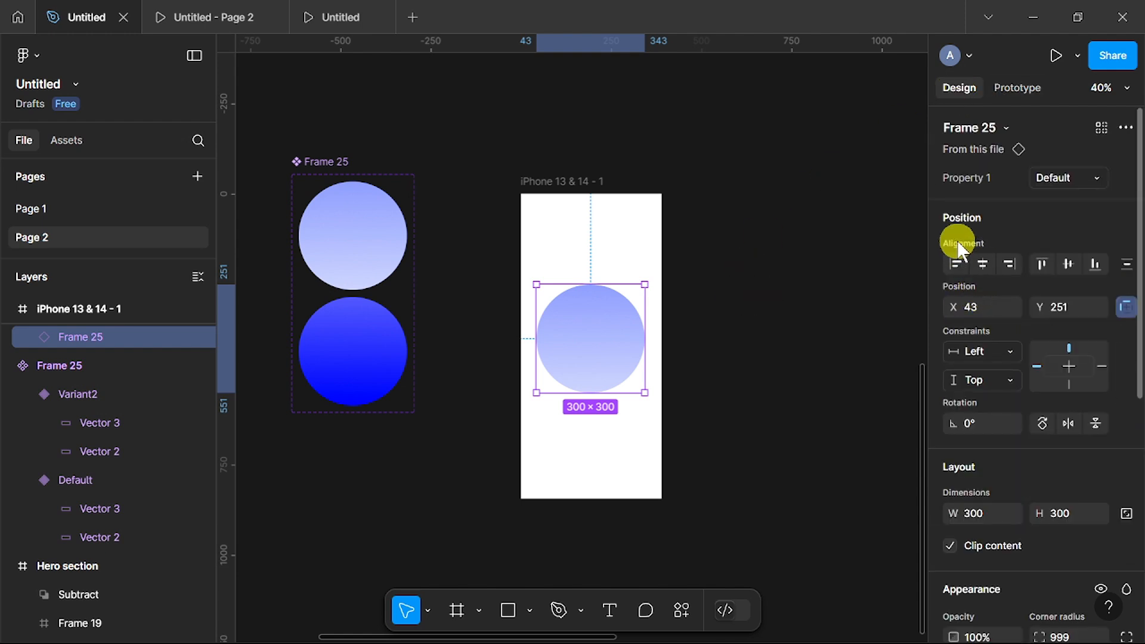
left_click(983, 263)
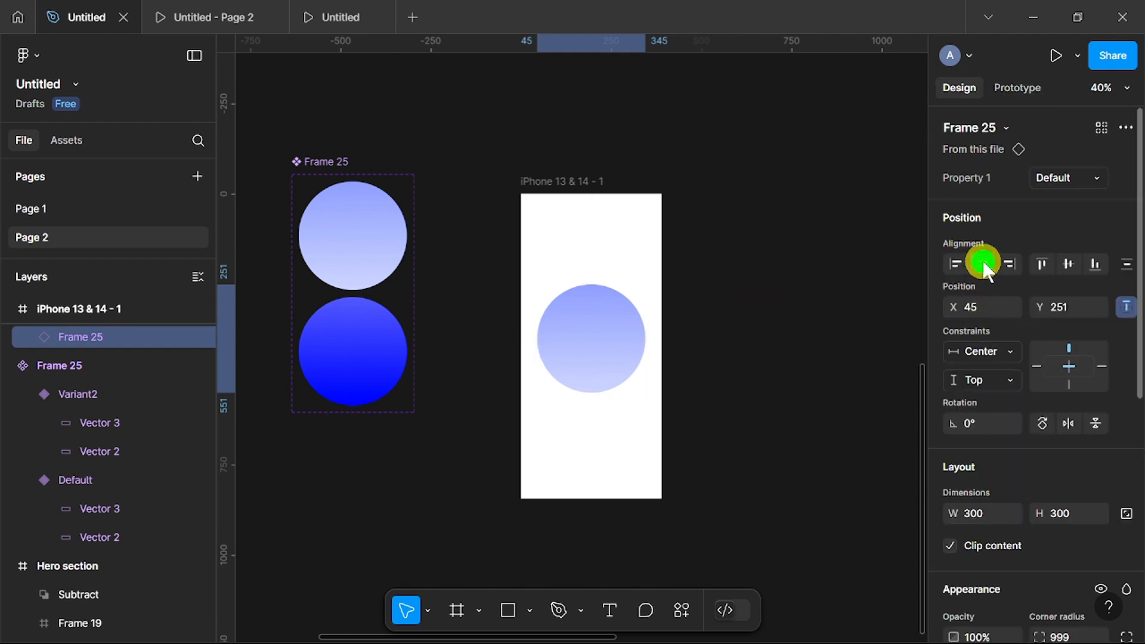
left_click(1067, 263)
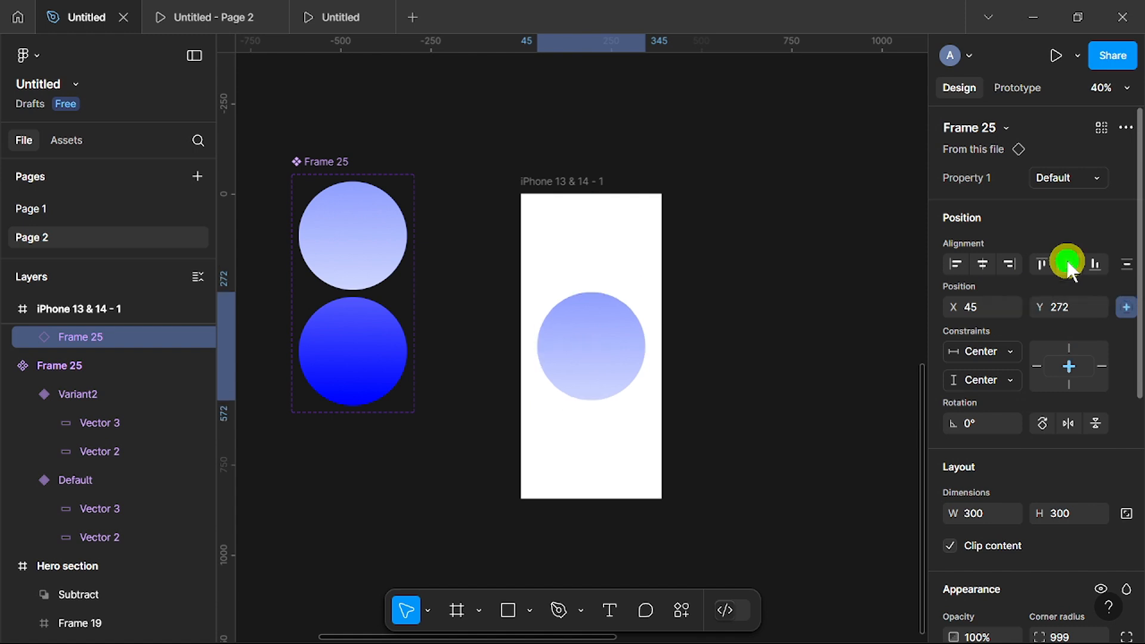
Preview the wave fill animation in the iPhone 13 & 14 frame, then close the preview.
left_click(571, 180)
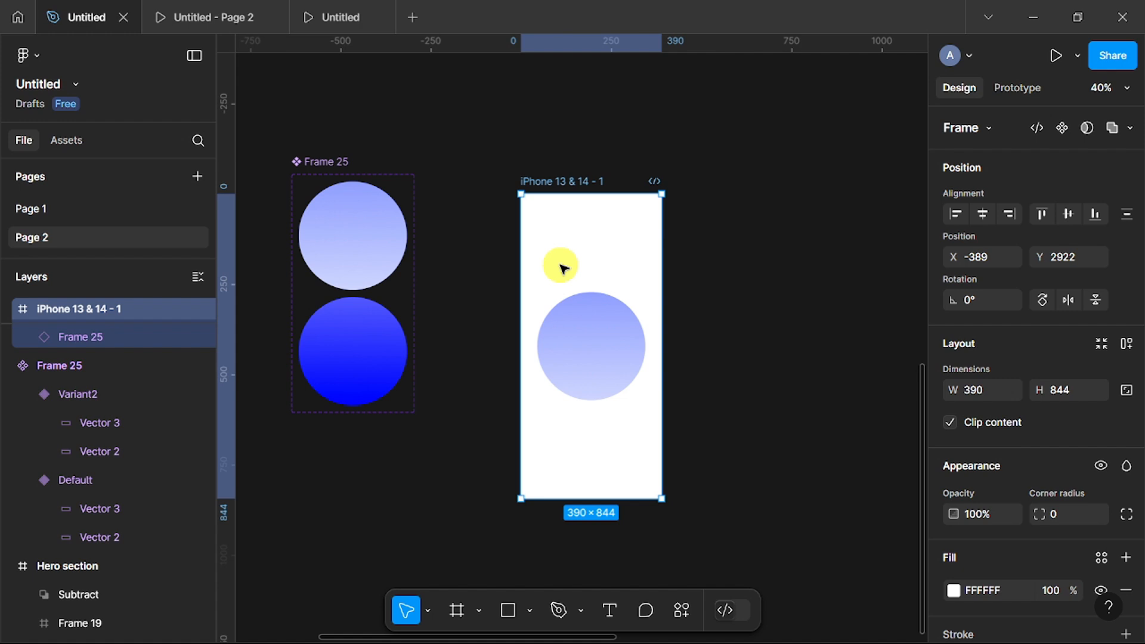
key("shift+space")
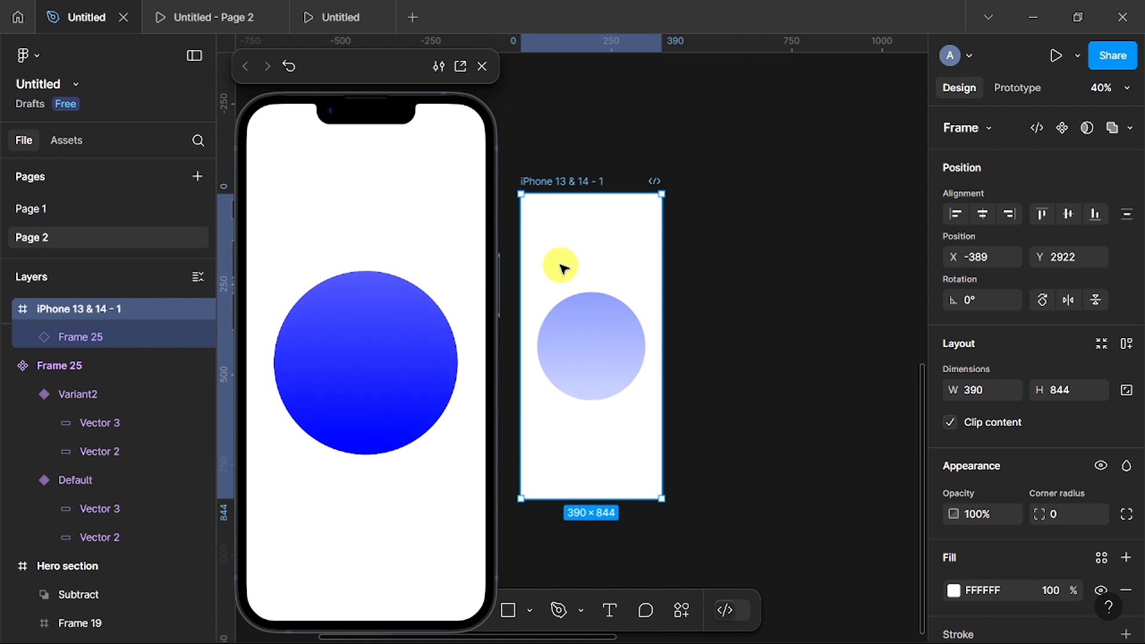
left_click(482, 65)
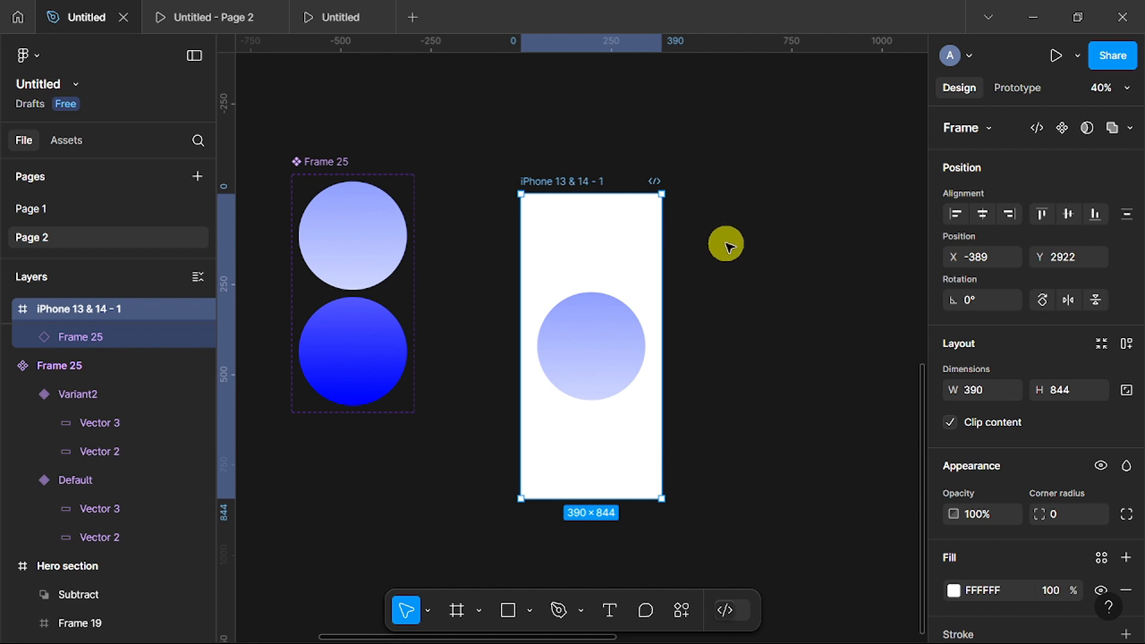